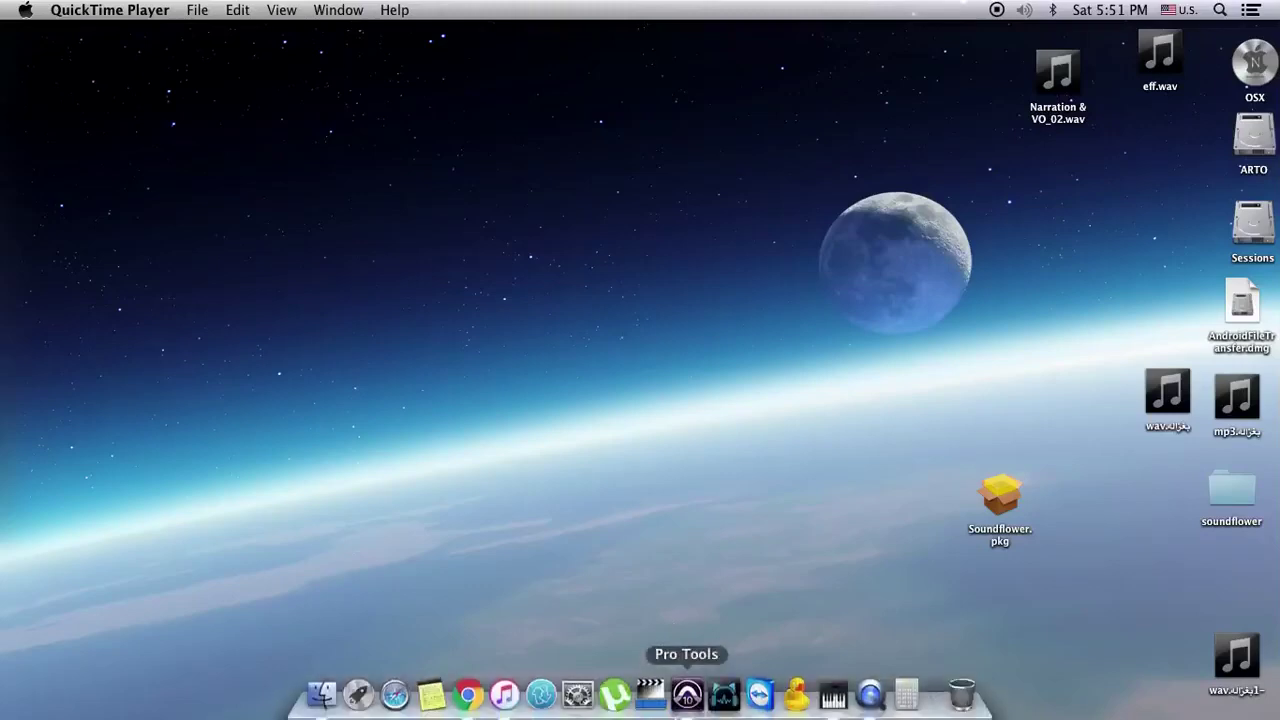
Launch Pro Tools, open the recent session Copy of El bet REC.ptx and decline the detailed session report.
left_click(687, 700)
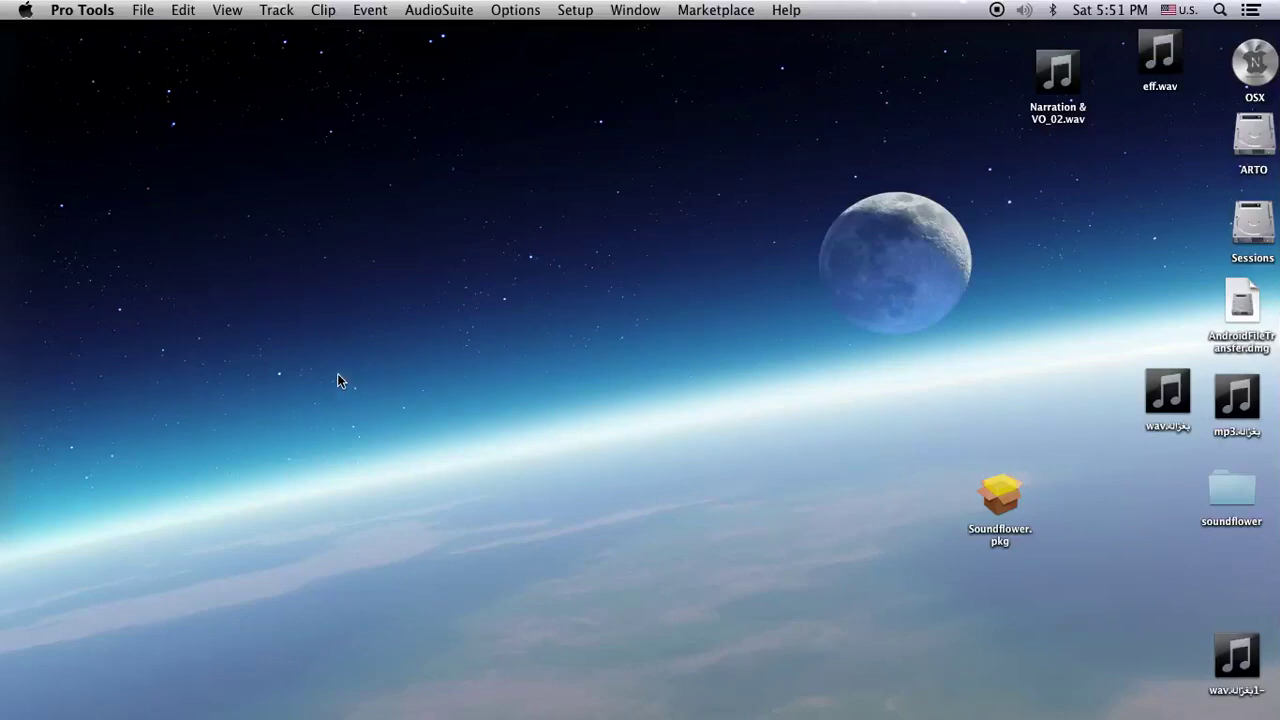
left_click(141, 11)
mouse_move(189, 68)
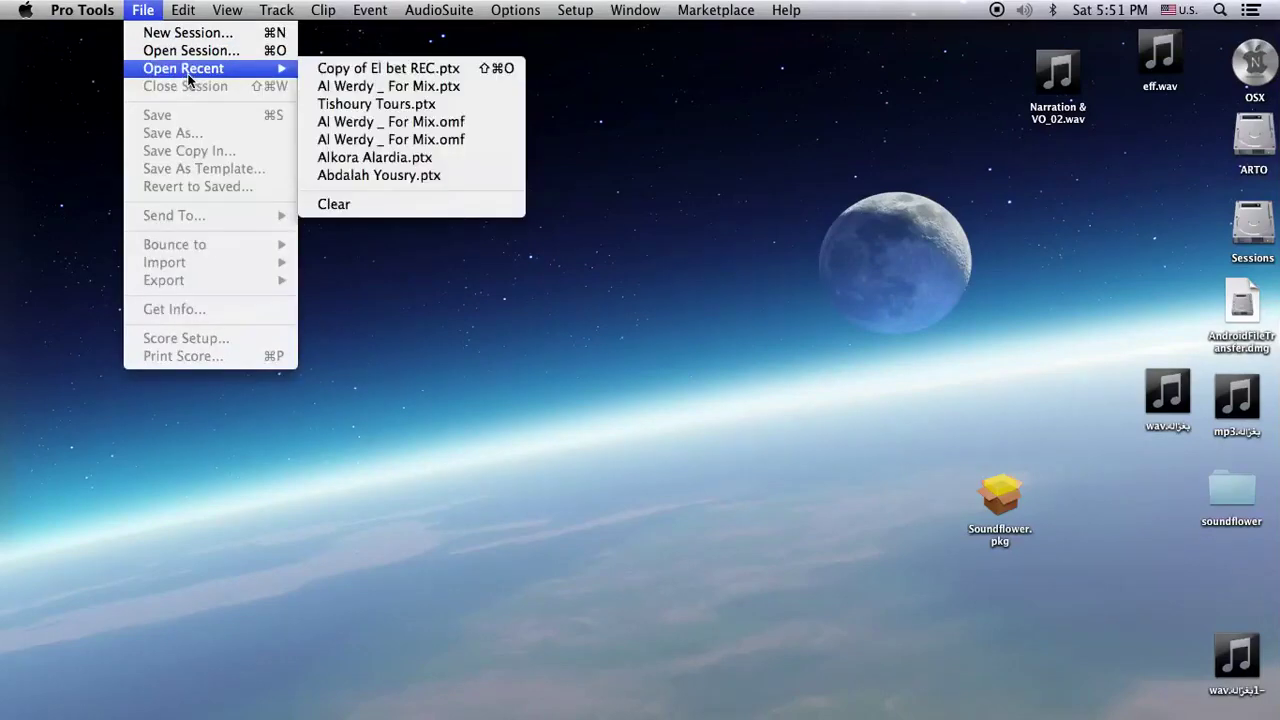
left_click(388, 70)
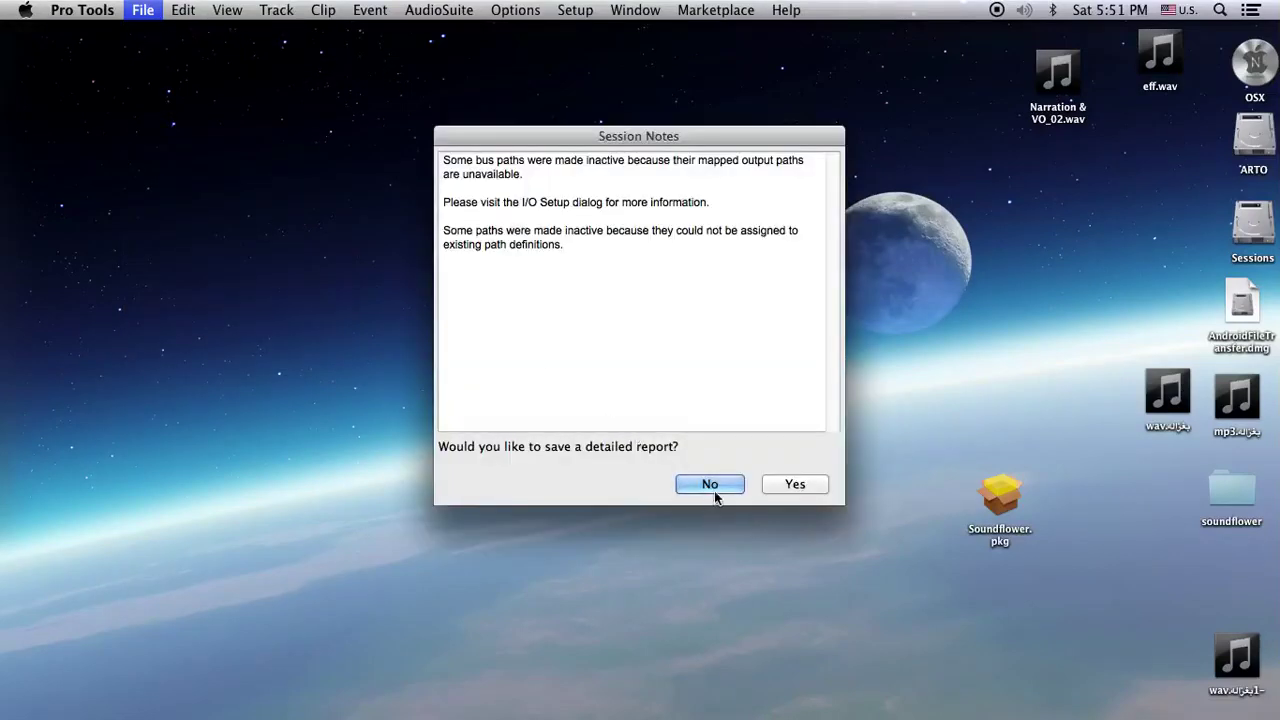
left_click(713, 485)
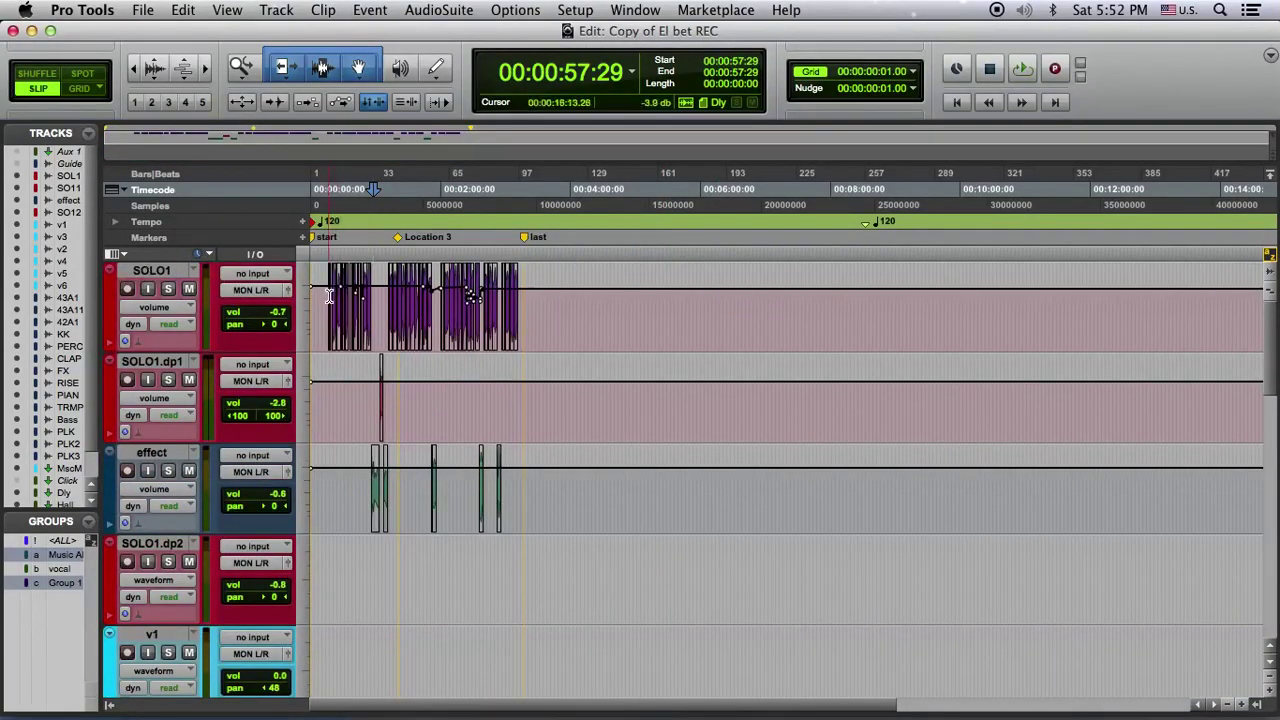
Solo the SOLO1 track and play it from 00:00:15:07, just before its first vocal clip.
scroll(314, 530, "down", 10)
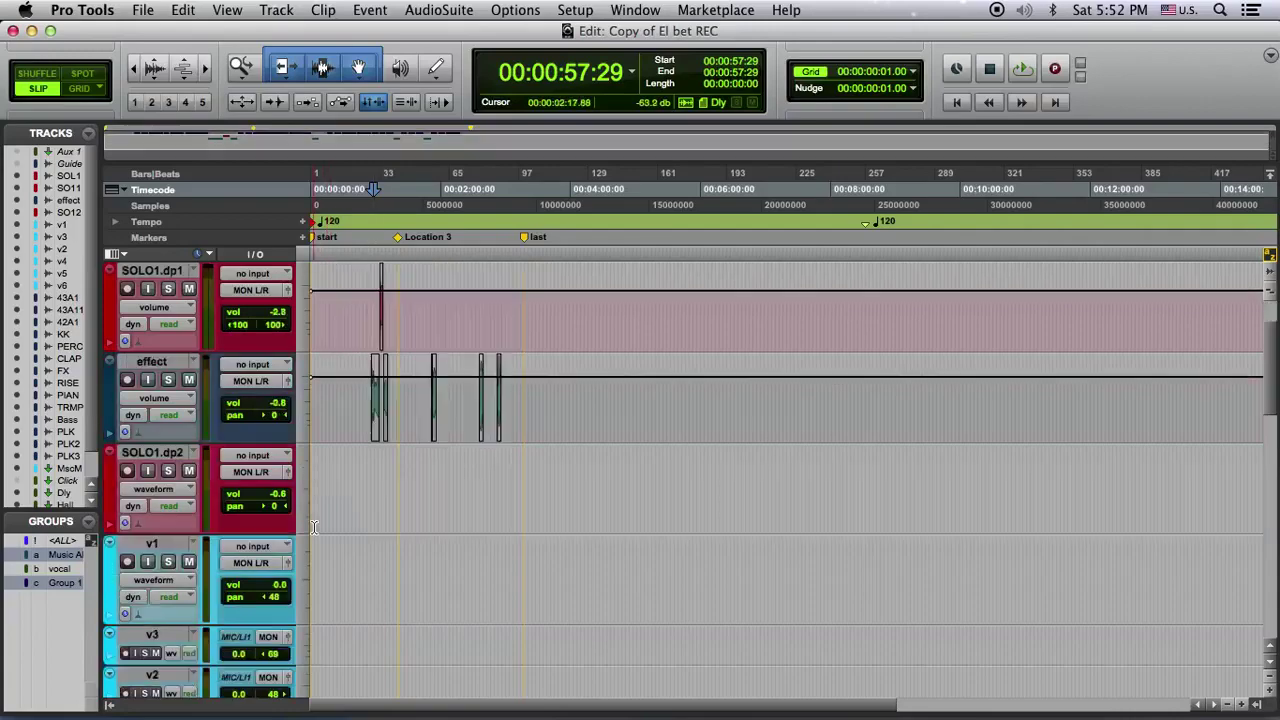
scroll(314, 530, "down", 5)
scroll(314, 520, "up", 15)
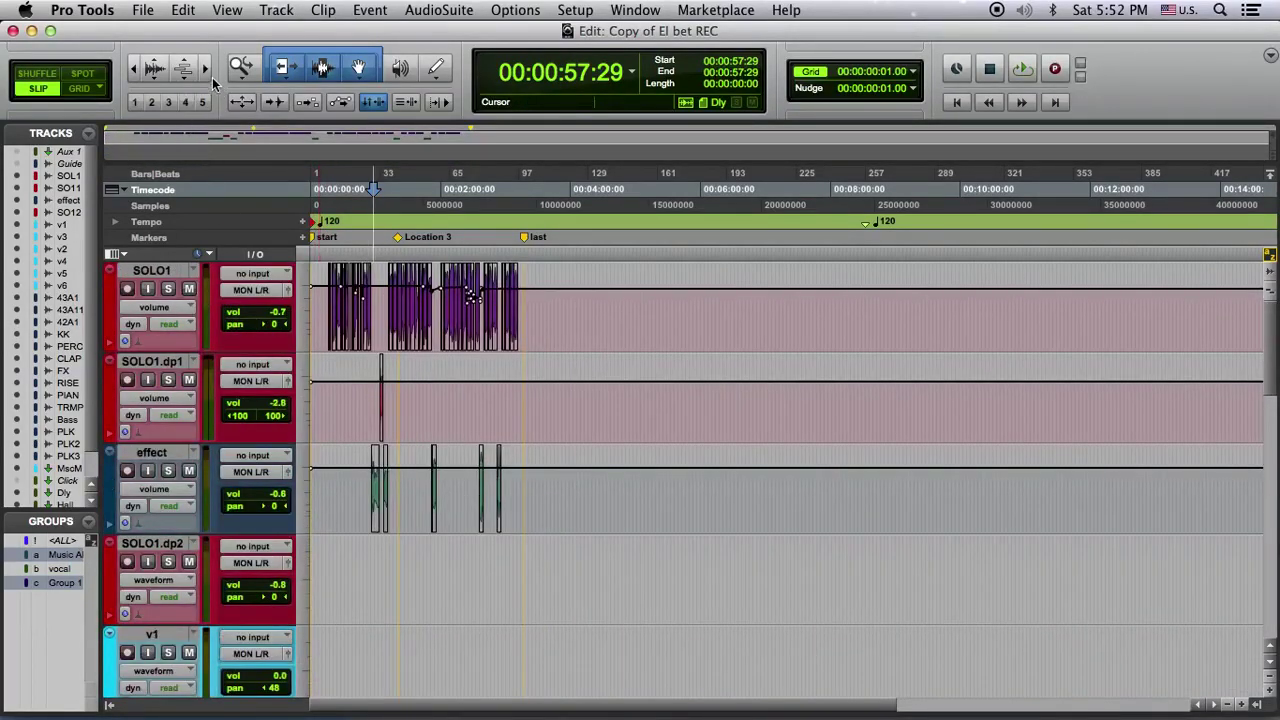
left_click(205, 68)
left_click(205, 68)
left_click(205, 68)
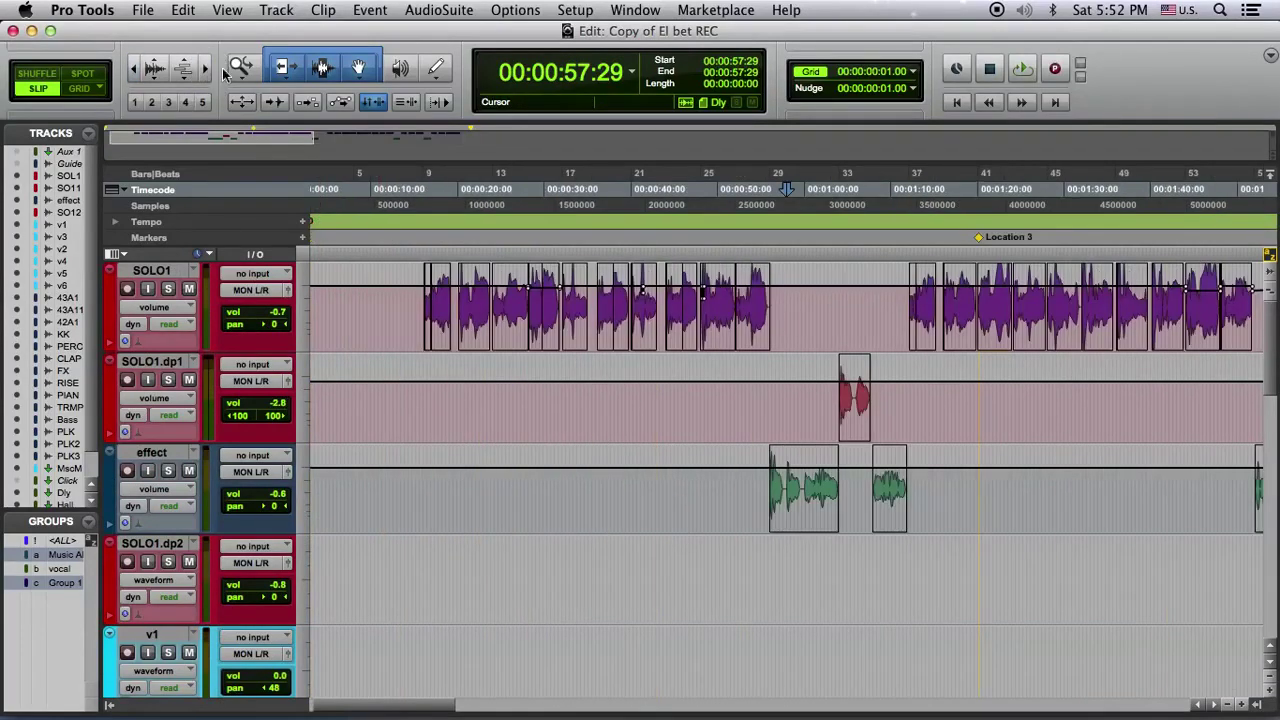
left_click(416, 309)
left_click(171, 292)
key("space")
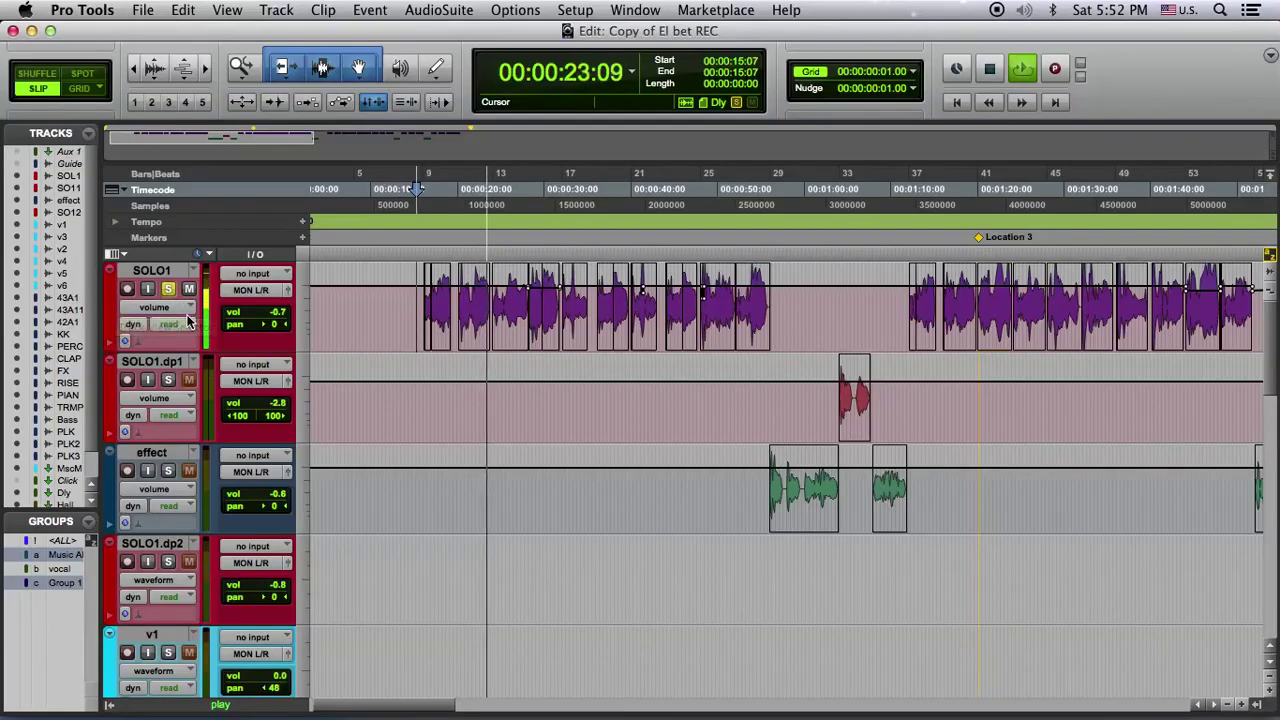
key("space")
Solo the music tracks and play them briefly from 00:00:15:07 without the vocals.
scroll(327, 447, "down", 15)
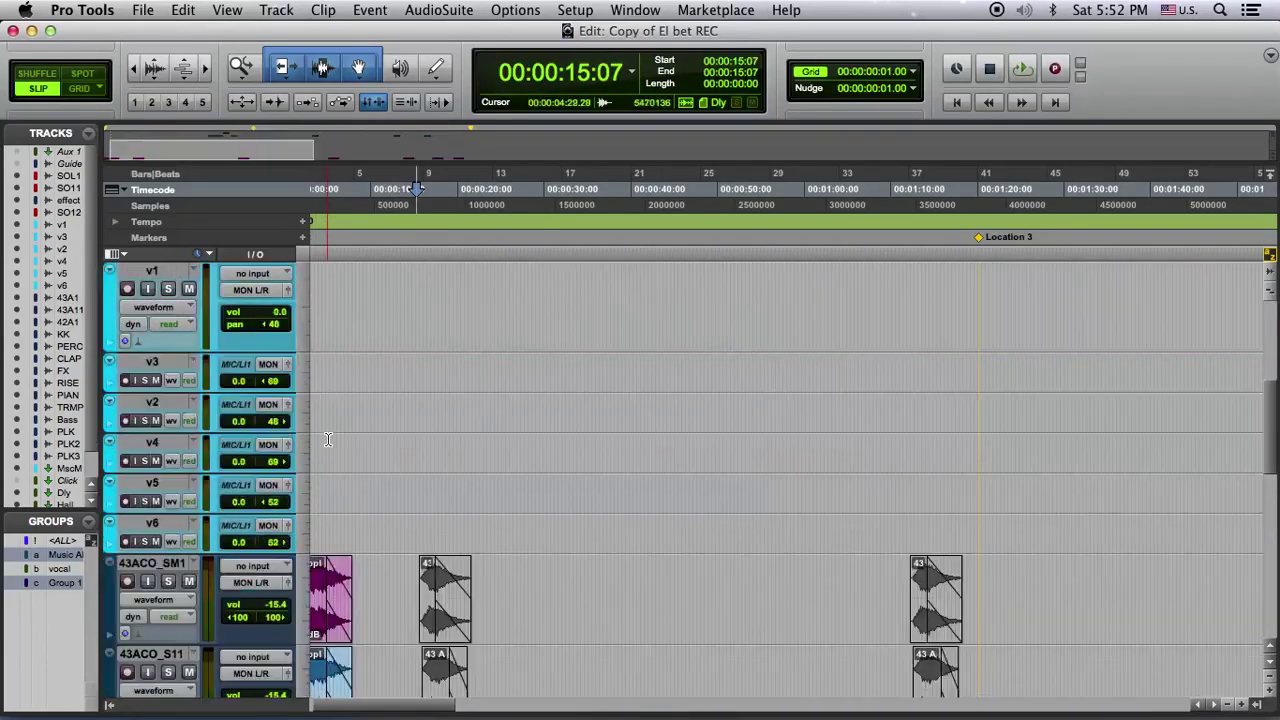
scroll(327, 447, "up", 2)
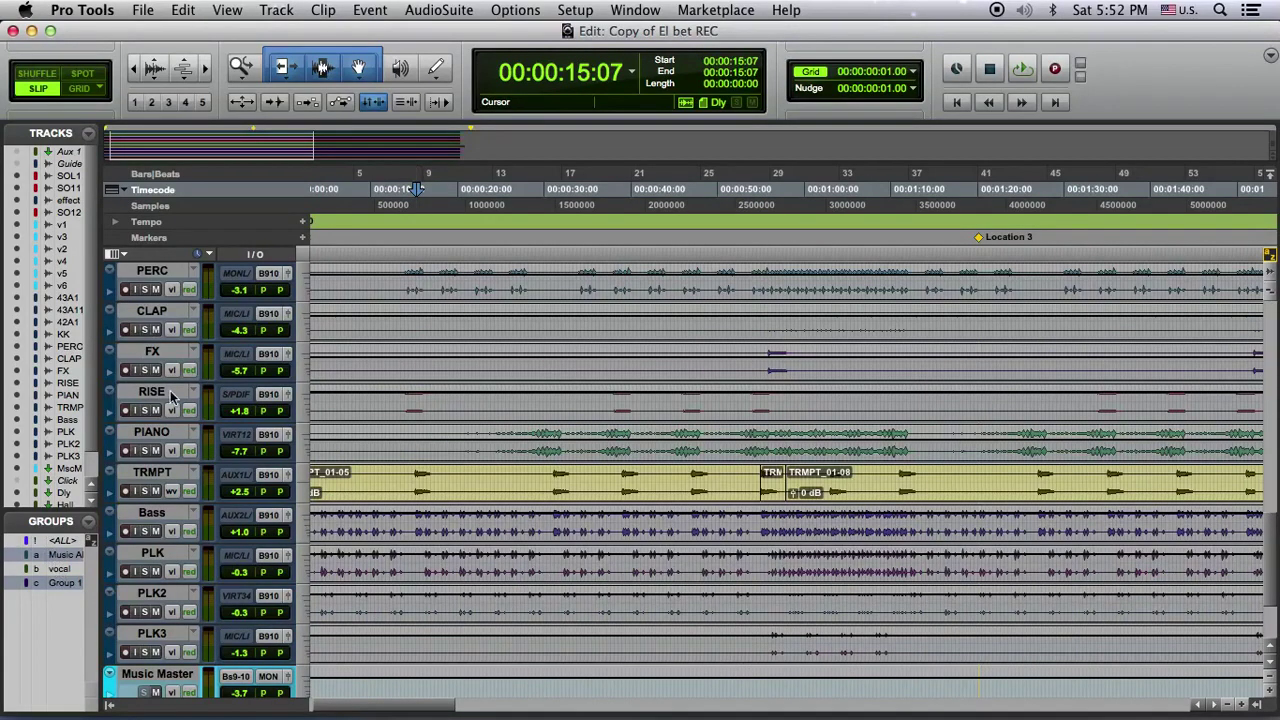
key("space")
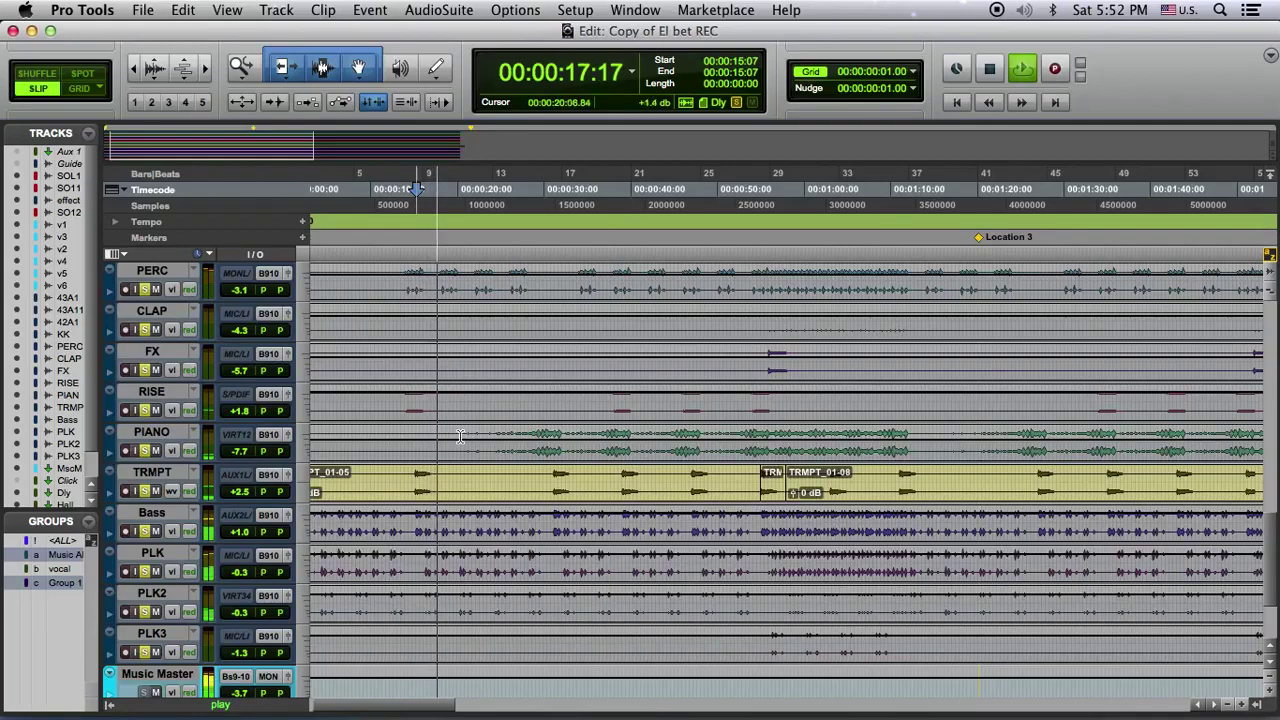
key("space")
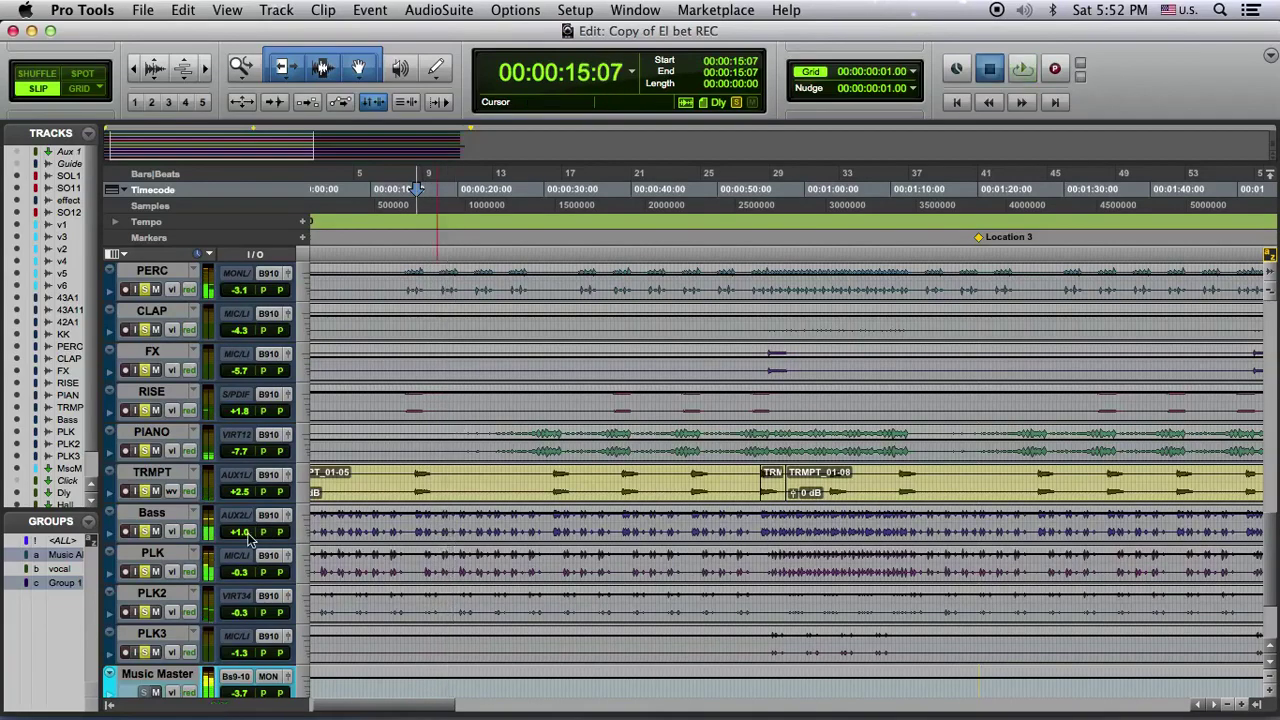
Play the full mix from 00:00:14:27 to hear the vocals together with the music.
scroll(214, 481, "up", 10)
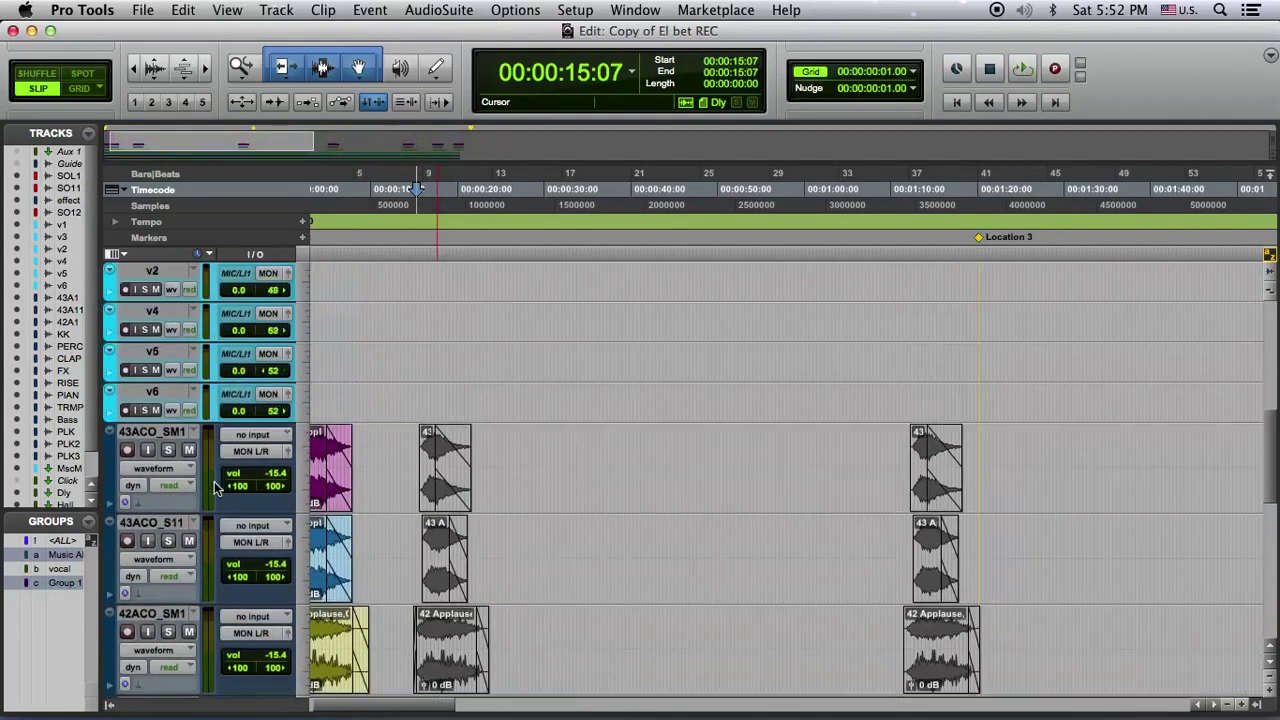
scroll(214, 476, "up", 3)
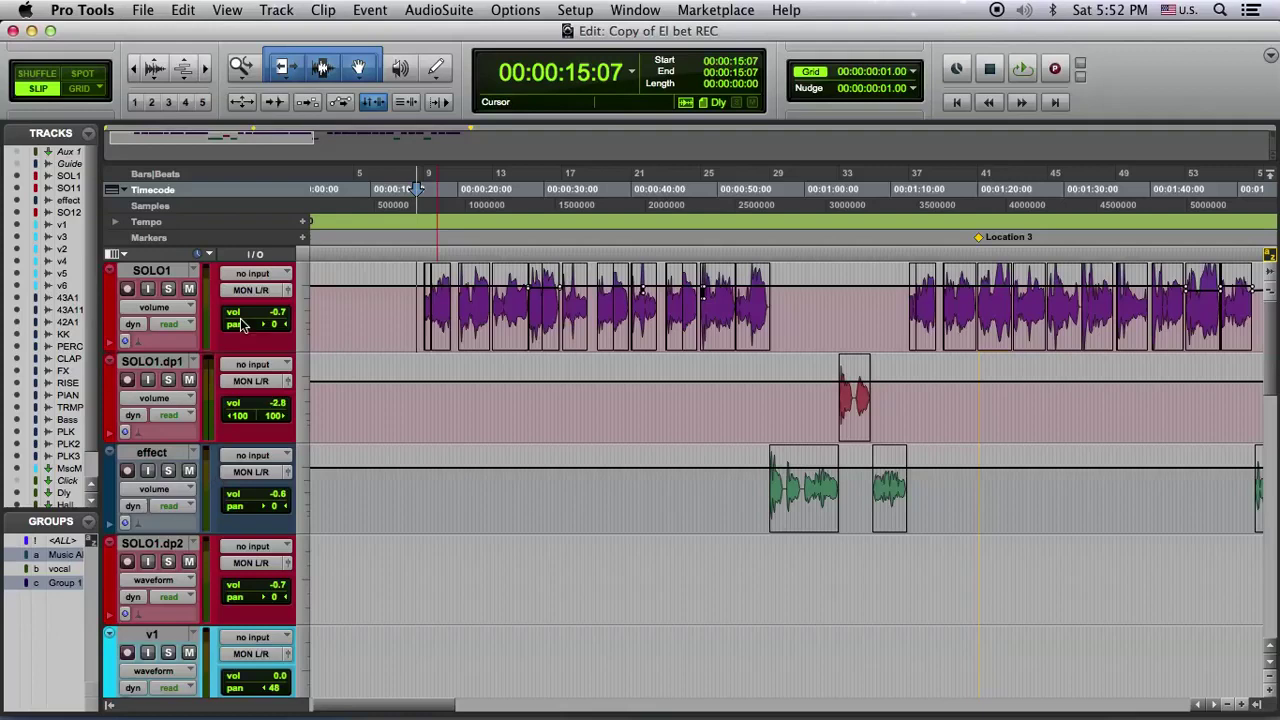
left_click(414, 305)
key("space")
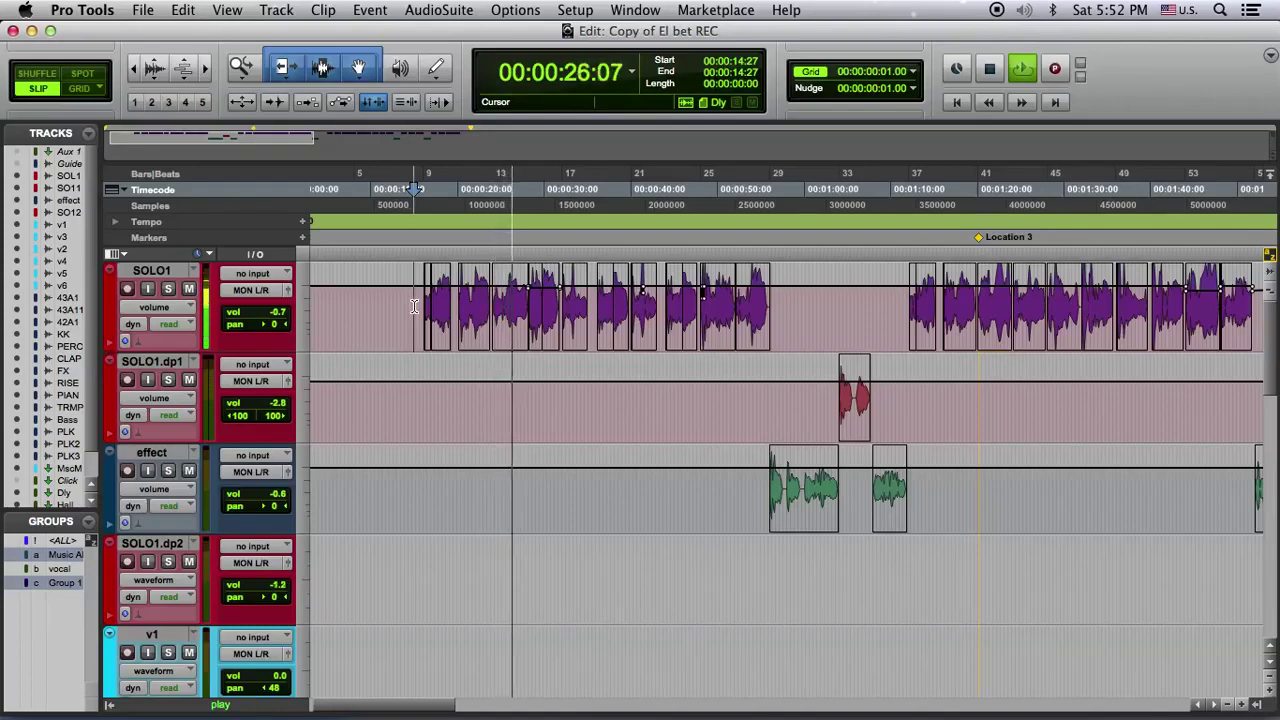
key("space")
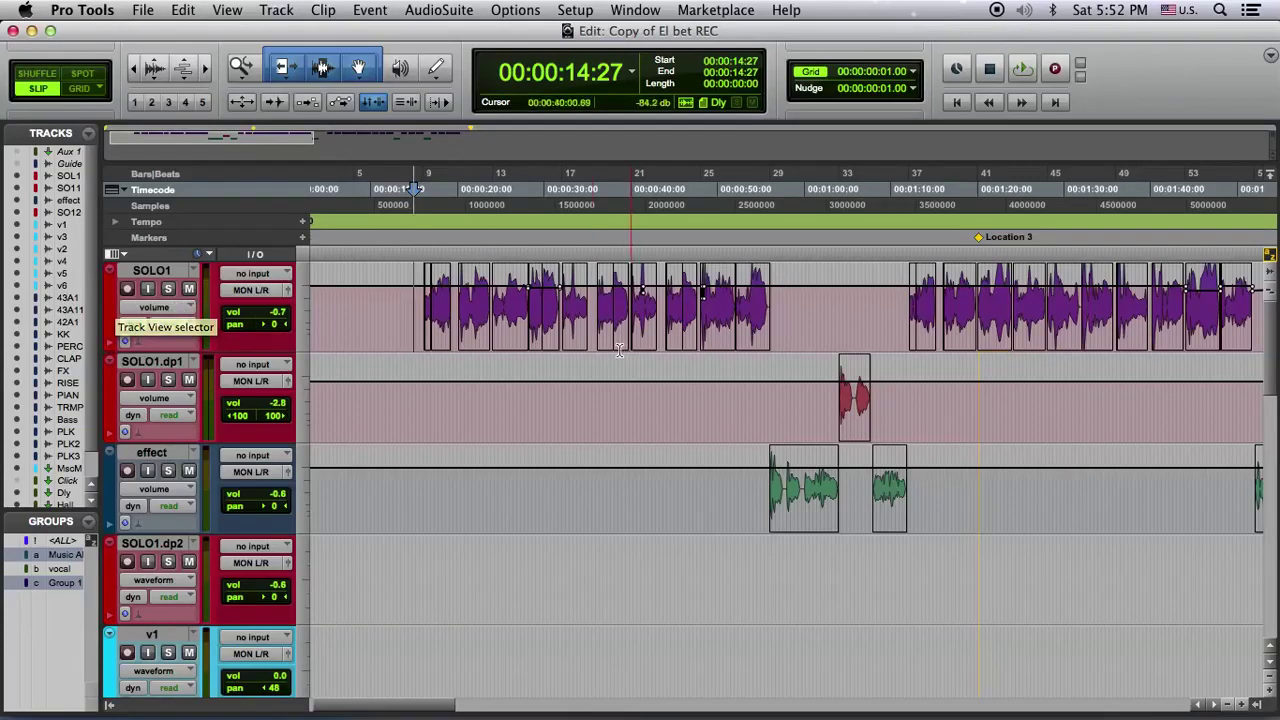
Open the SOLO1 track's AutoTune plug-in and place its window clear of the track controls.
left_click(152, 271)
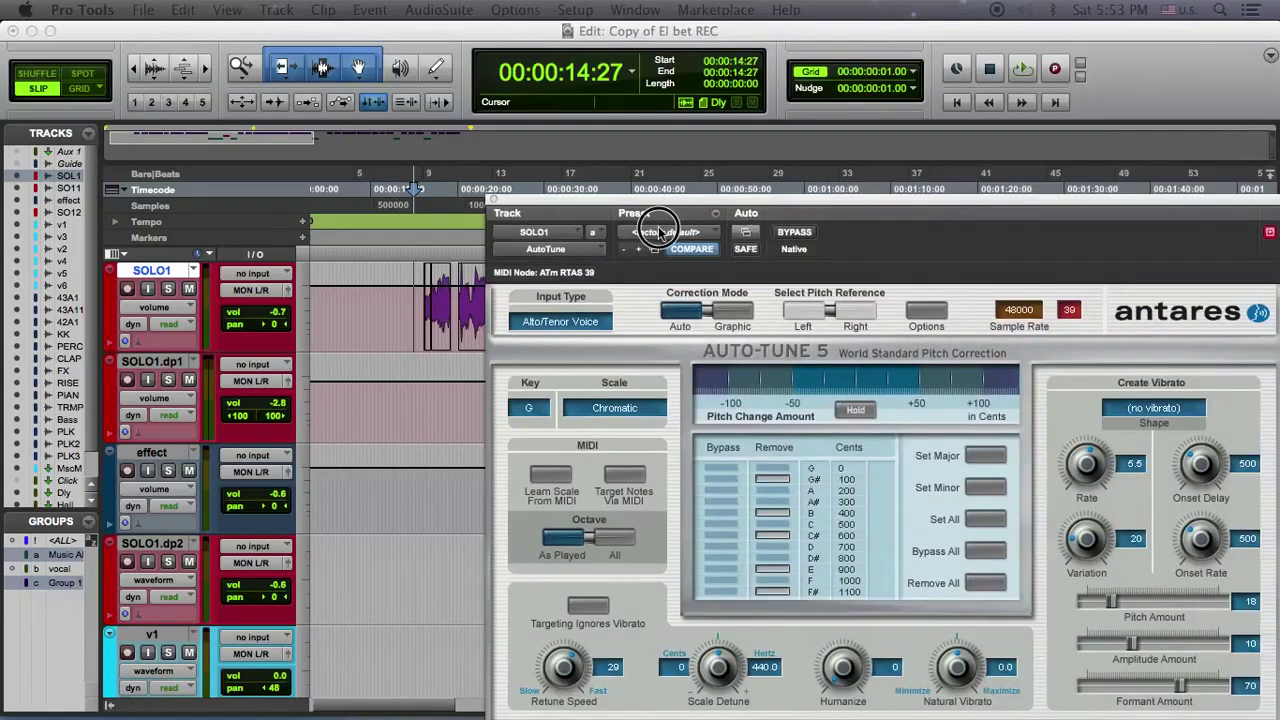
left_click_drag(660, 228, 615, 353)
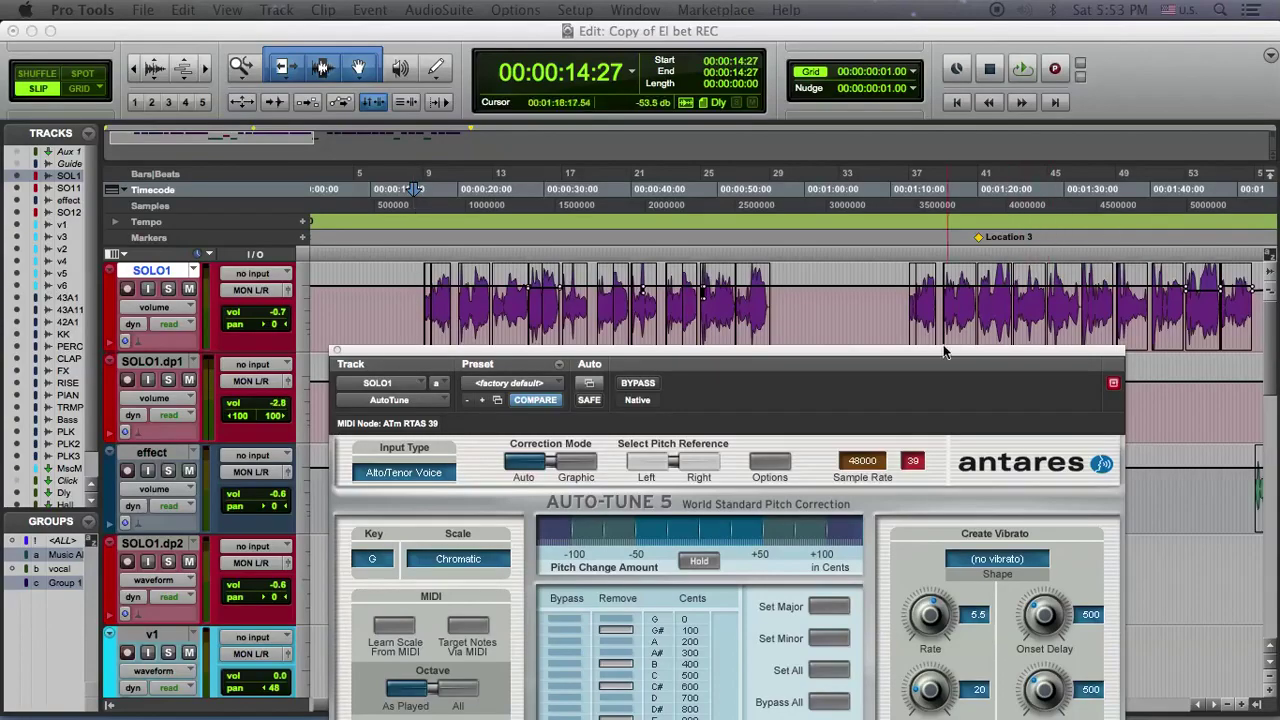
left_click_drag(943, 349, 1080, 45)
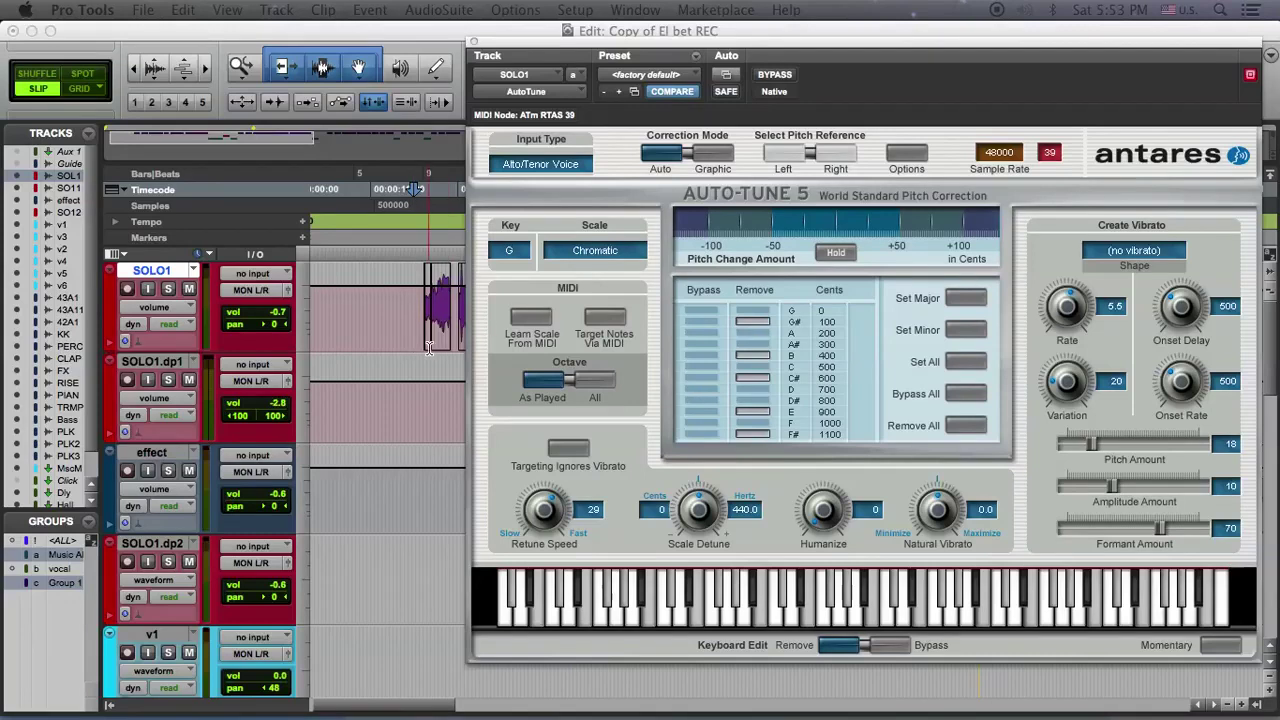
Solo SOLO1 and play its first vocal clip with Auto-Tune active.
left_click(168, 289)
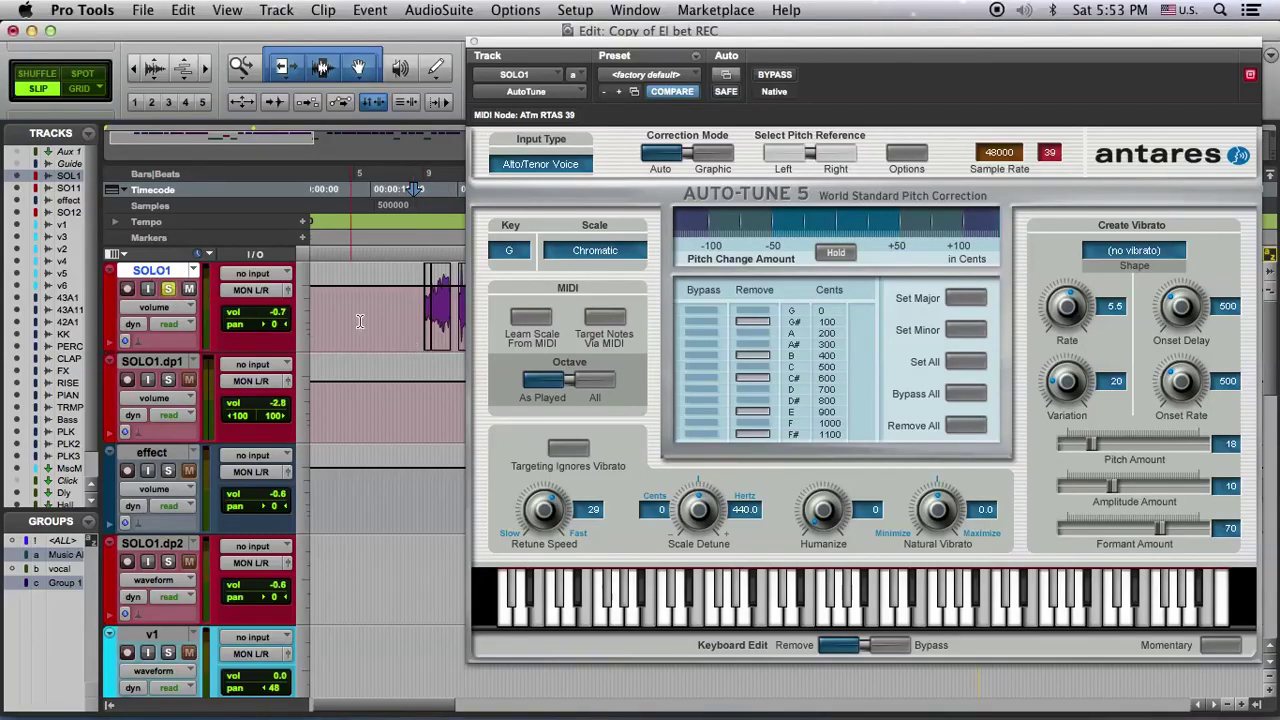
left_click(422, 300)
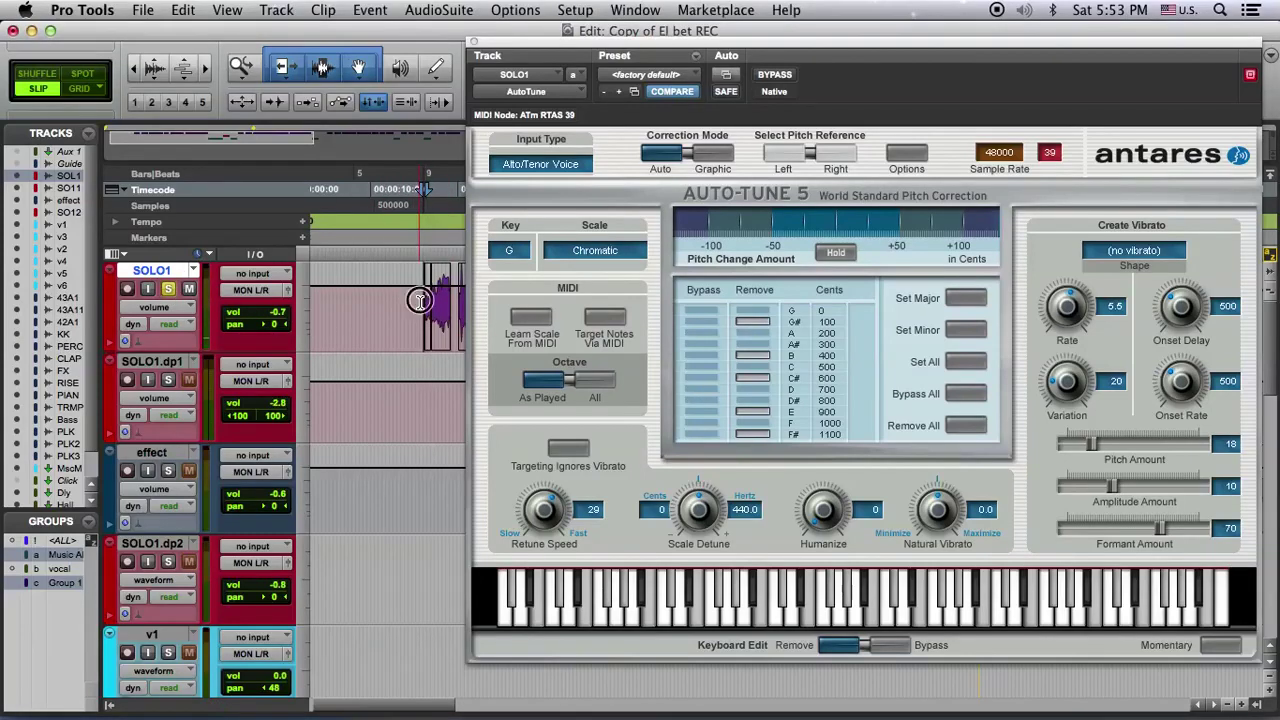
key("space")
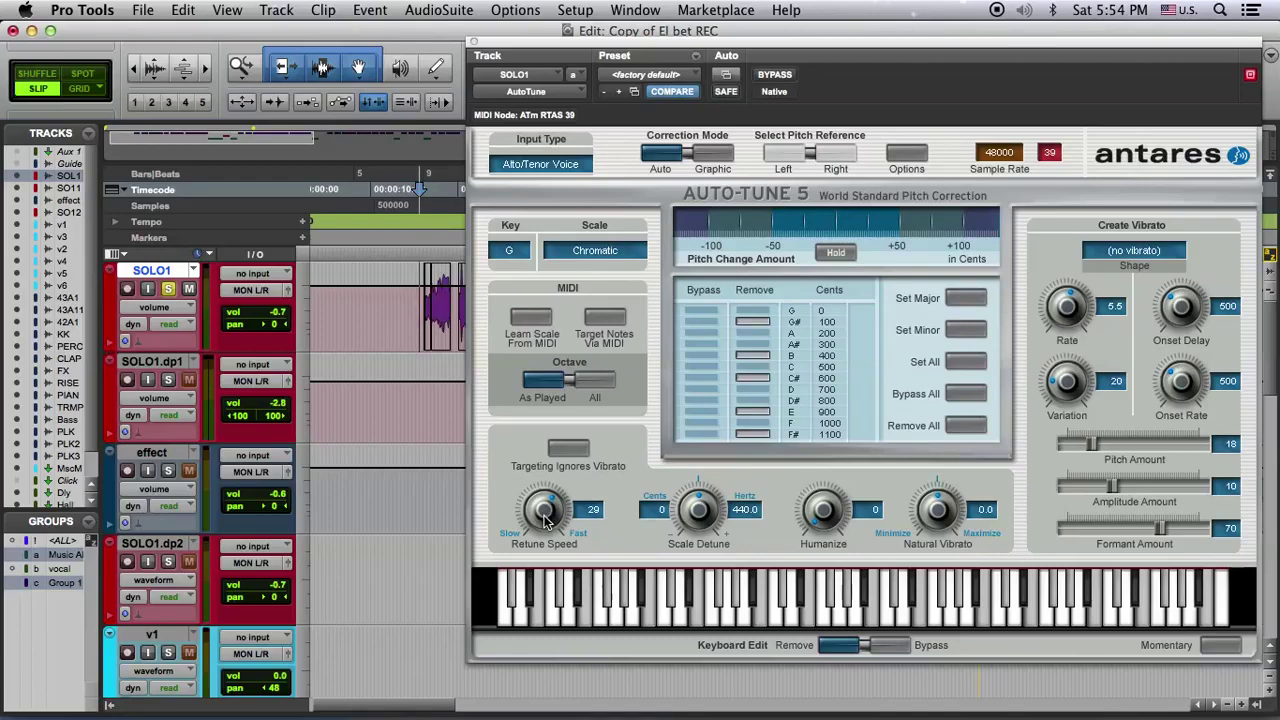
Set Auto-Tune's Retune Speed to 0 while playing the SOLO1 vocals to hear the fastest correction.
left_click_drag(545, 517, 559, 472)
key("space")
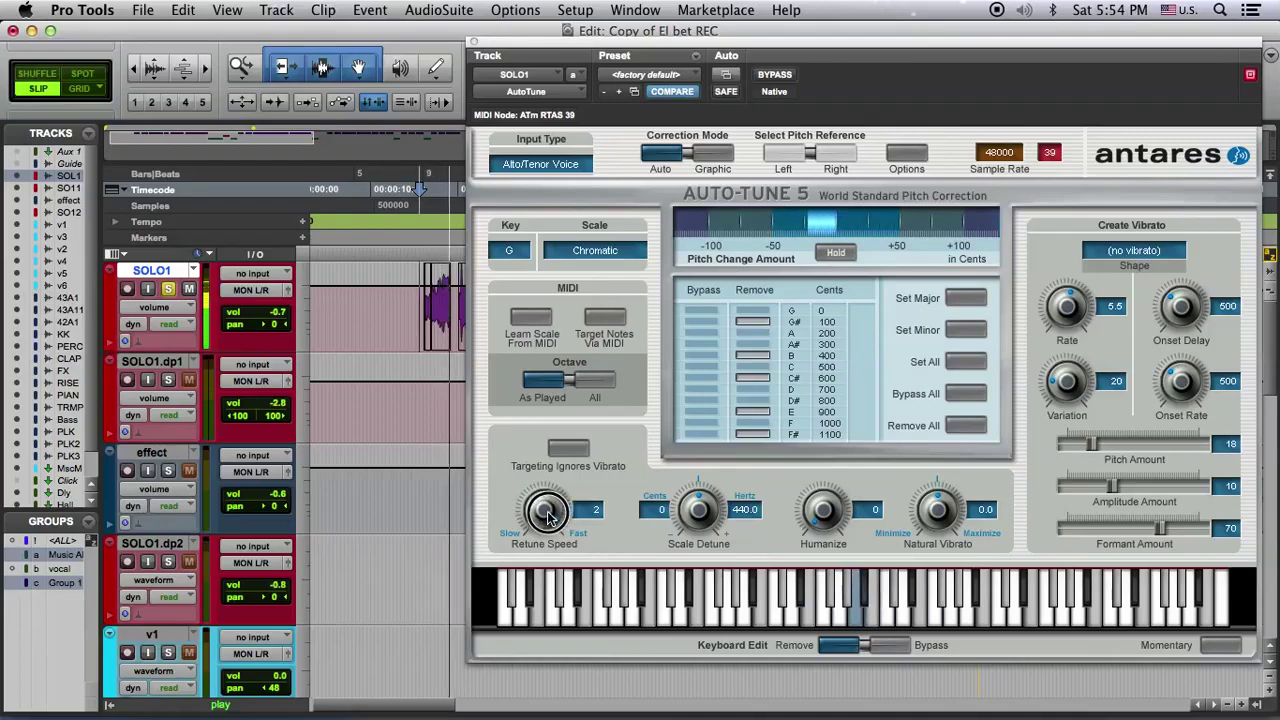
left_click_drag(547, 515, 547, 511)
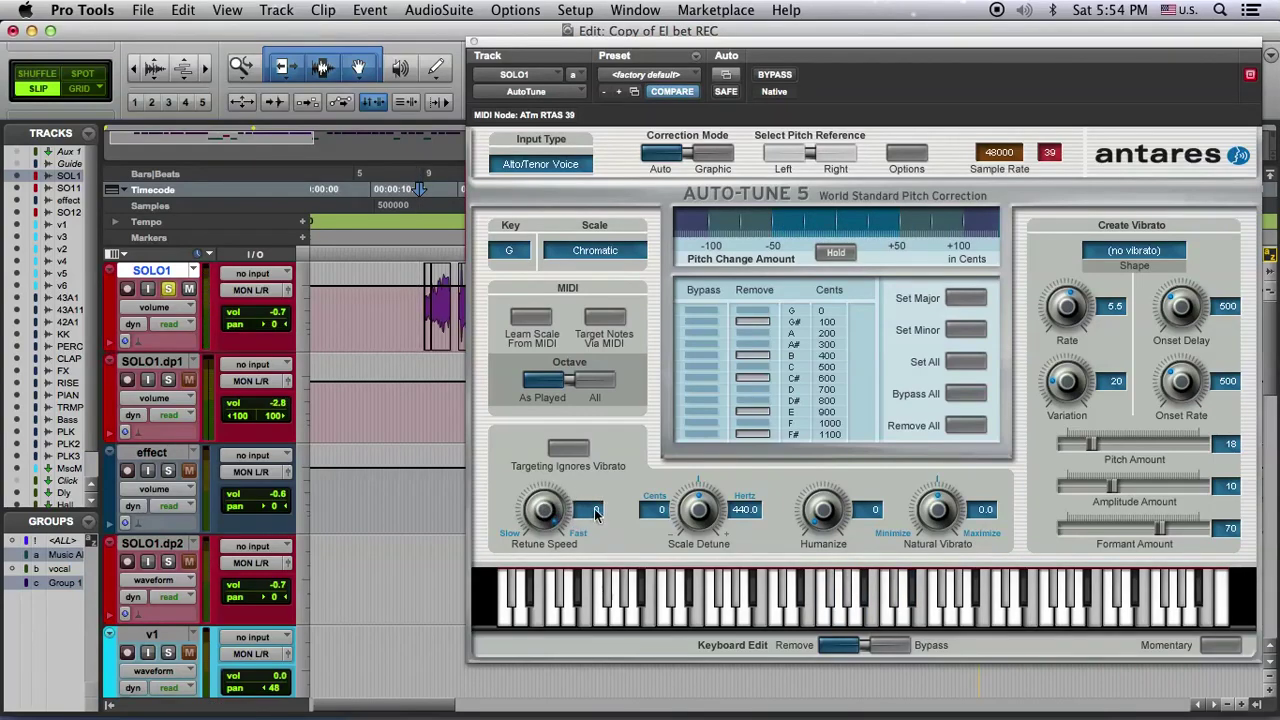
Set Auto-Tune's Retune Speed to 25 and play the SOLO1 vocals with that setting.
left_click_drag(544, 515, 548, 573)
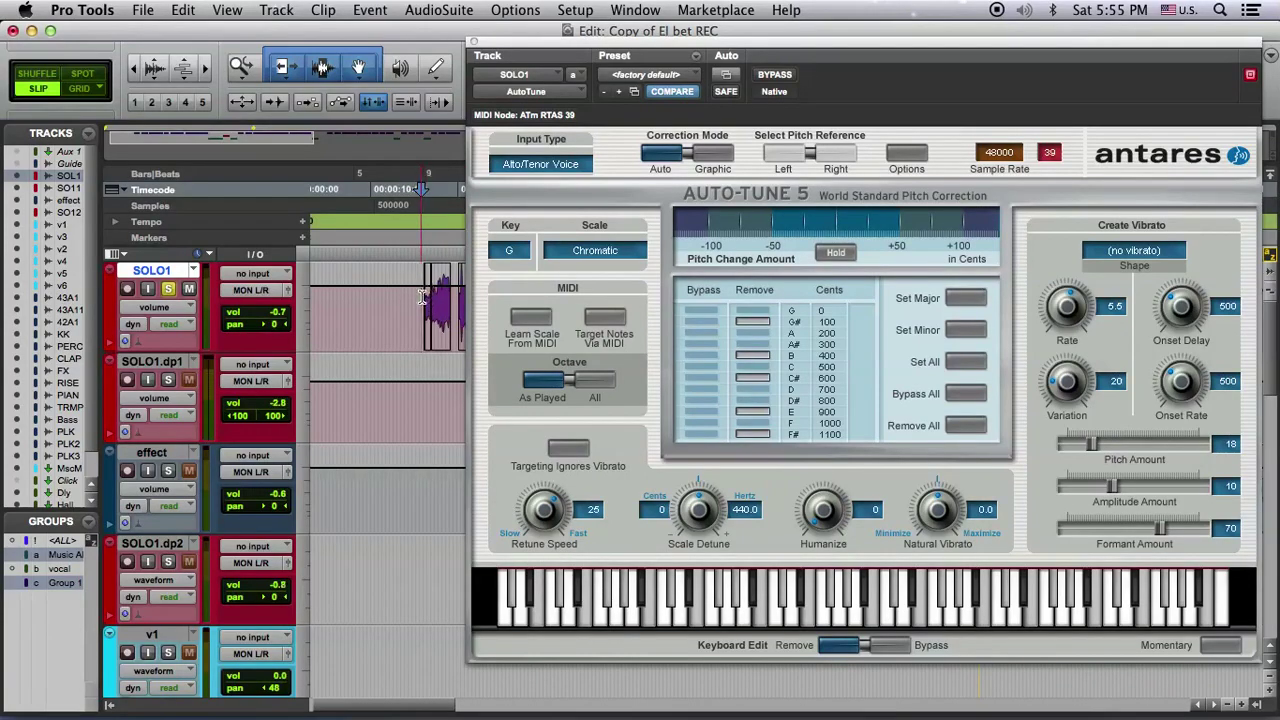
key("space")
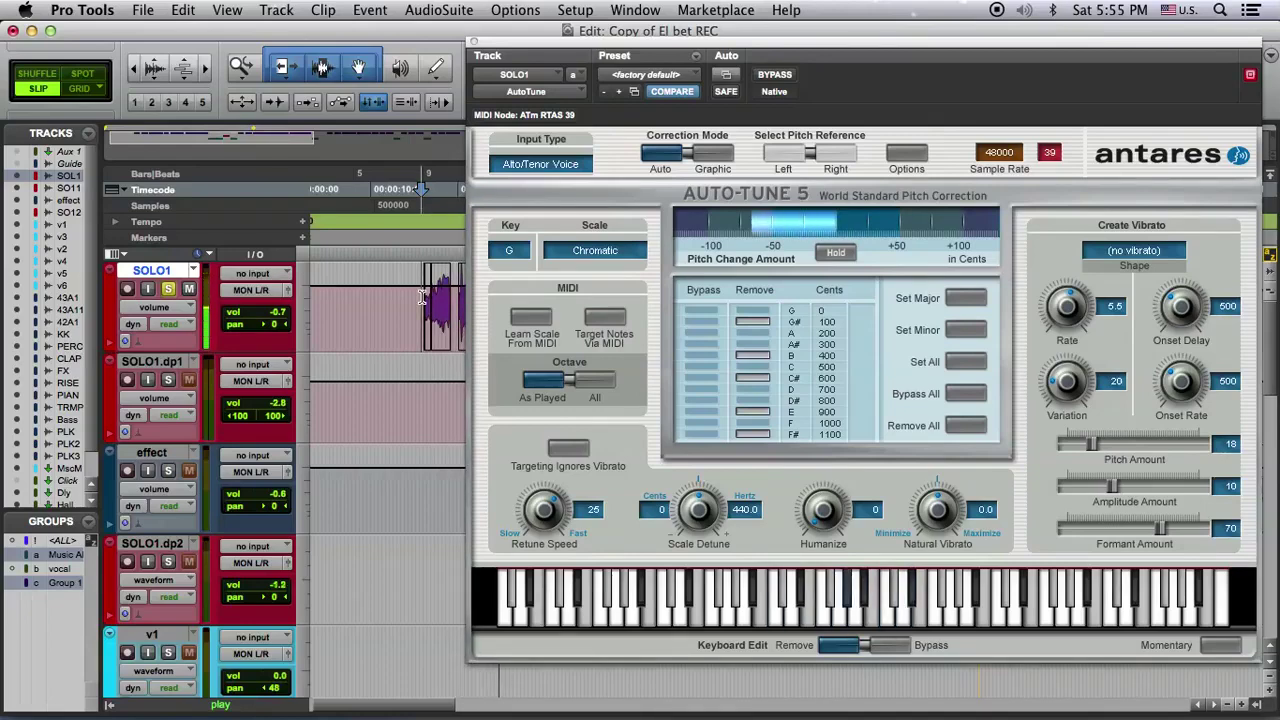
key("space")
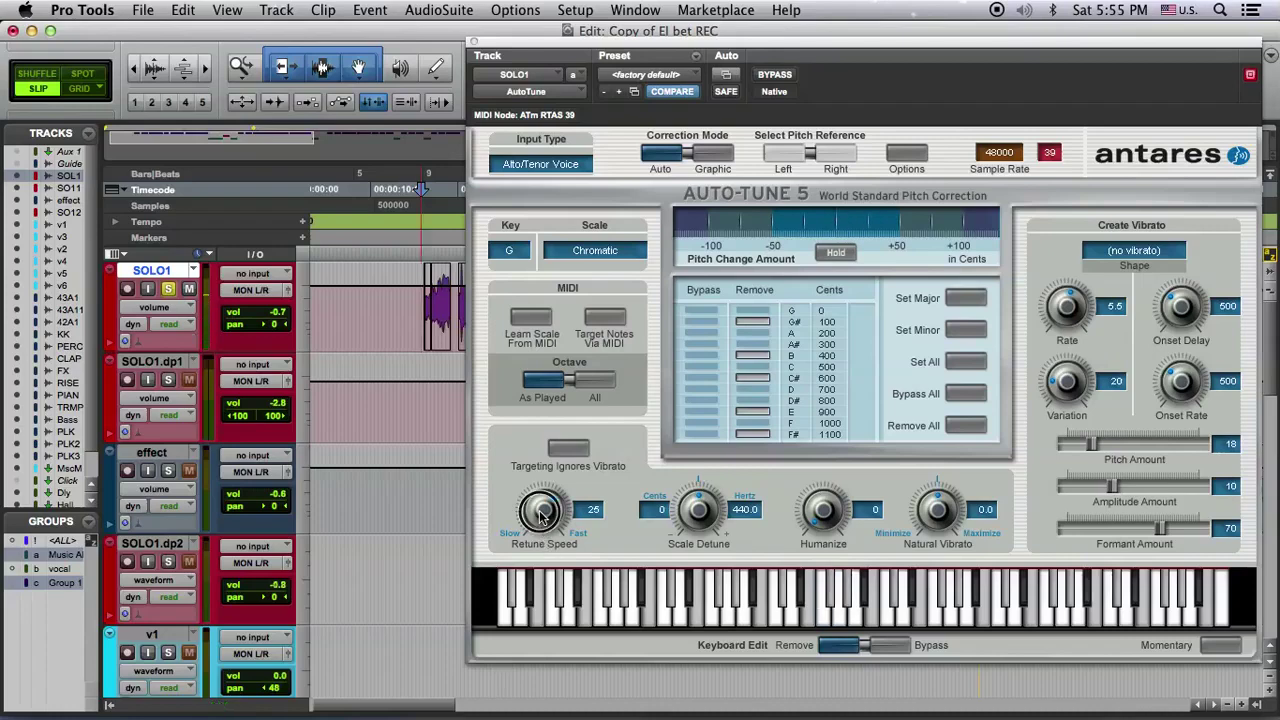
Set Auto-Tune's Retune Speed to 31, listen to the SOLO1 vocals and close the plug-in window.
left_click_drag(540, 513, 545, 527)
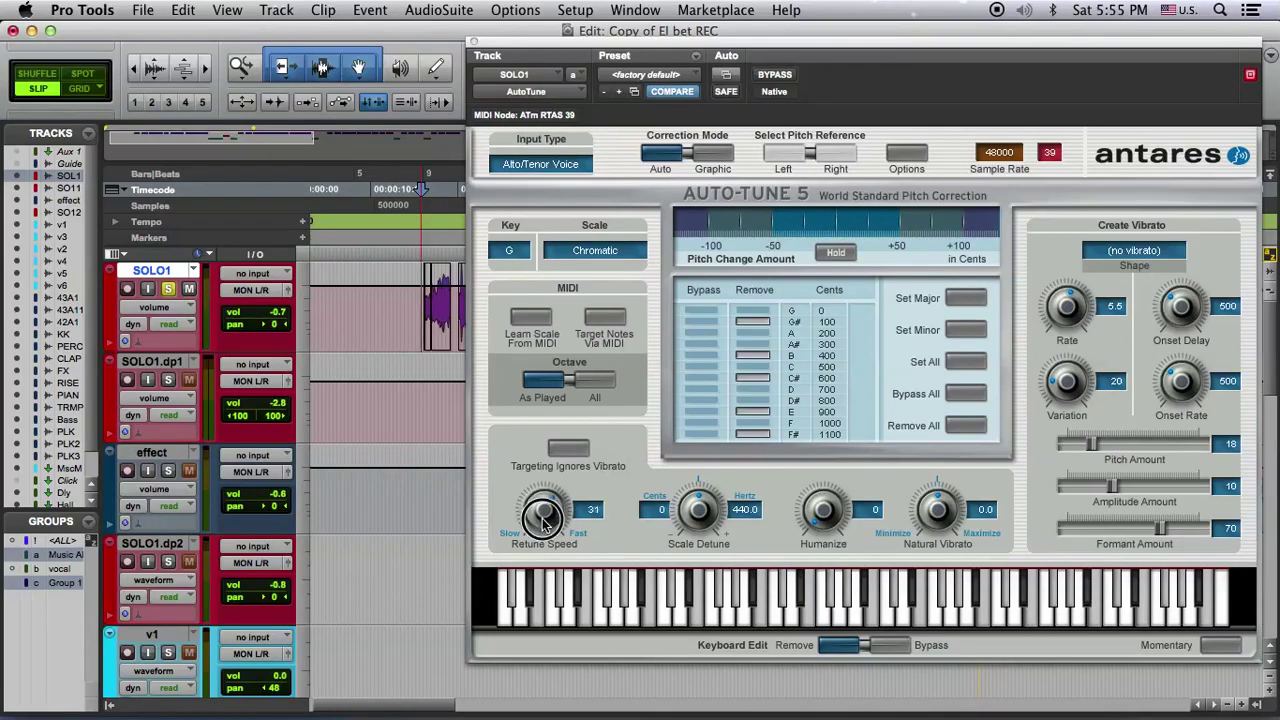
key("space")
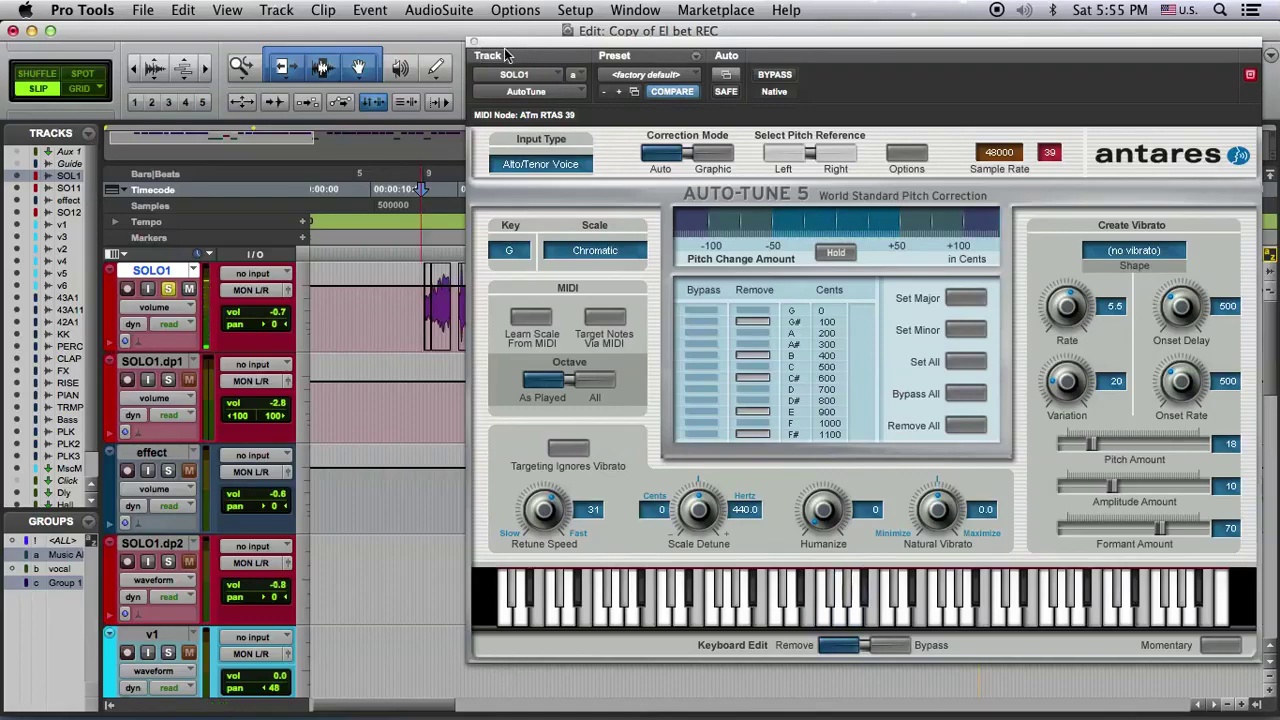
left_click_drag(510, 44, 505, 217)
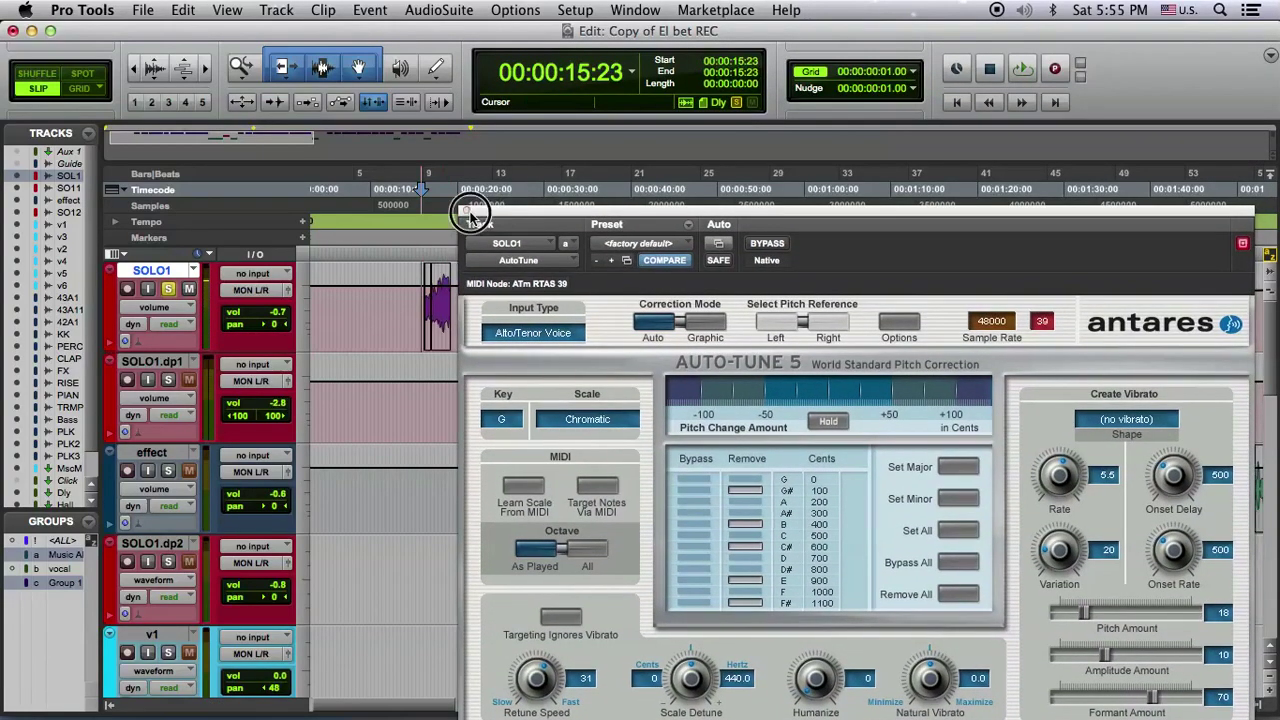
left_click(469, 212)
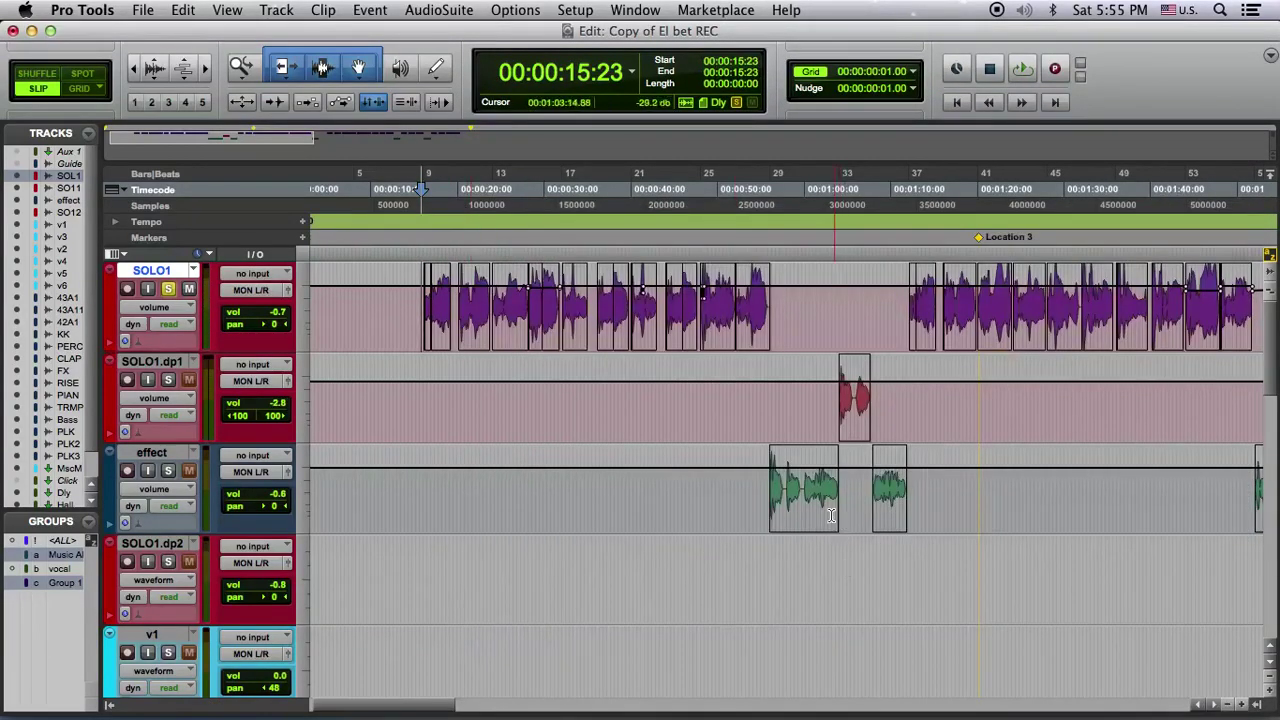
Unsolo SOLO1 and play the first clip on the effect track from 00:00:54:22.
left_click(759, 484)
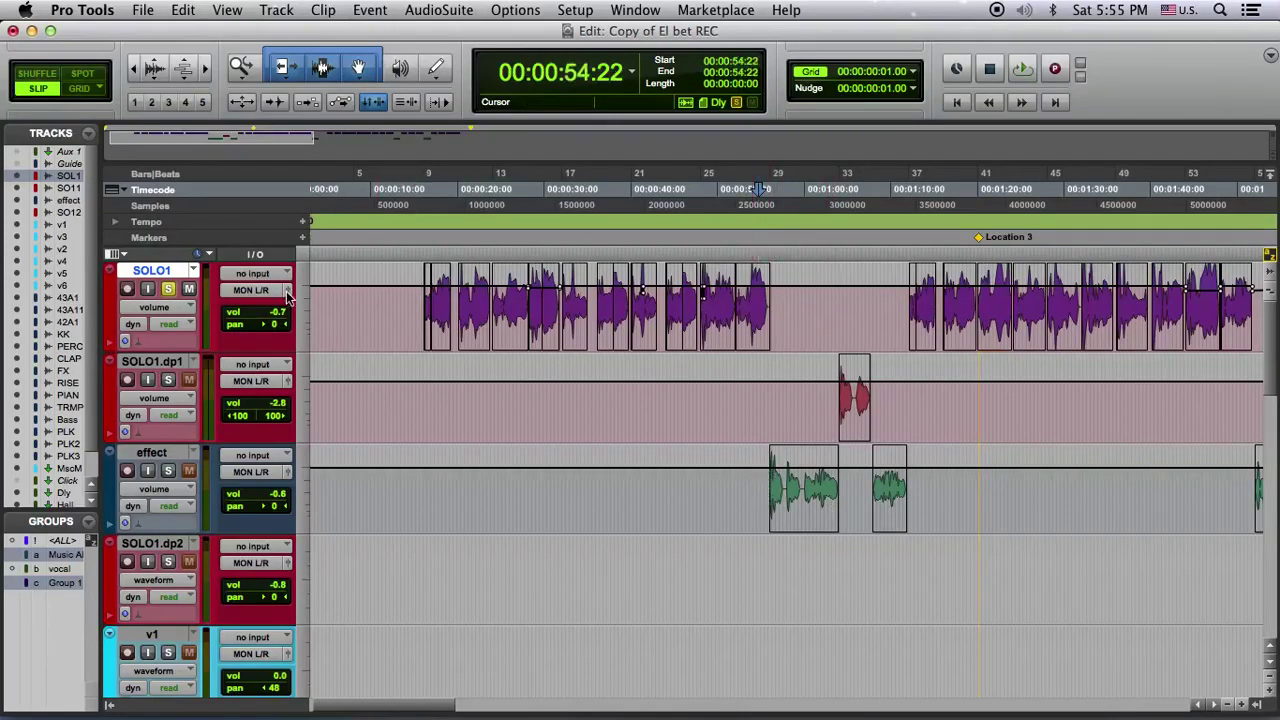
key("space")
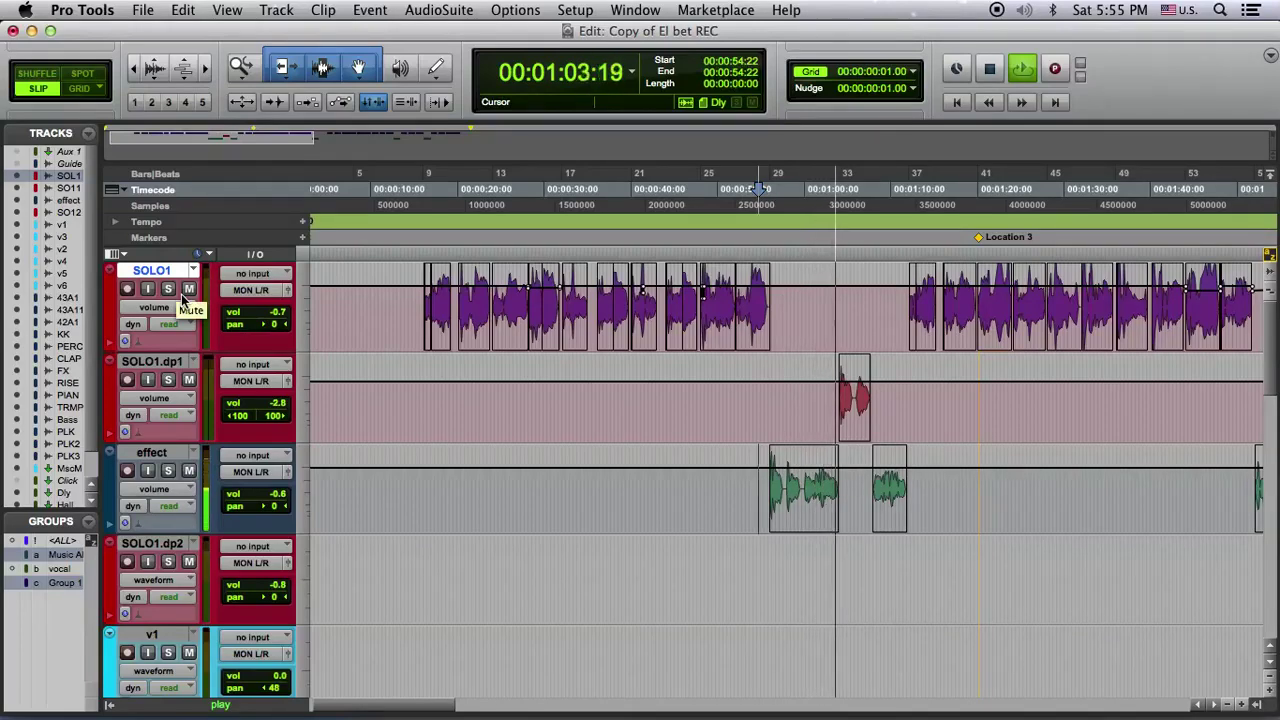
key("space")
Select the first clip on the effect track and open that track's EQ3 7-Band plug-in.
double_click(817, 492)
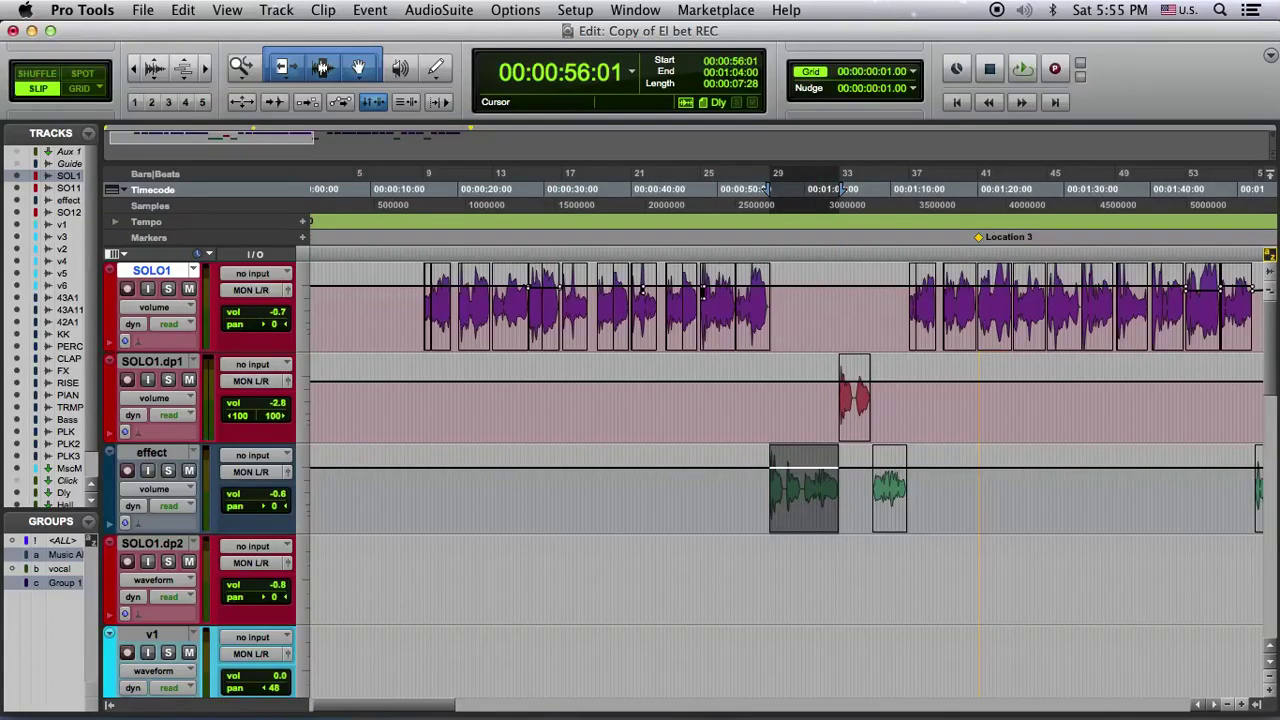
key("super+w")
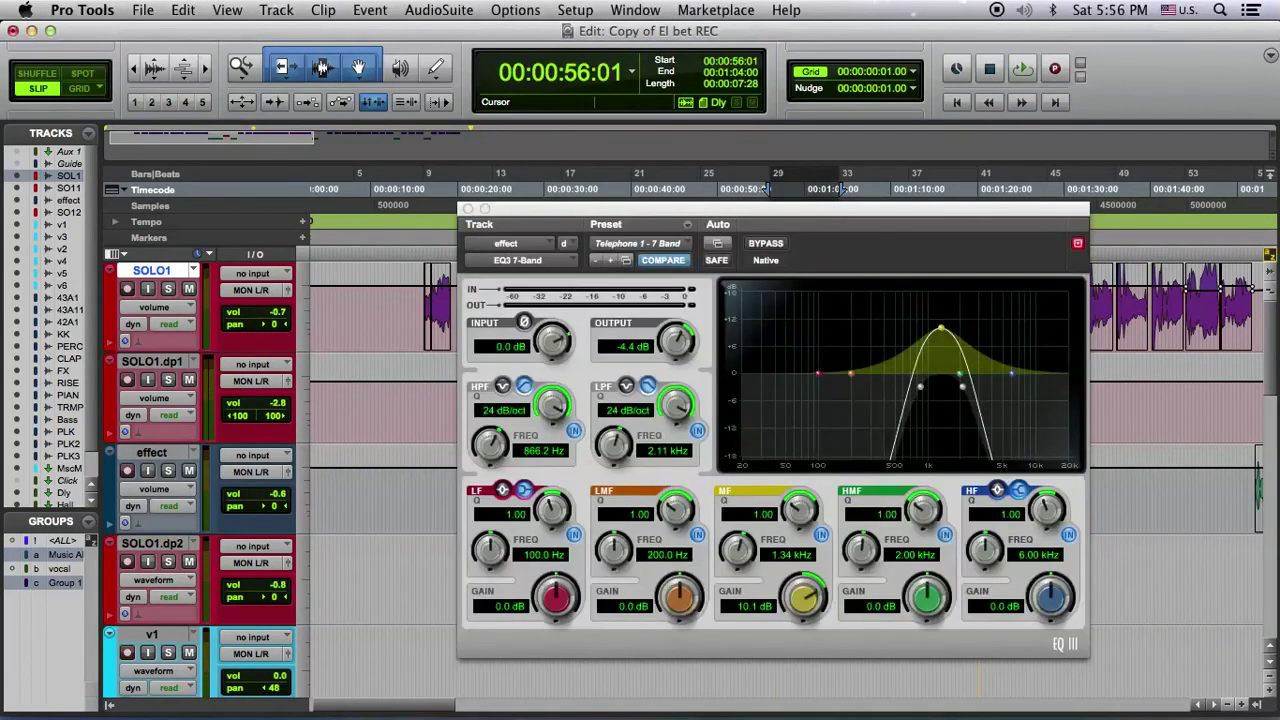
Bypass the effect track's EQ3 7-Band and play the selected clip without the equalization.
left_click(763, 245)
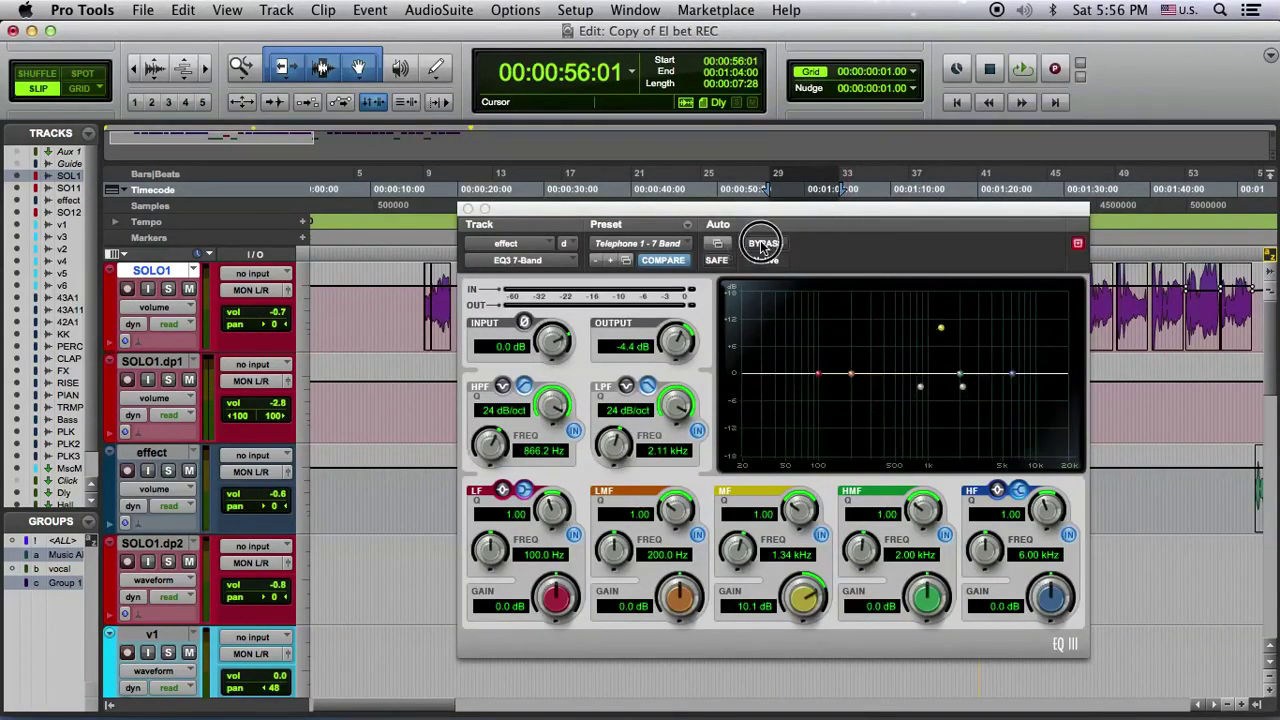
left_click_drag(814, 207, 757, 530)
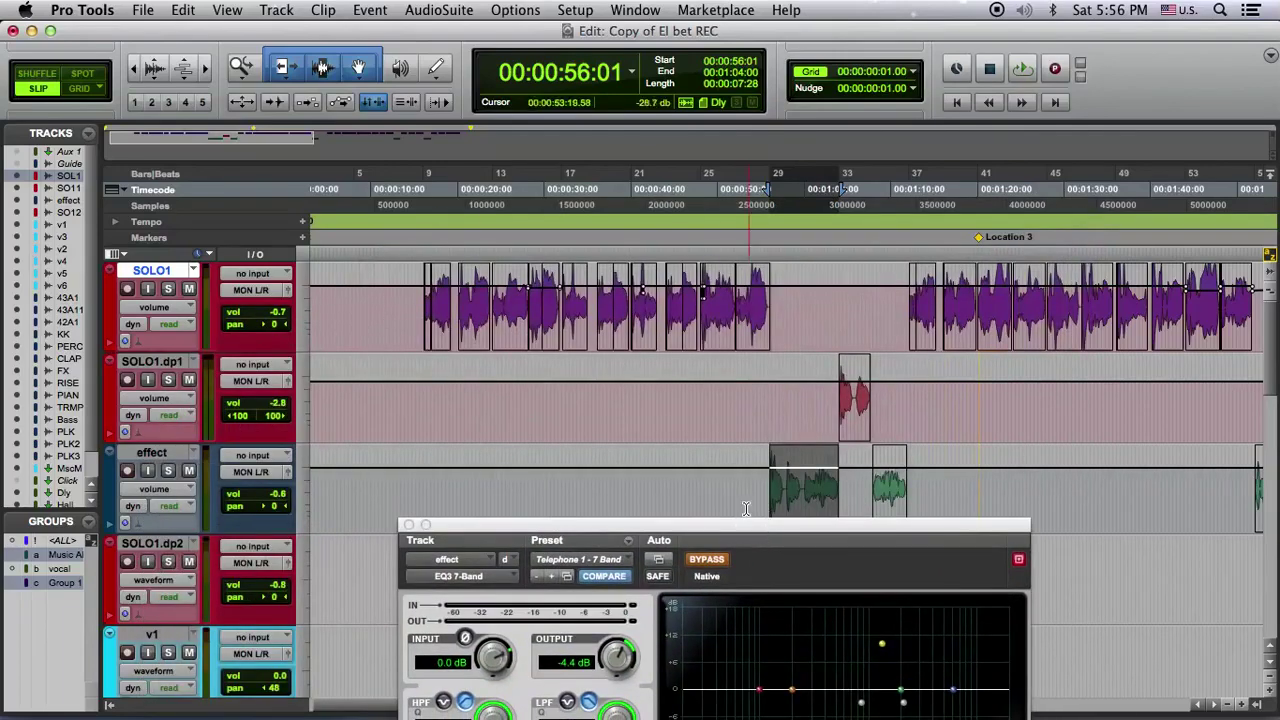
key("space")
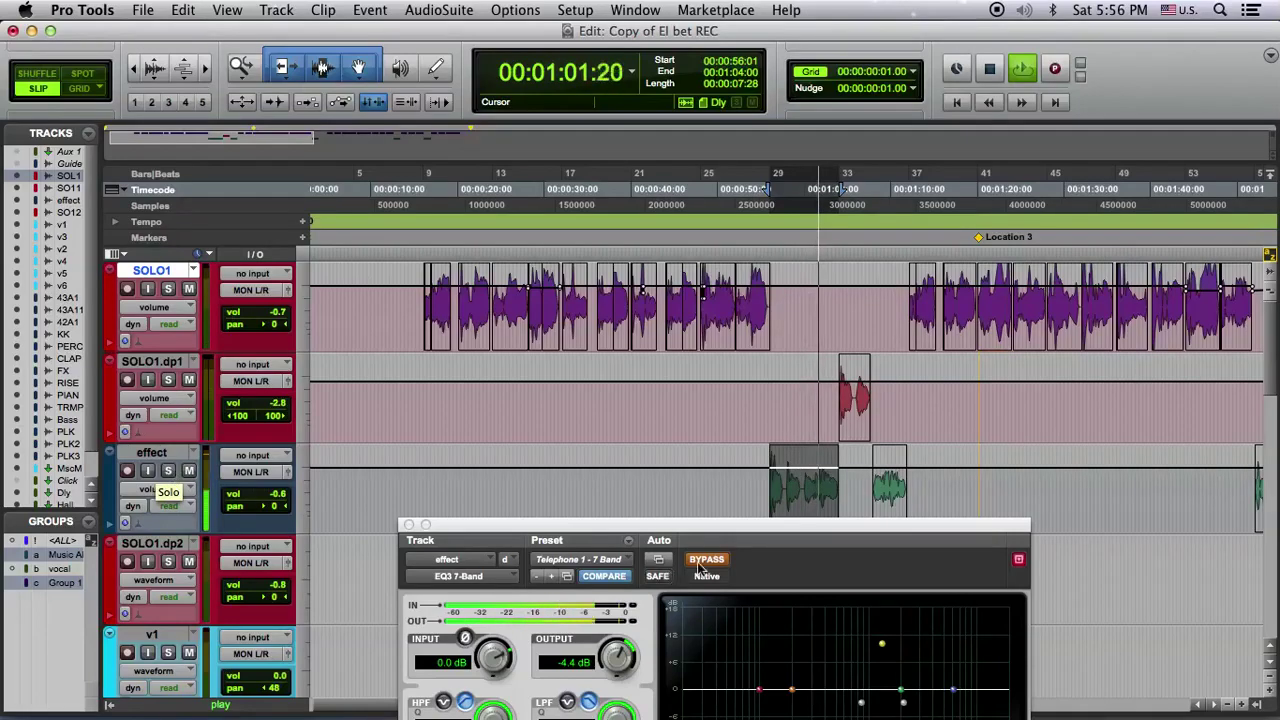
key("space")
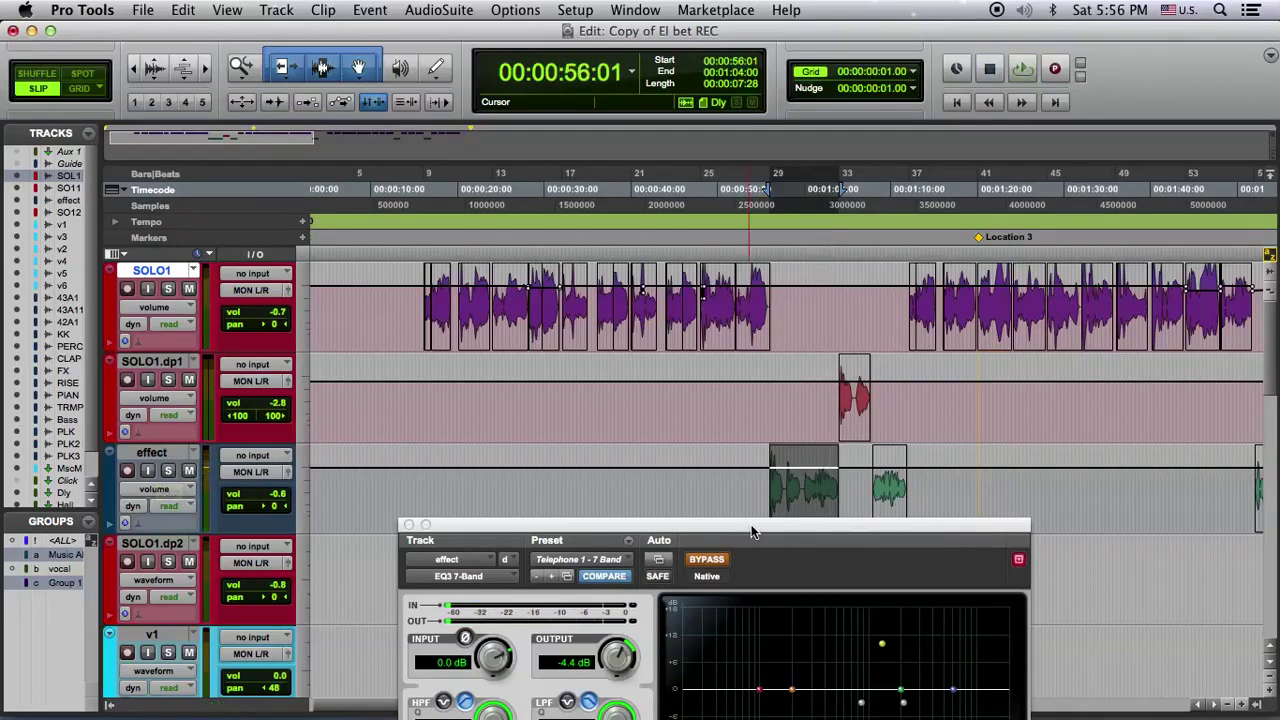
View the EQ3 7-Band's Special Effects presets and dismiss the list without choosing another one.
left_click_drag(753, 532, 488, 58)
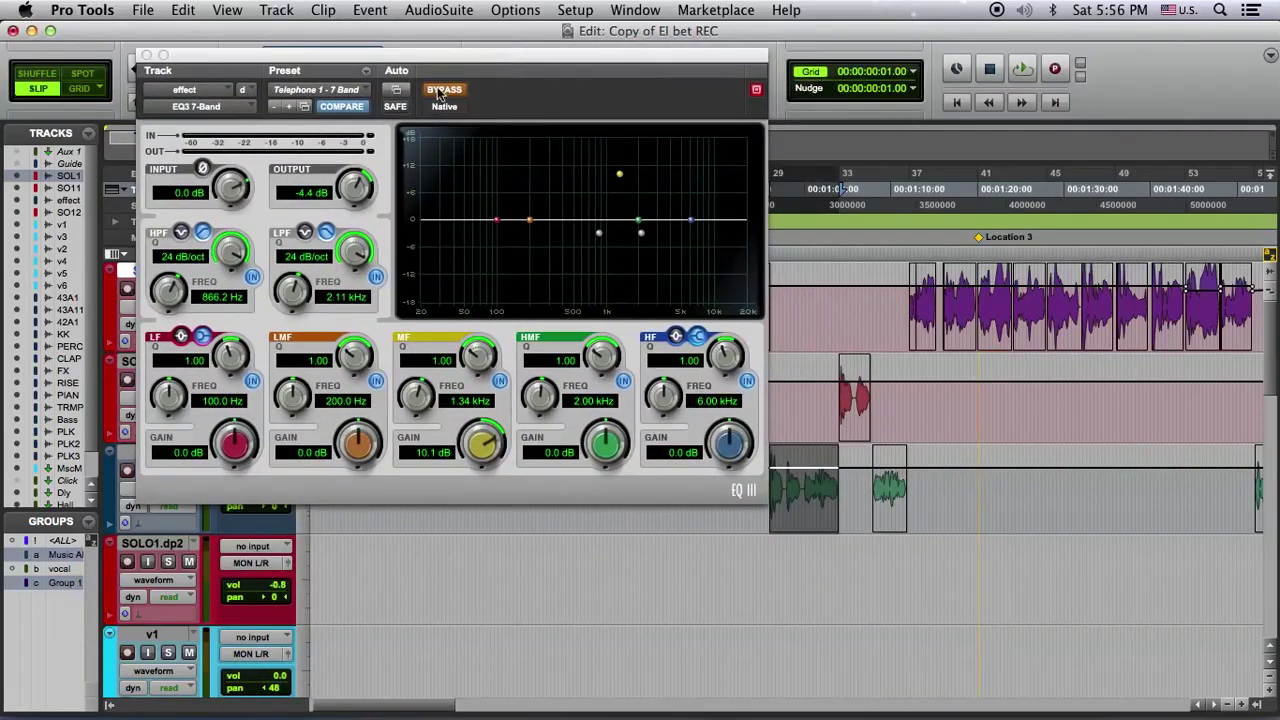
left_click(364, 92)
mouse_move(366, 93)
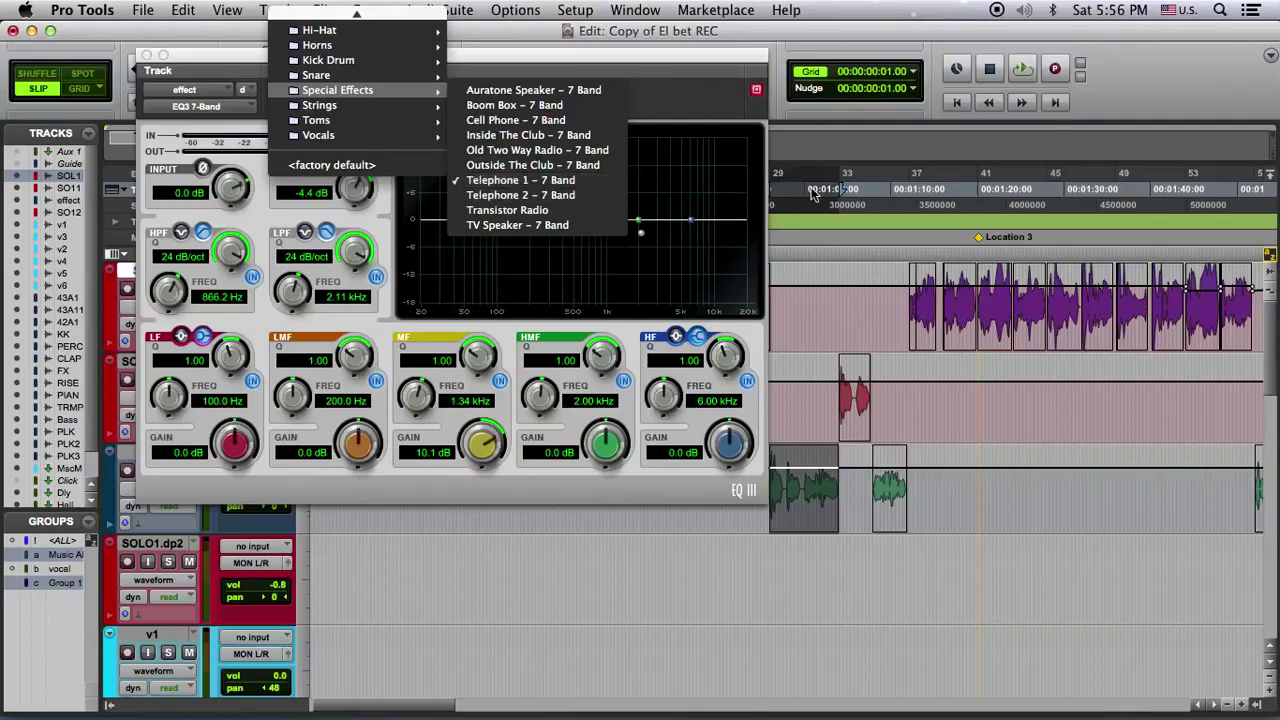
left_click(823, 286)
Take the EQ3 7-Band out of bypass and play the selected effect clip with the Telephone 1 preset.
left_click(442, 90)
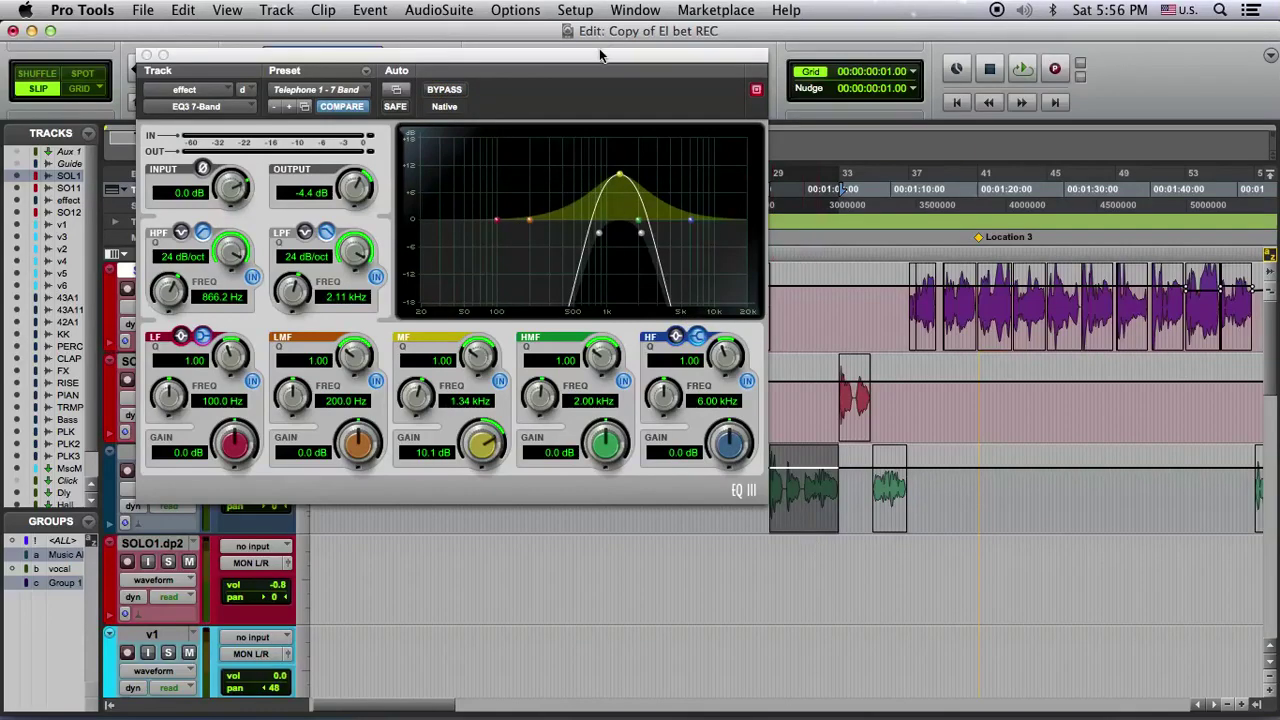
left_click_drag(600, 55, 793, 538)
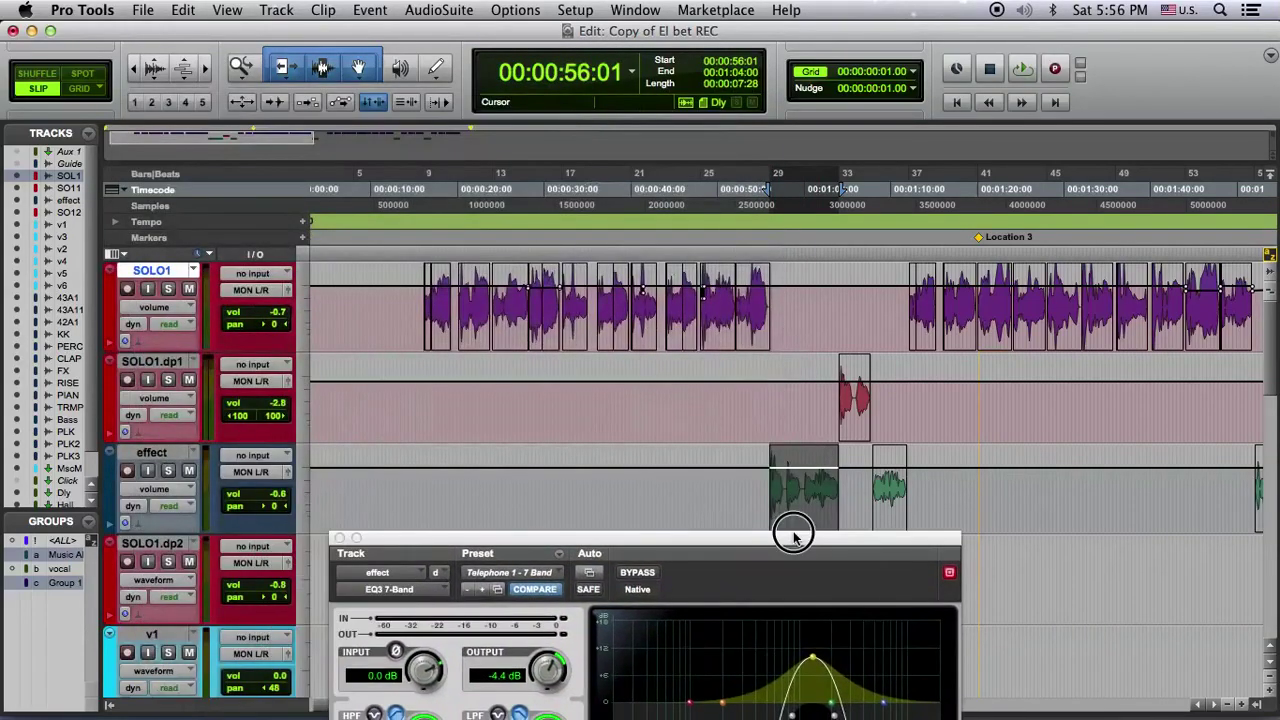
key("space")
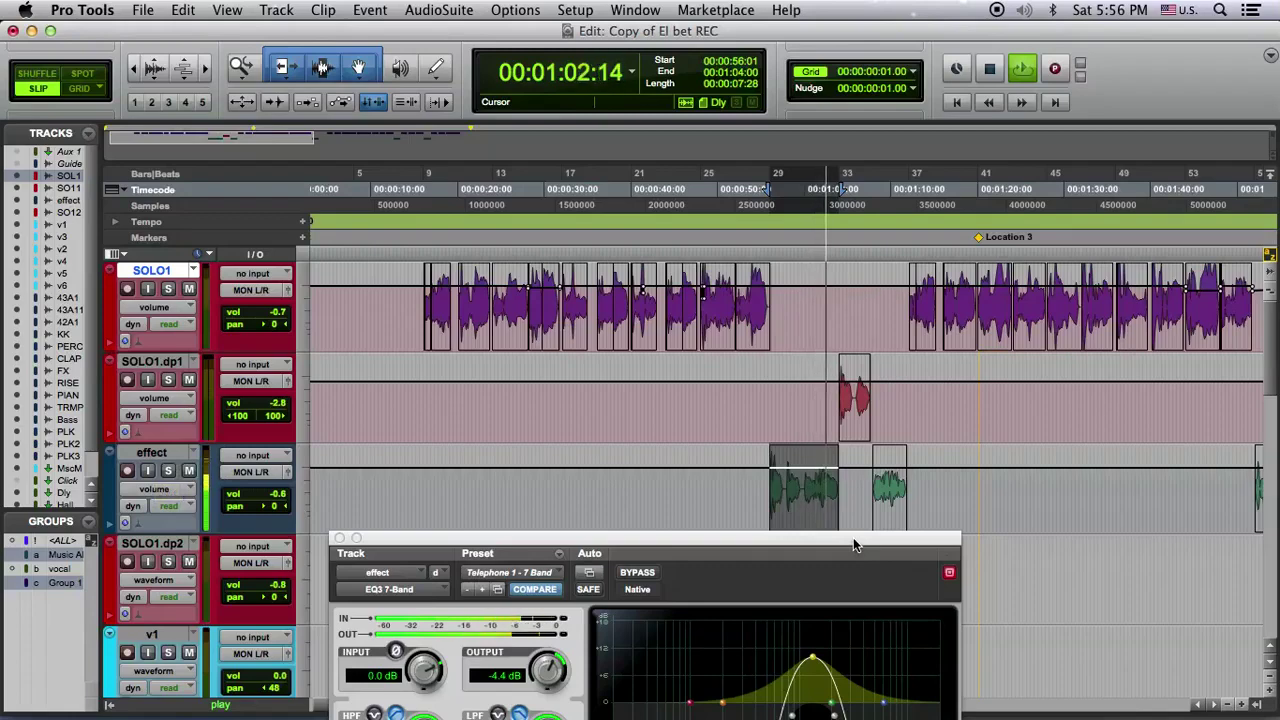
key("space")
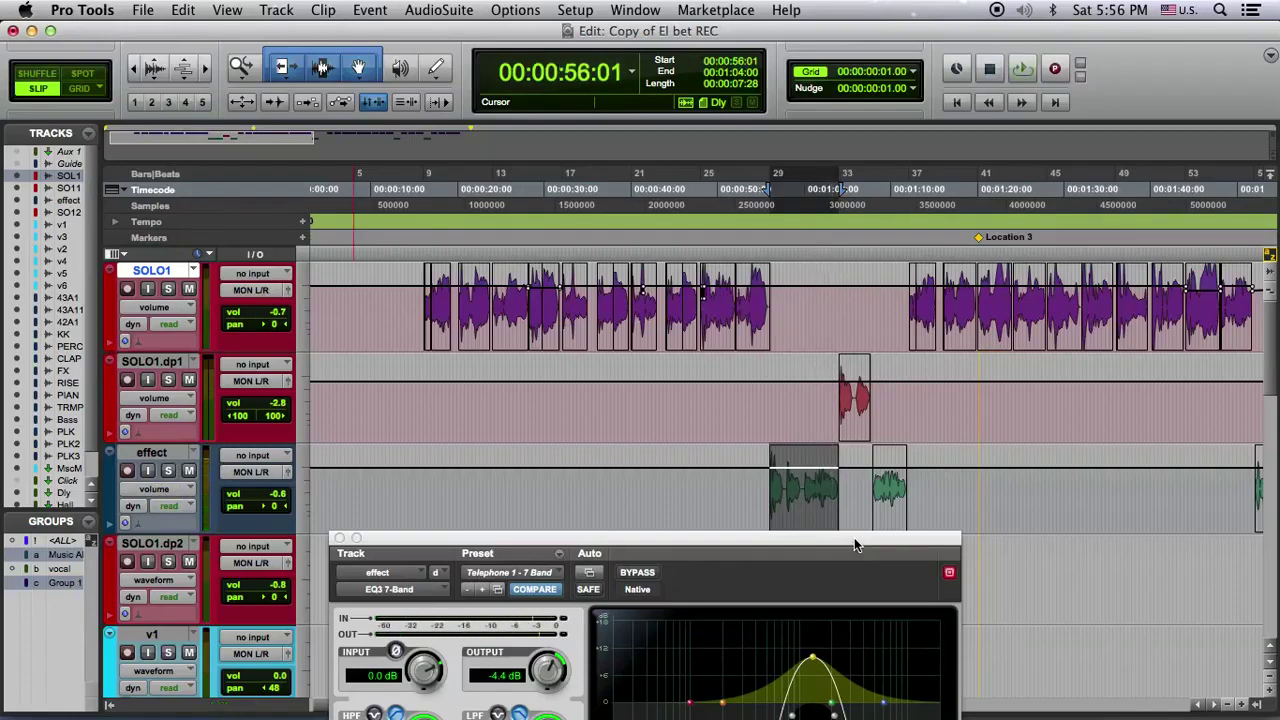
Place the playback position at 00:00:48:26 and play the mix through the effect track's clips.
left_click_drag(855, 541, 610, 66)
left_click(754, 391)
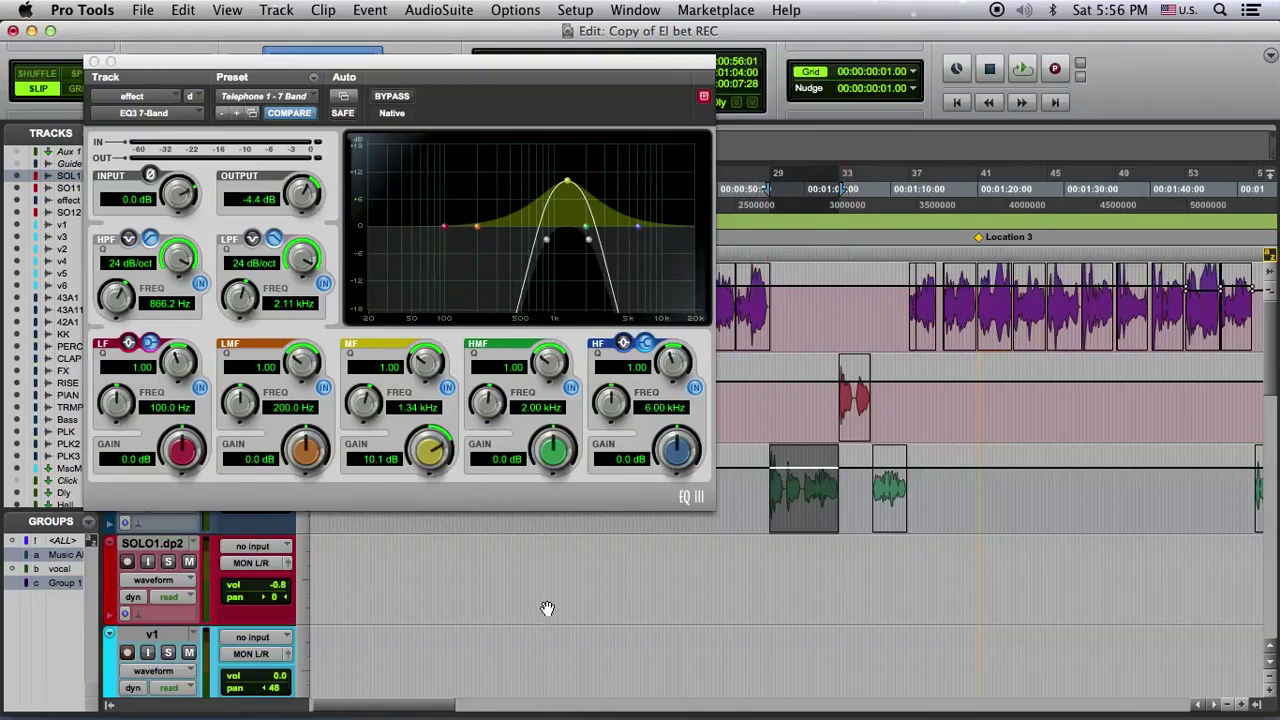
left_click(708, 561)
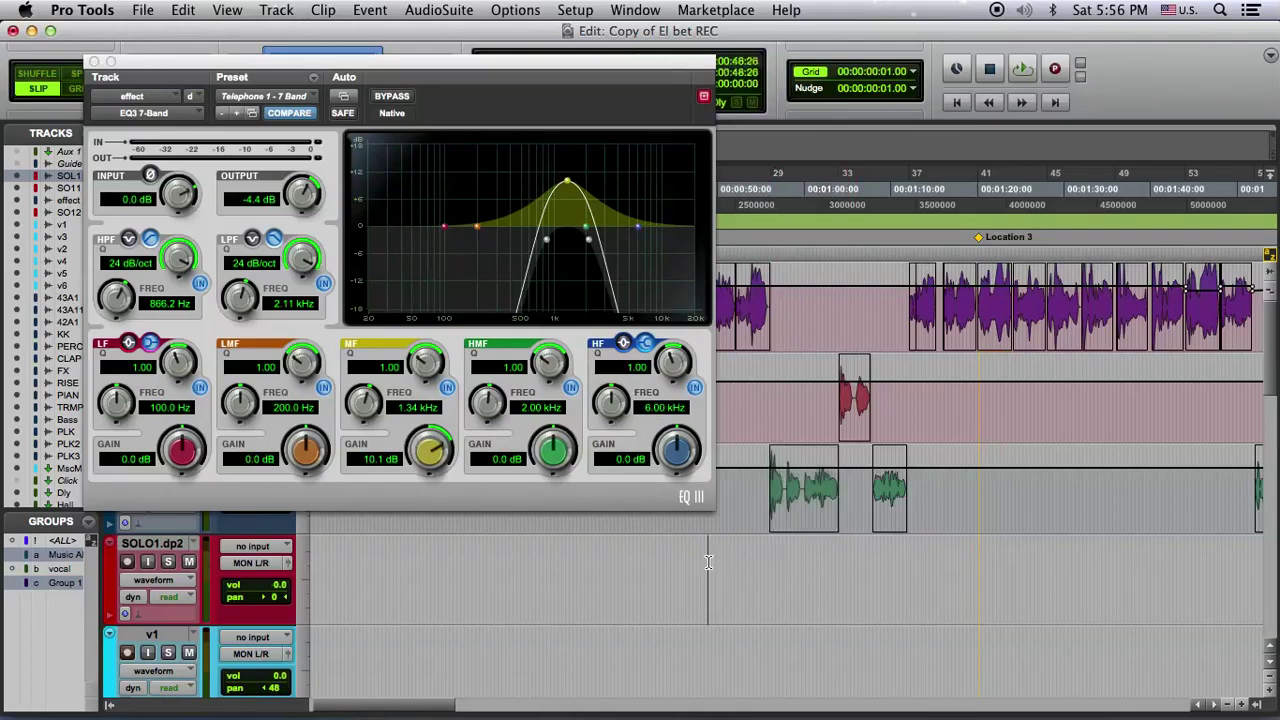
key("space")
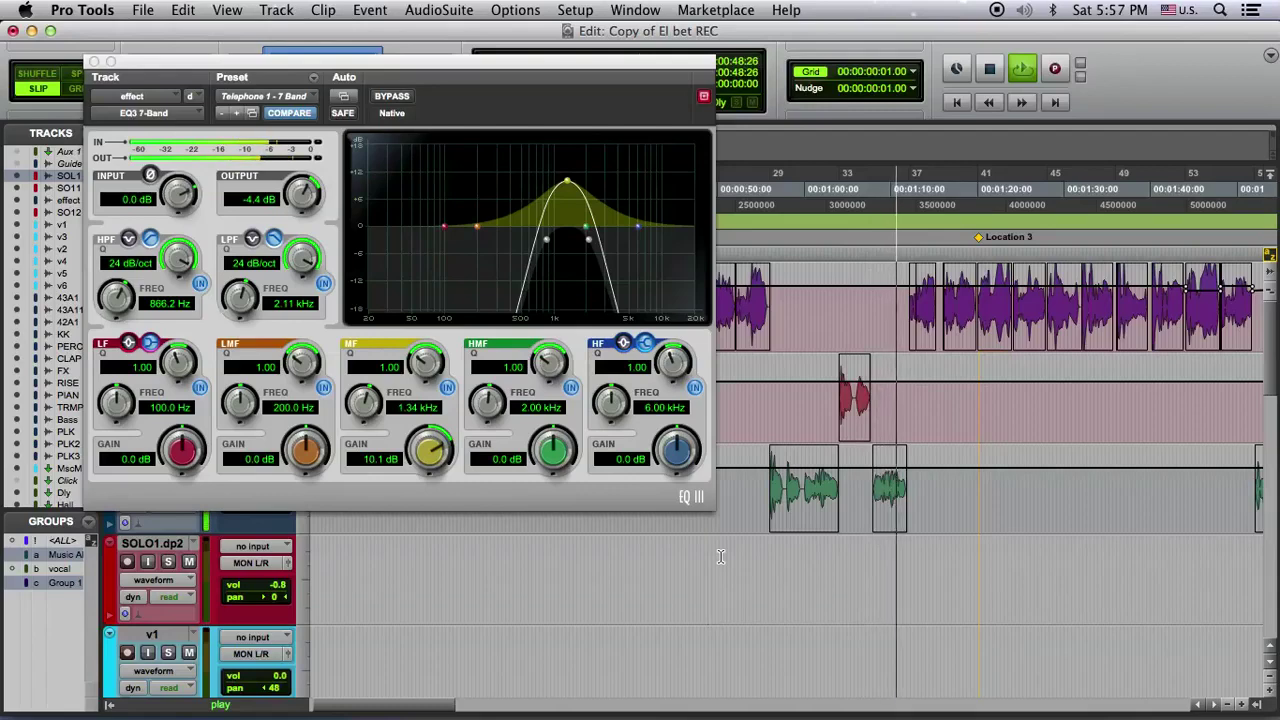
key("space")
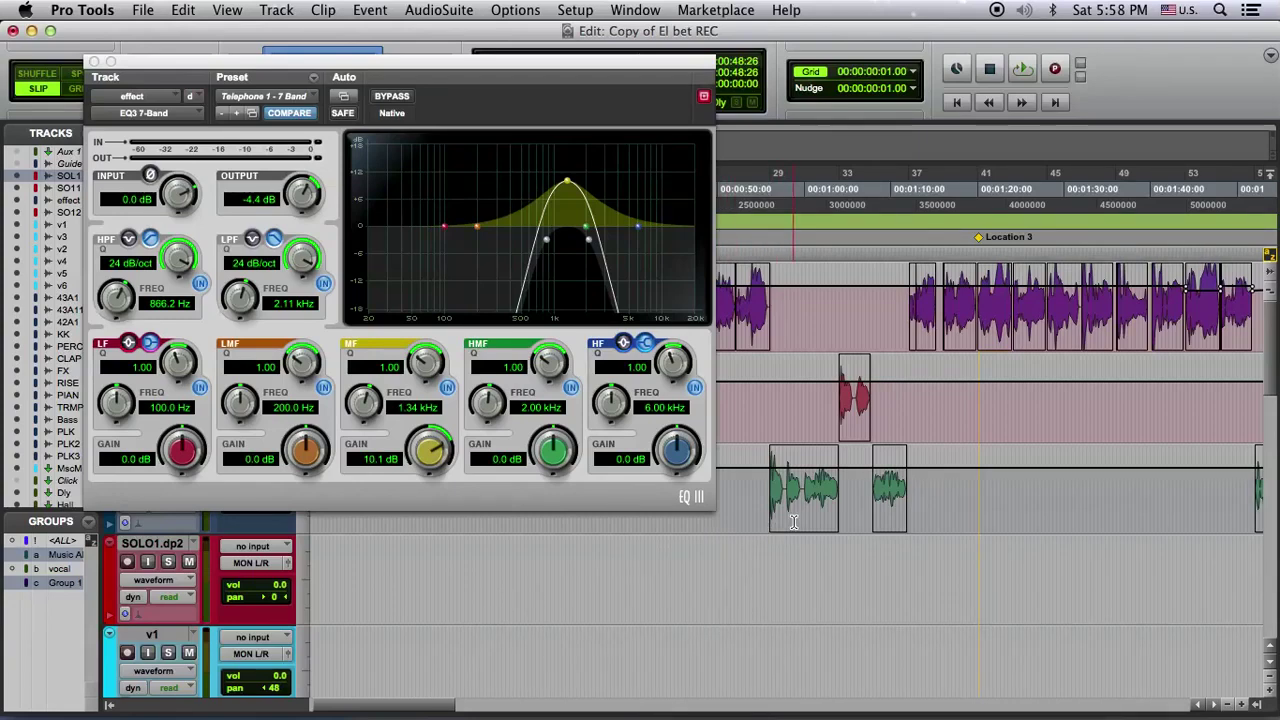
Close the EQ3 7-Band window and play the mix from the session start with the applause tracks in view.
scroll(791, 594, "down", 10)
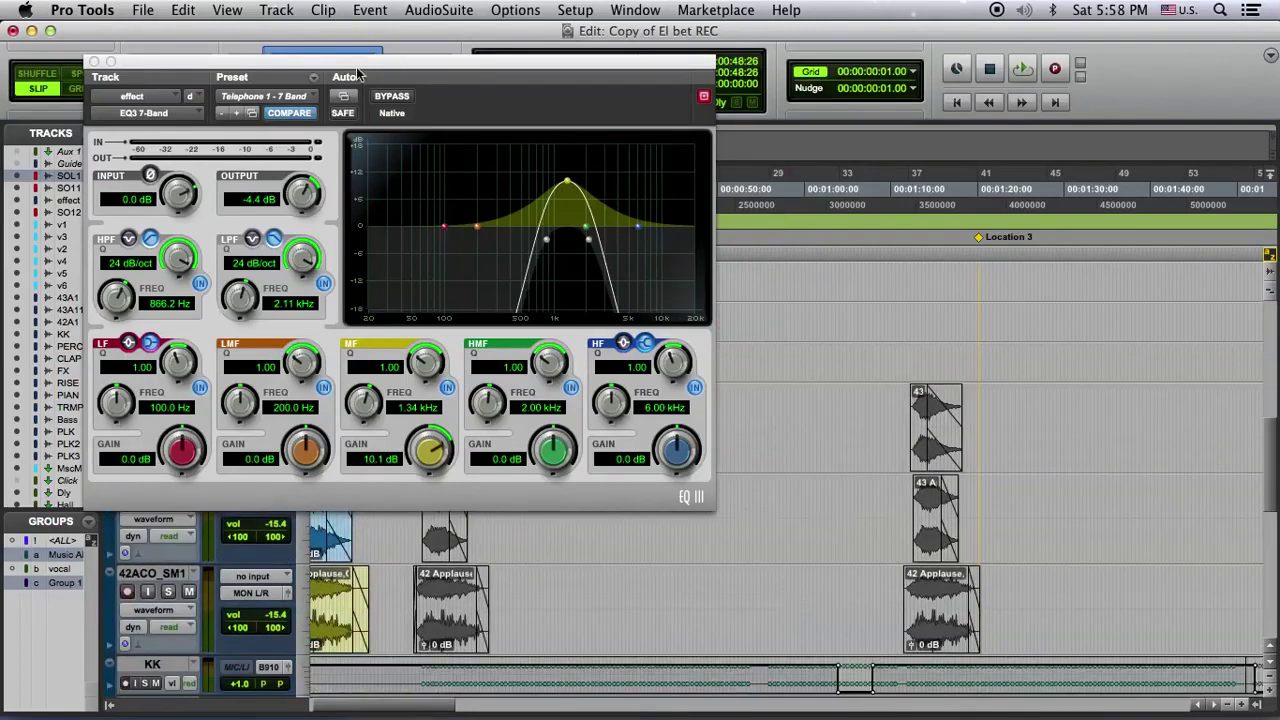
left_click(94, 62)
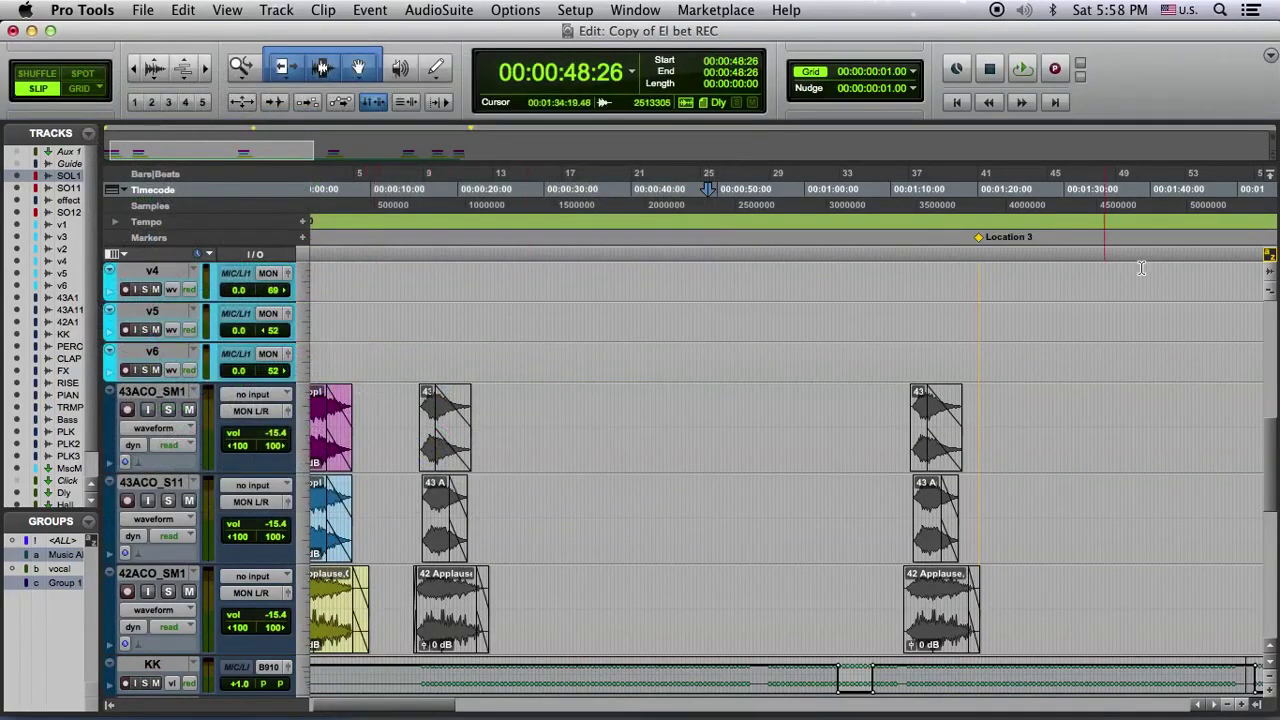
left_click(636, 10)
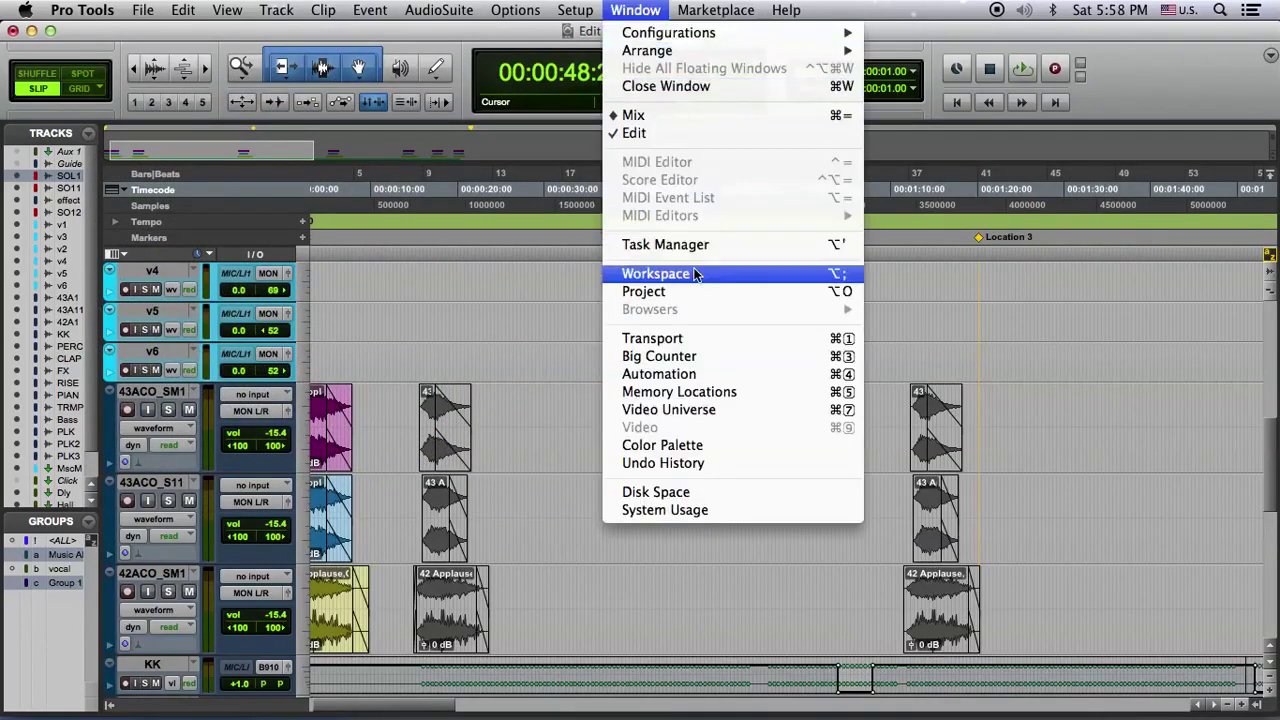
left_click(680, 392)
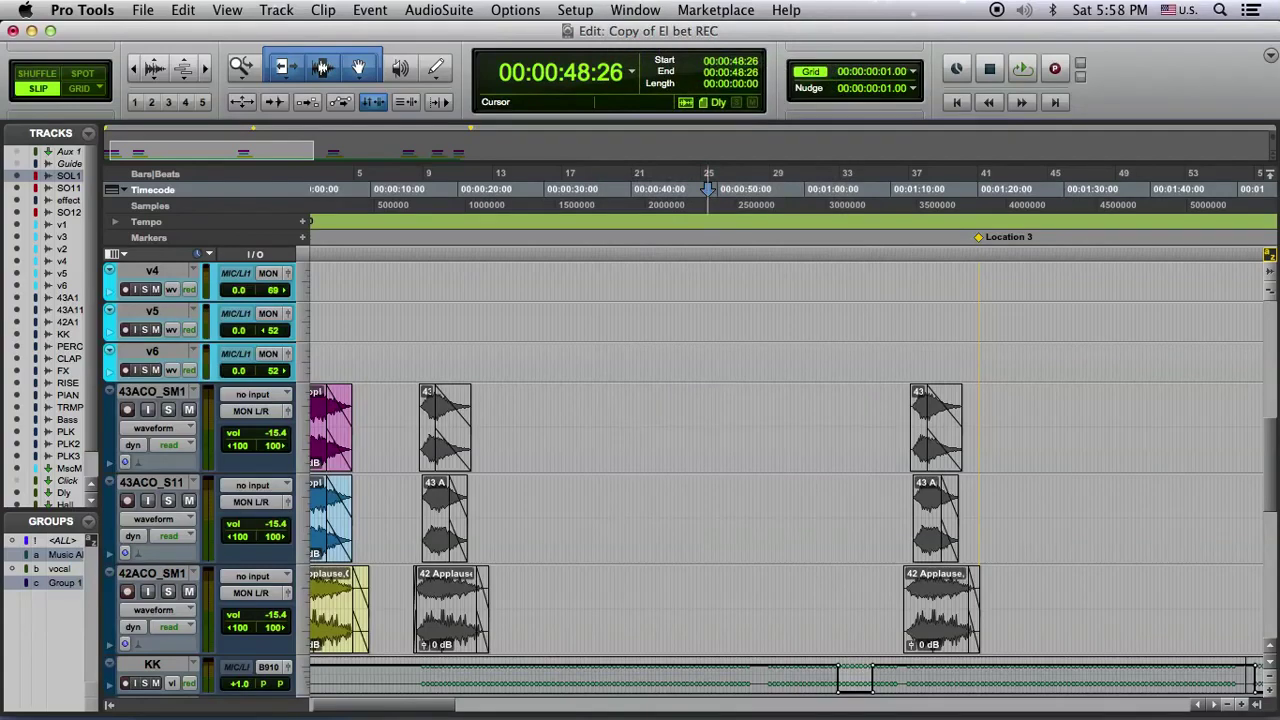
key("Return")
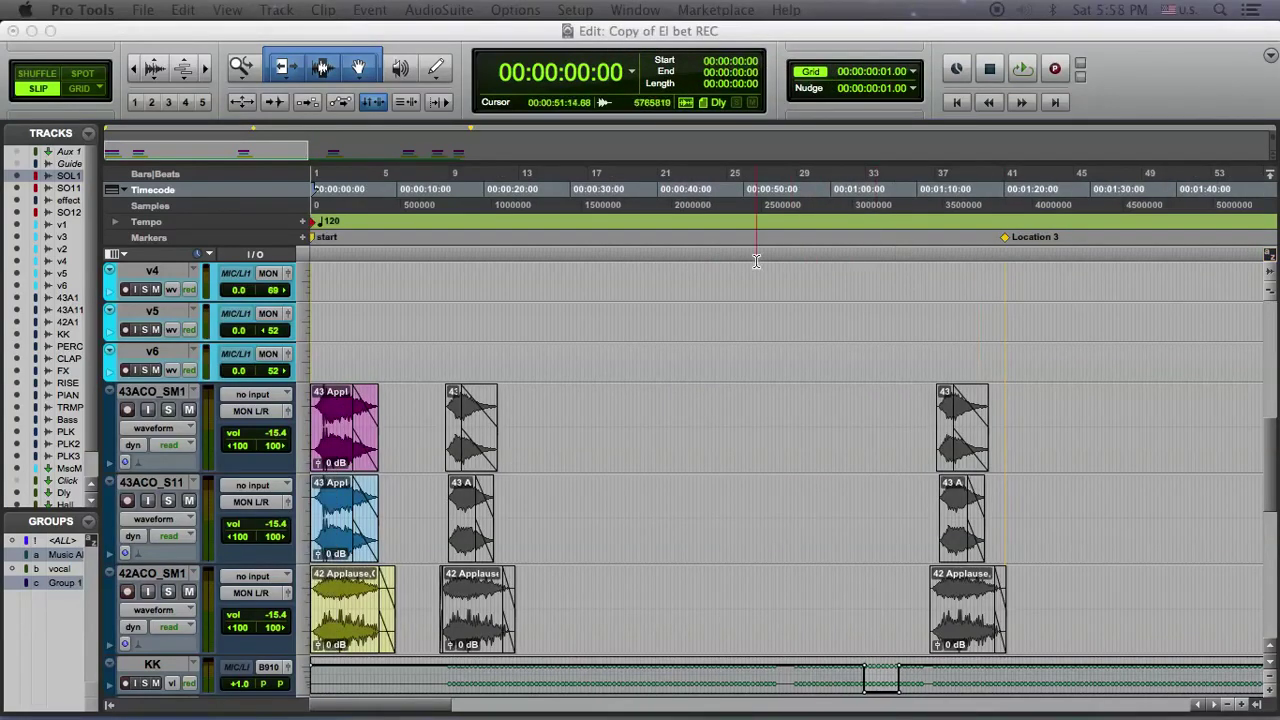
key("space")
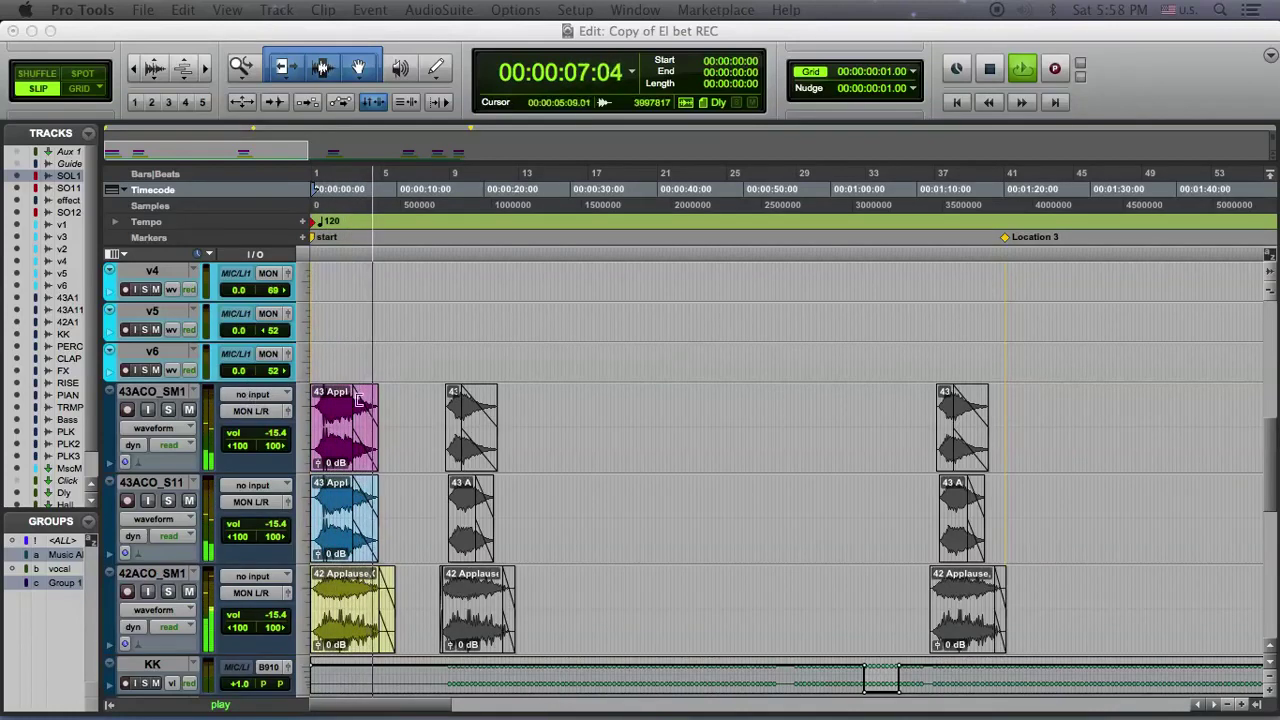
key("space")
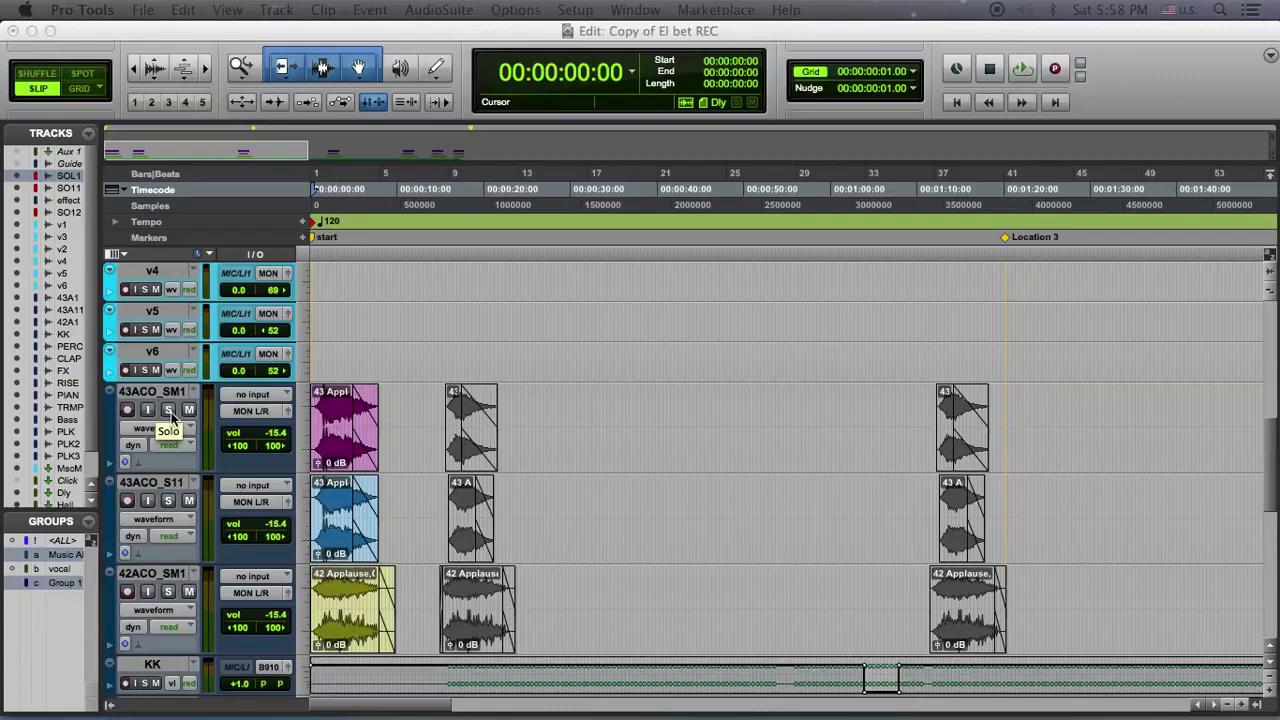
Solo the three grouped applause tracks and play them from the session start.
left_click(170, 412)
key("space")
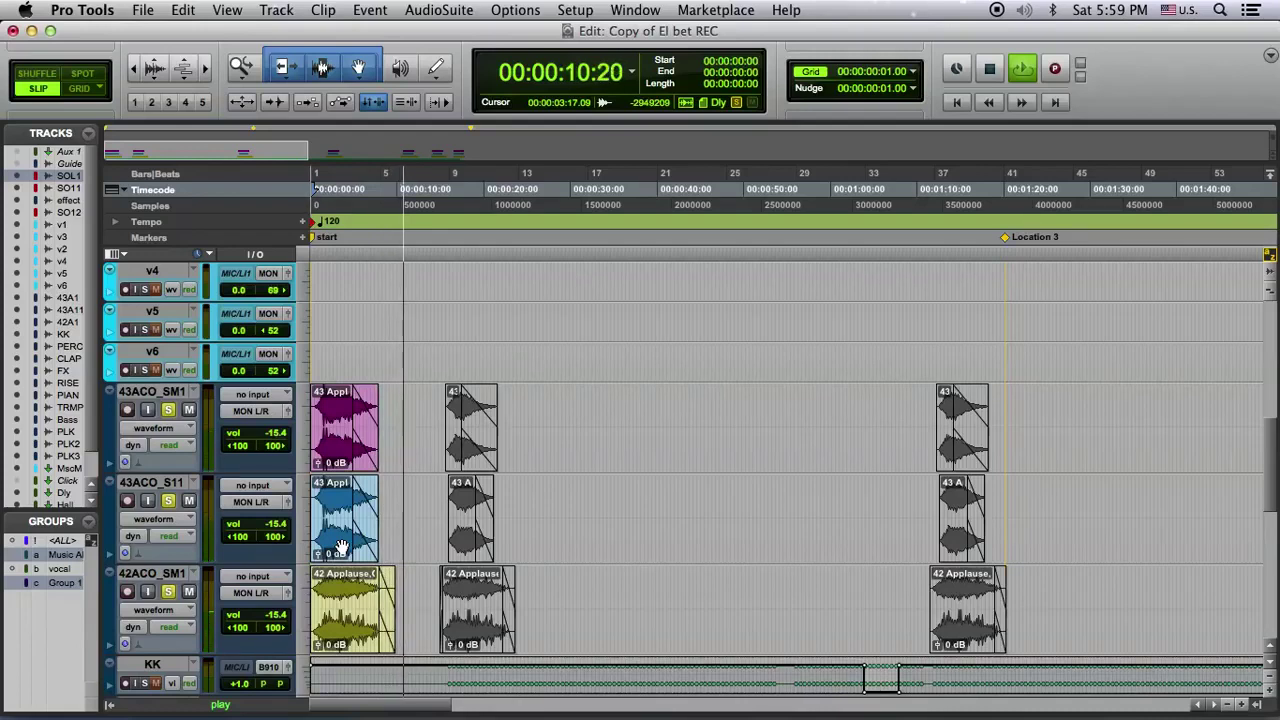
key("space")
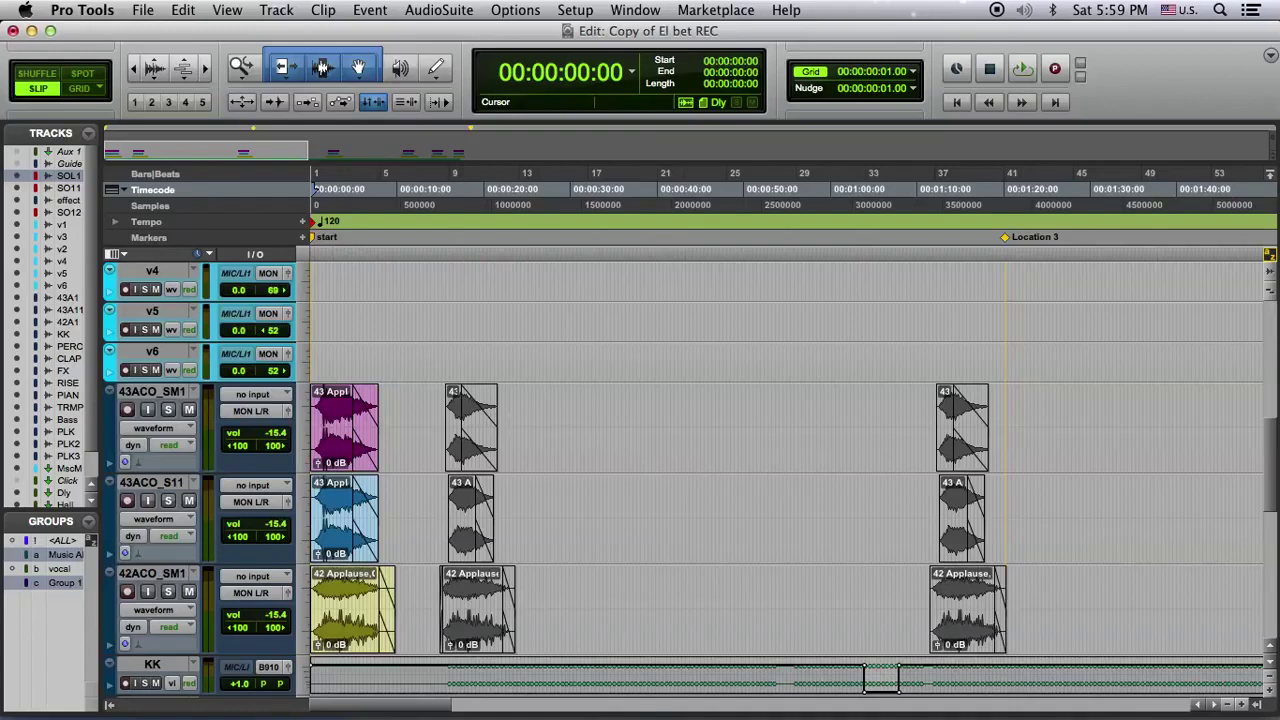
Play the unsoloed mix from the session start while reviewing the instrument tracks from KK down to PLK3.
key("space")
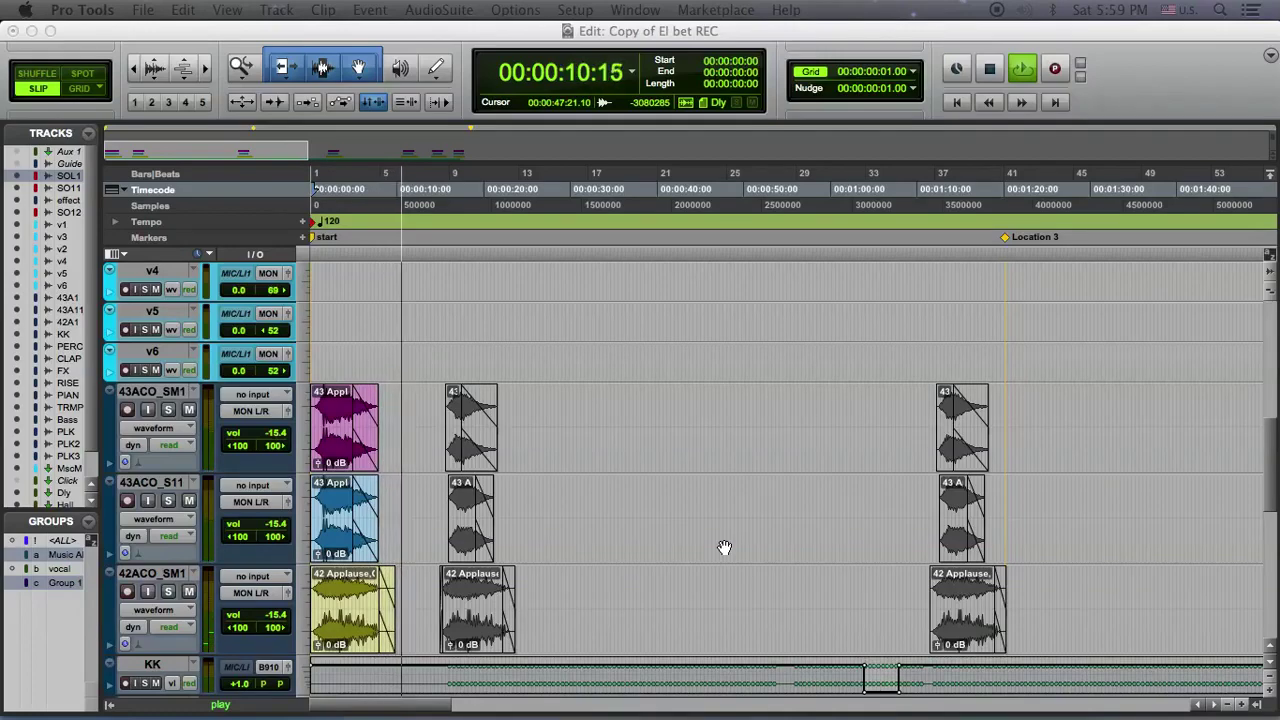
scroll(724, 547, "up", 4)
scroll(724, 547, "down", 12)
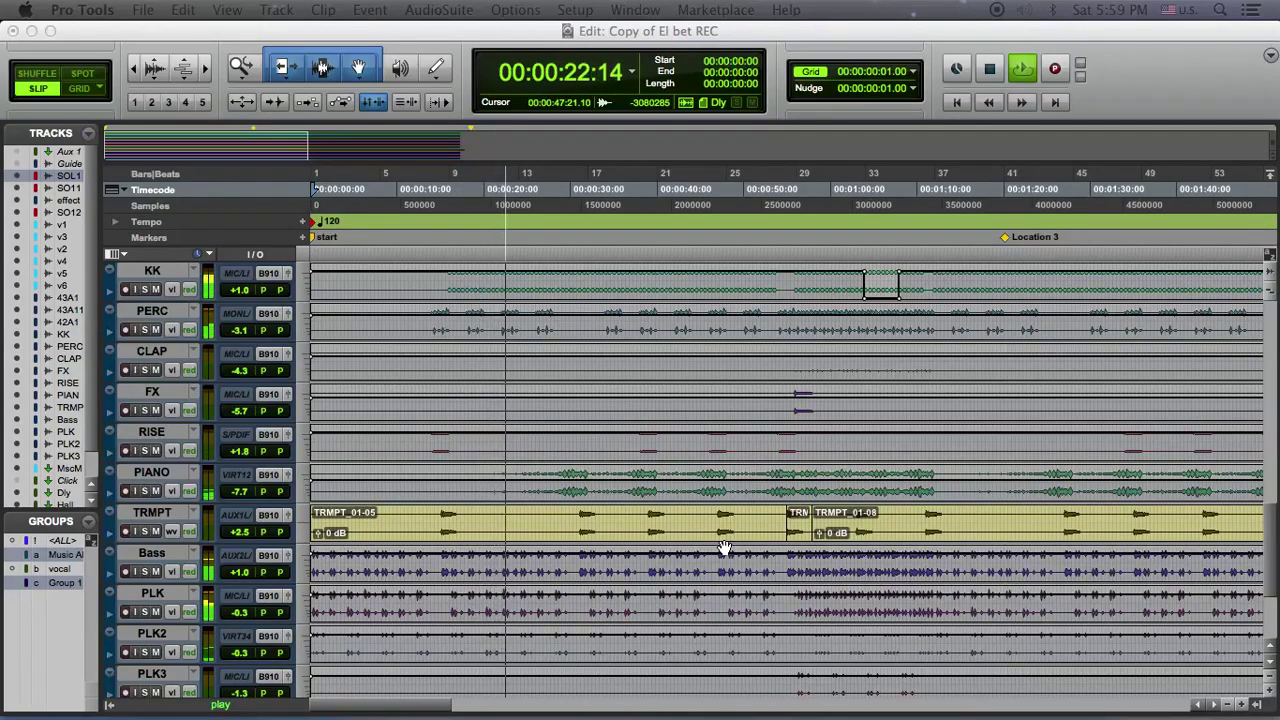
key("space")
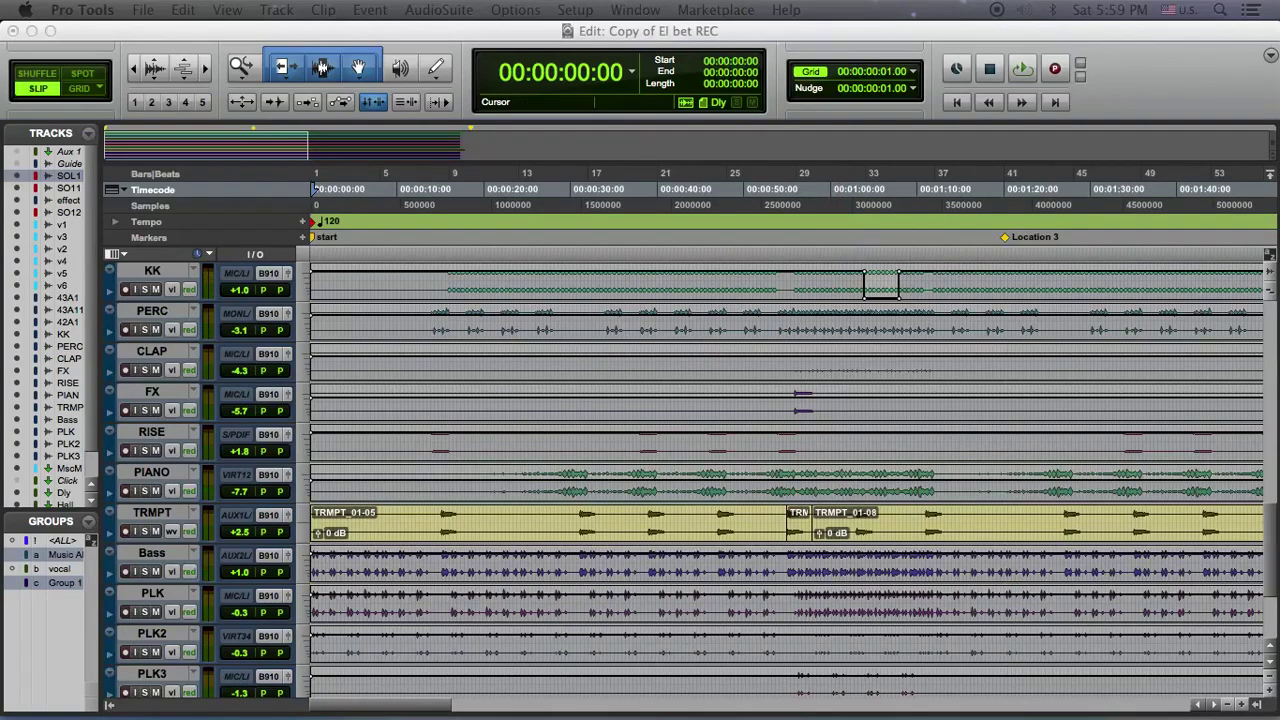
Open the Mix window and briefly solo the Group 1 applause tracks through 43AC1.
key("super+equal")
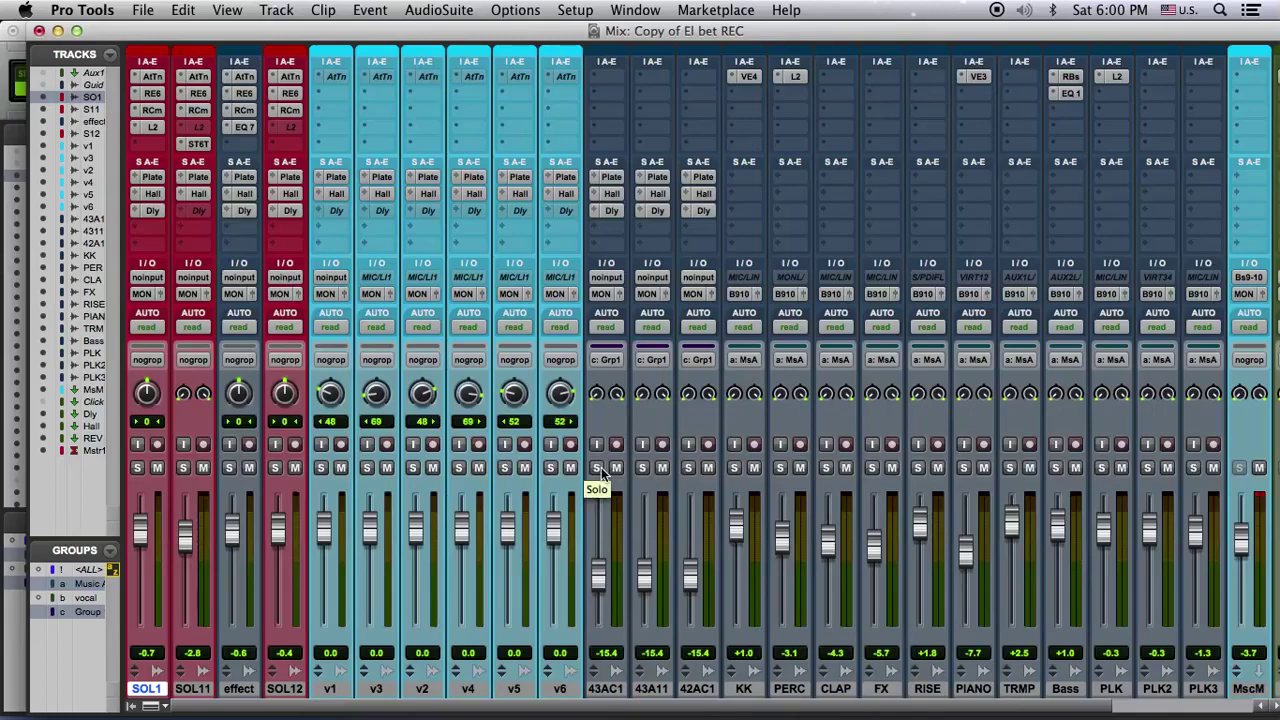
left_click(598, 468)
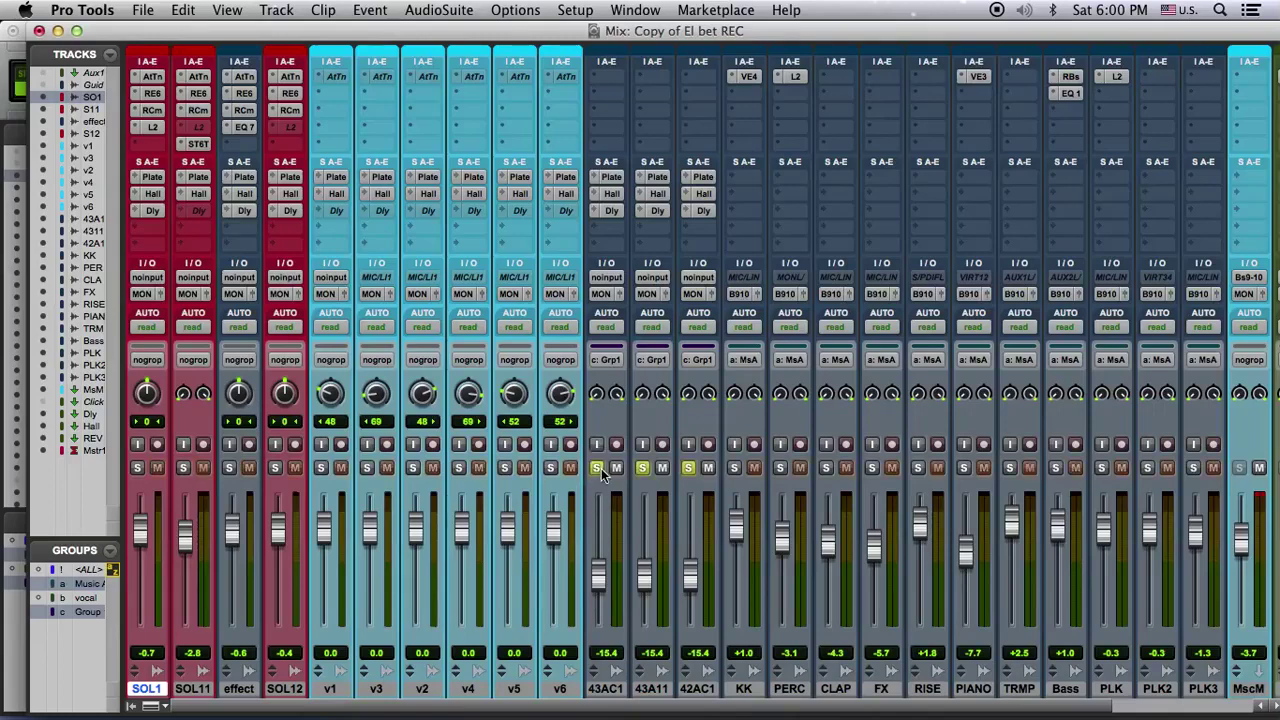
left_click(598, 468)
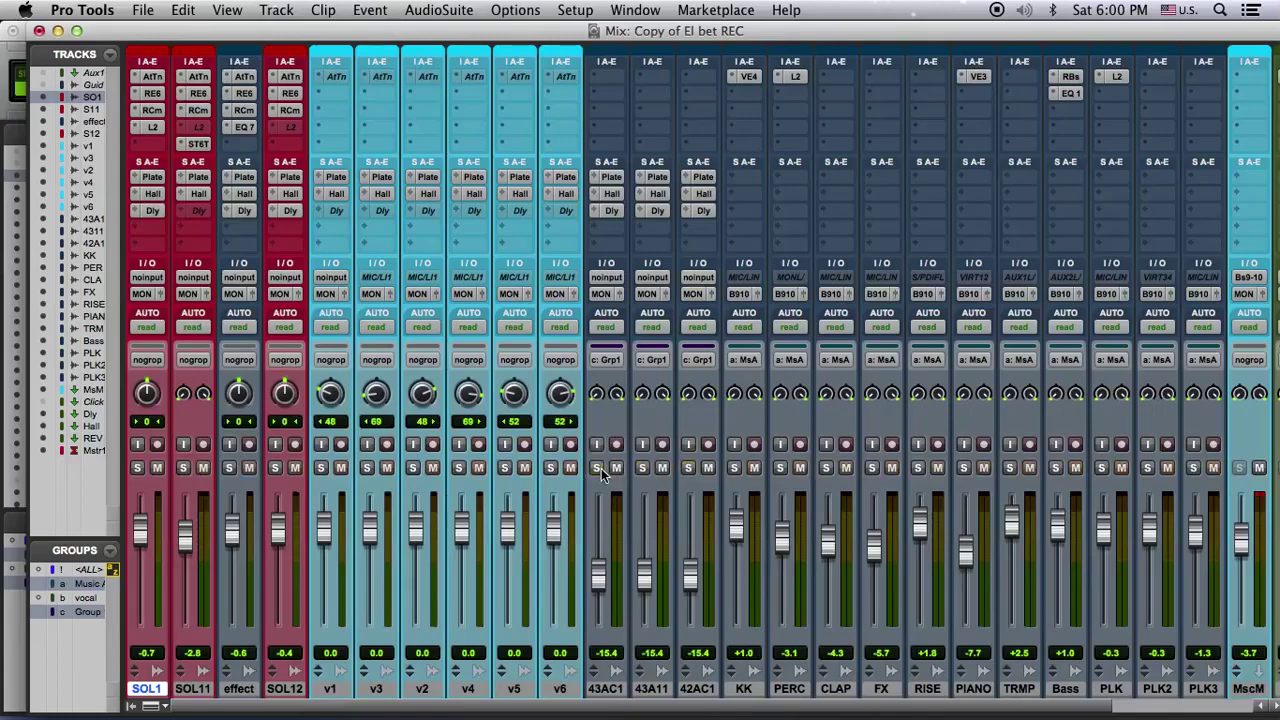
Solo the grouped music tracks through KK and deactivate both Group 1 and the Music group.
left_click(735, 468)
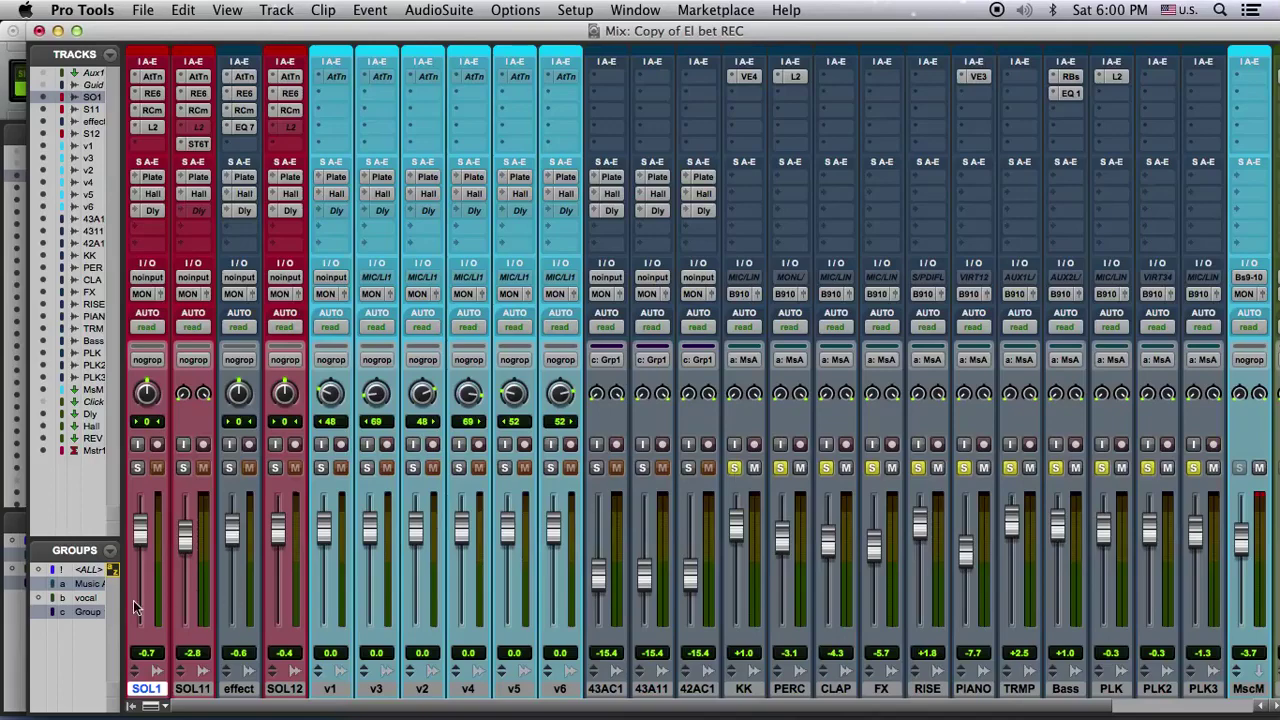
left_click(67, 613)
left_click(88, 584)
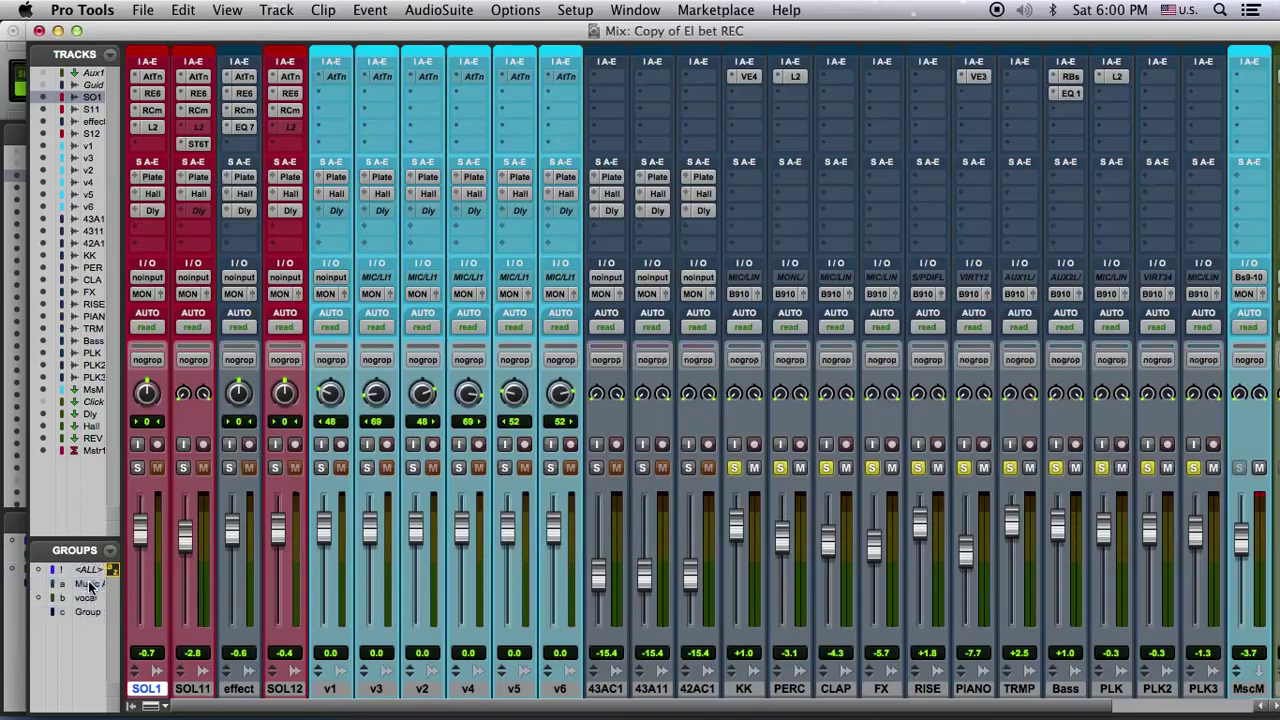
Reactivate the Music group to unsolo its tracks, and deactivate it again to solo KK alone.
left_click(90, 585)
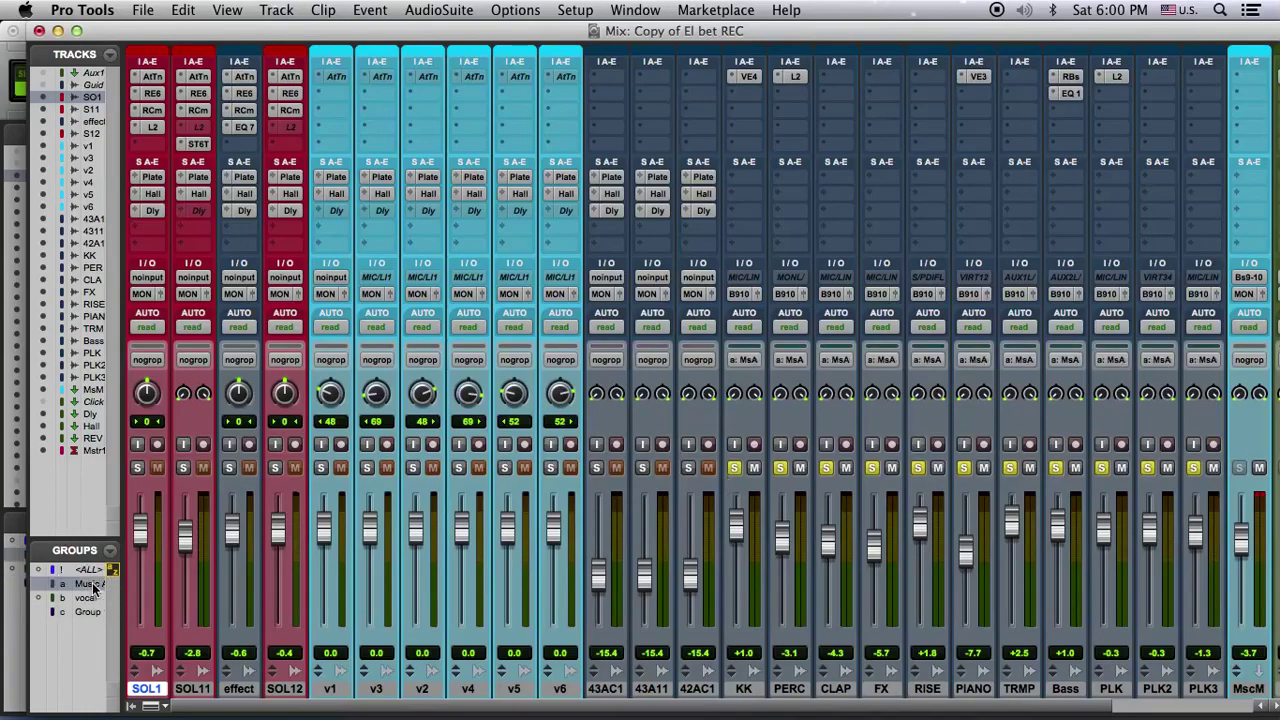
left_click(733, 470)
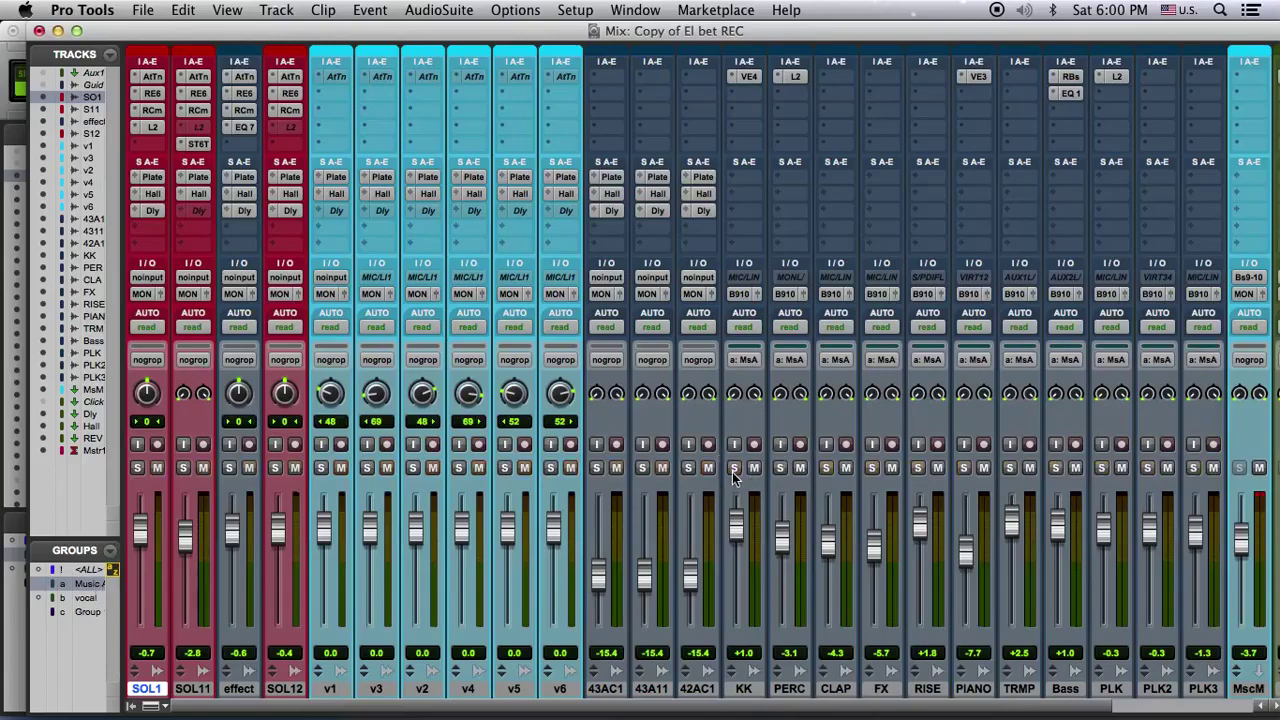
left_click(88, 588)
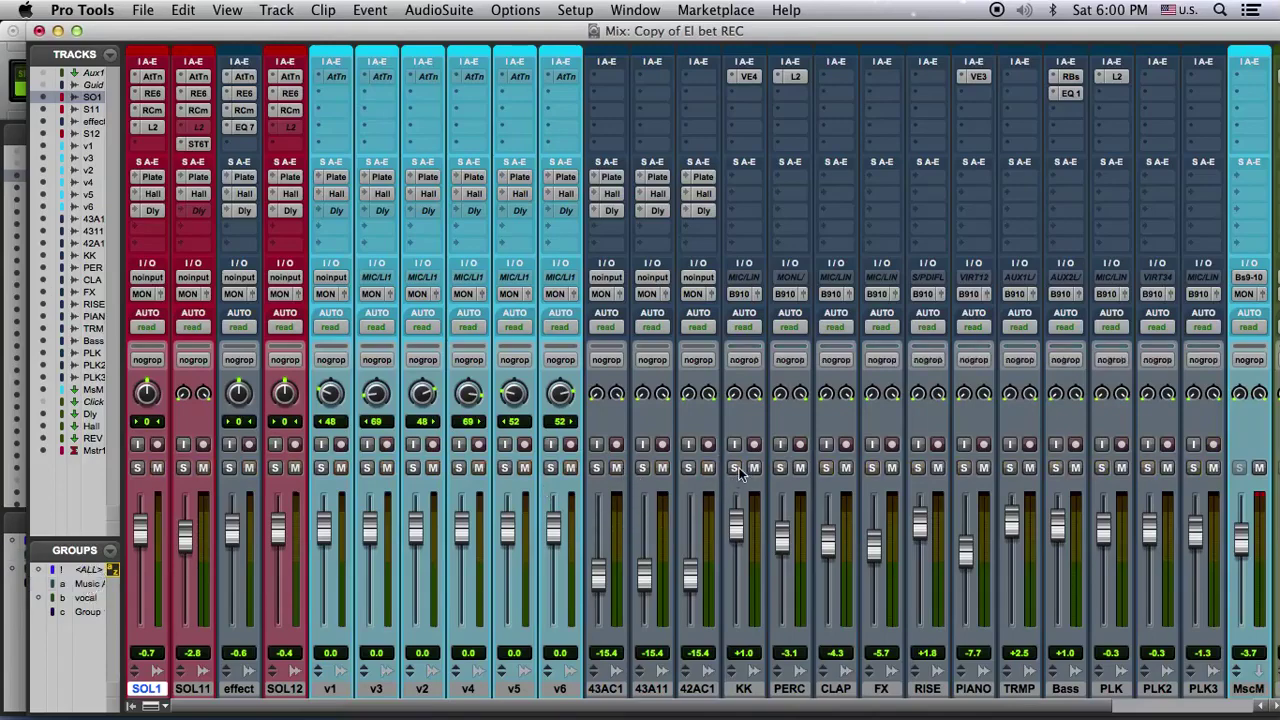
left_click(735, 469)
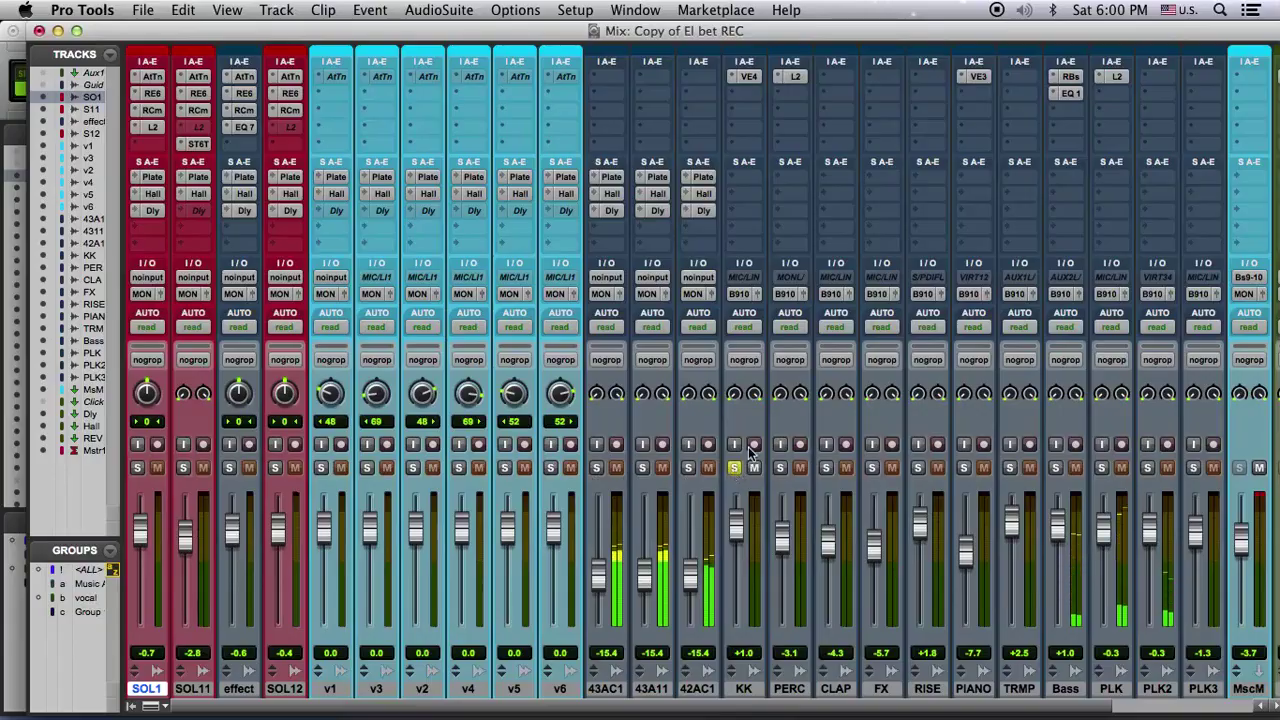
Solo PERC, PIANO, TRMP, Bass and PLK one after another alongside KK, ending with all solos cleared.
double_click(813, 36)
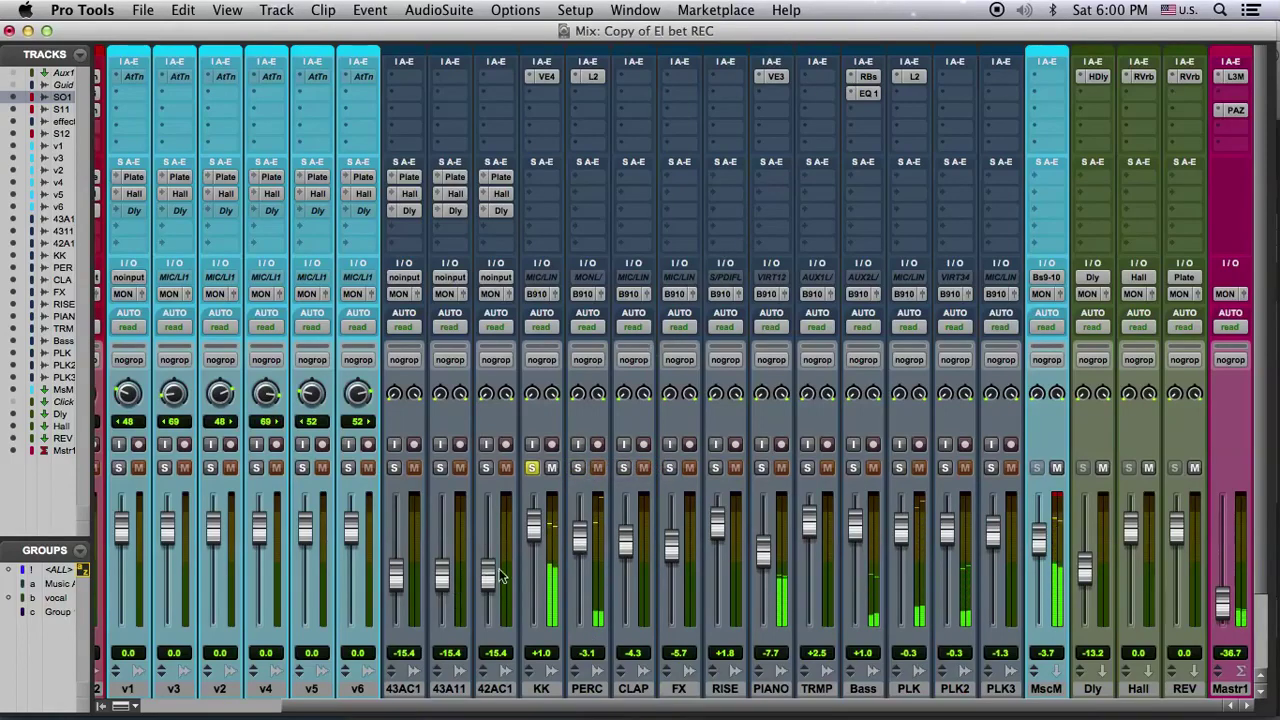
left_click(578, 468)
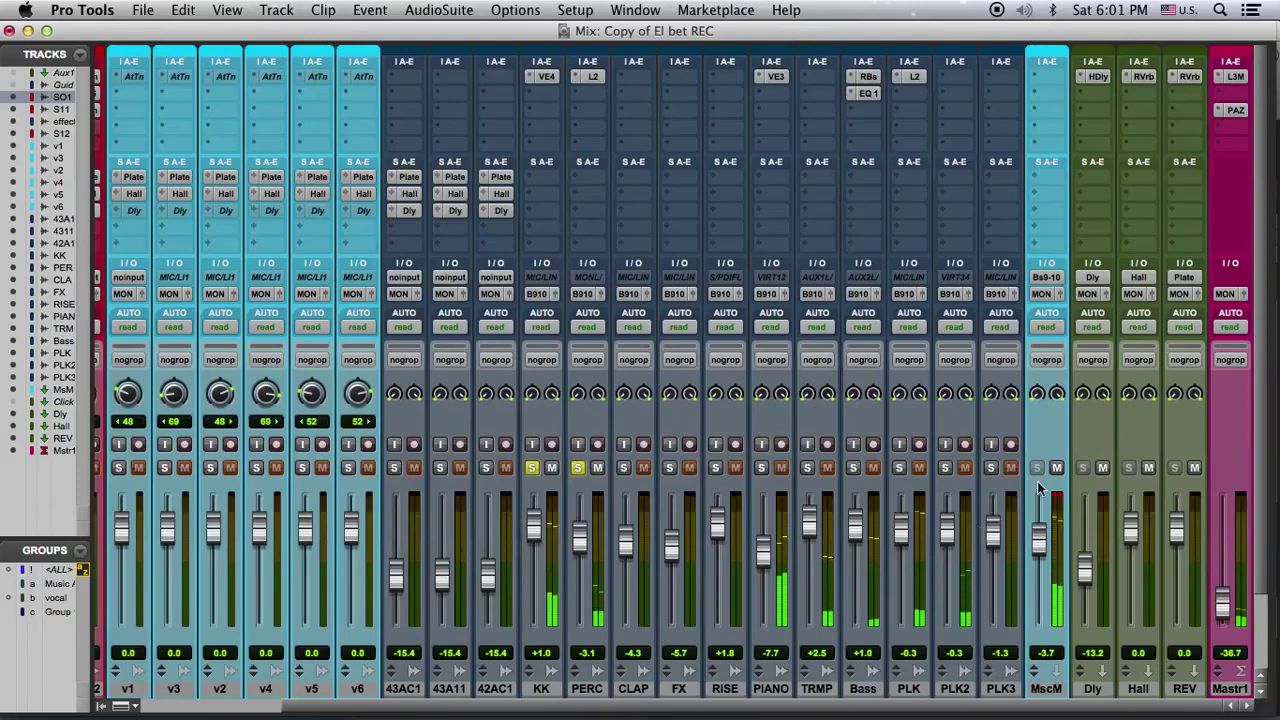
left_click(761, 470)
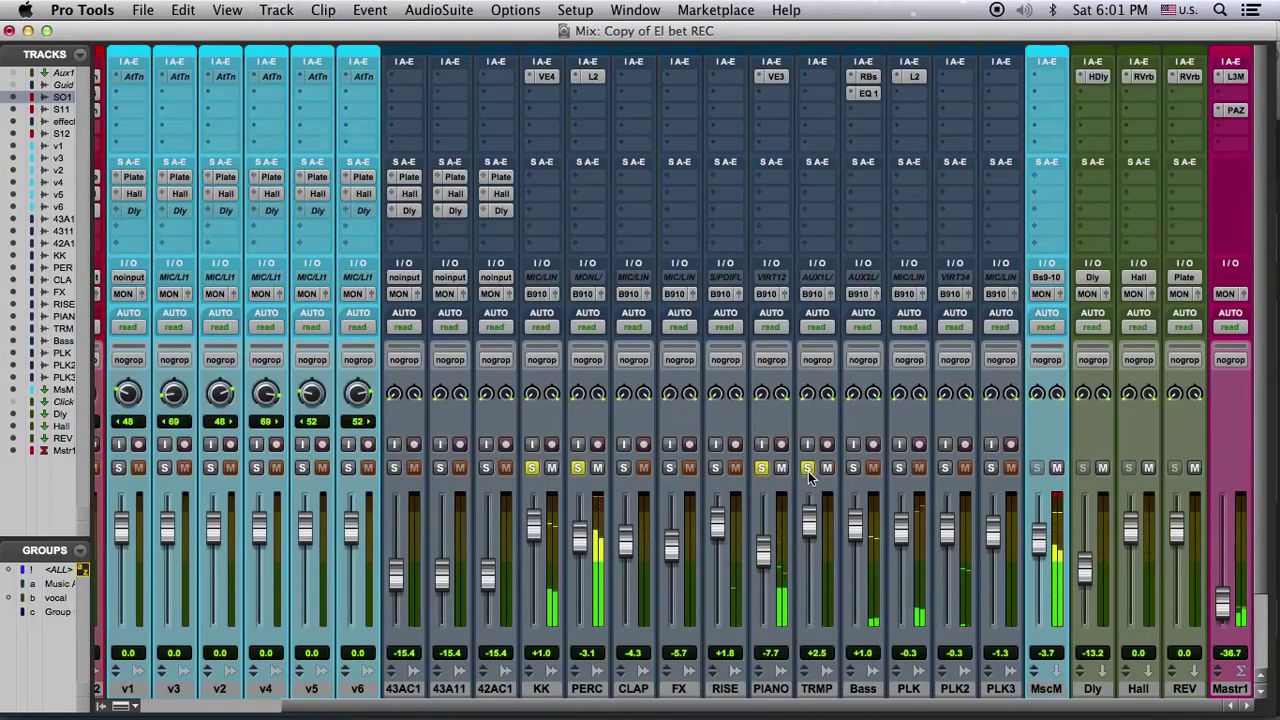
left_click(808, 468)
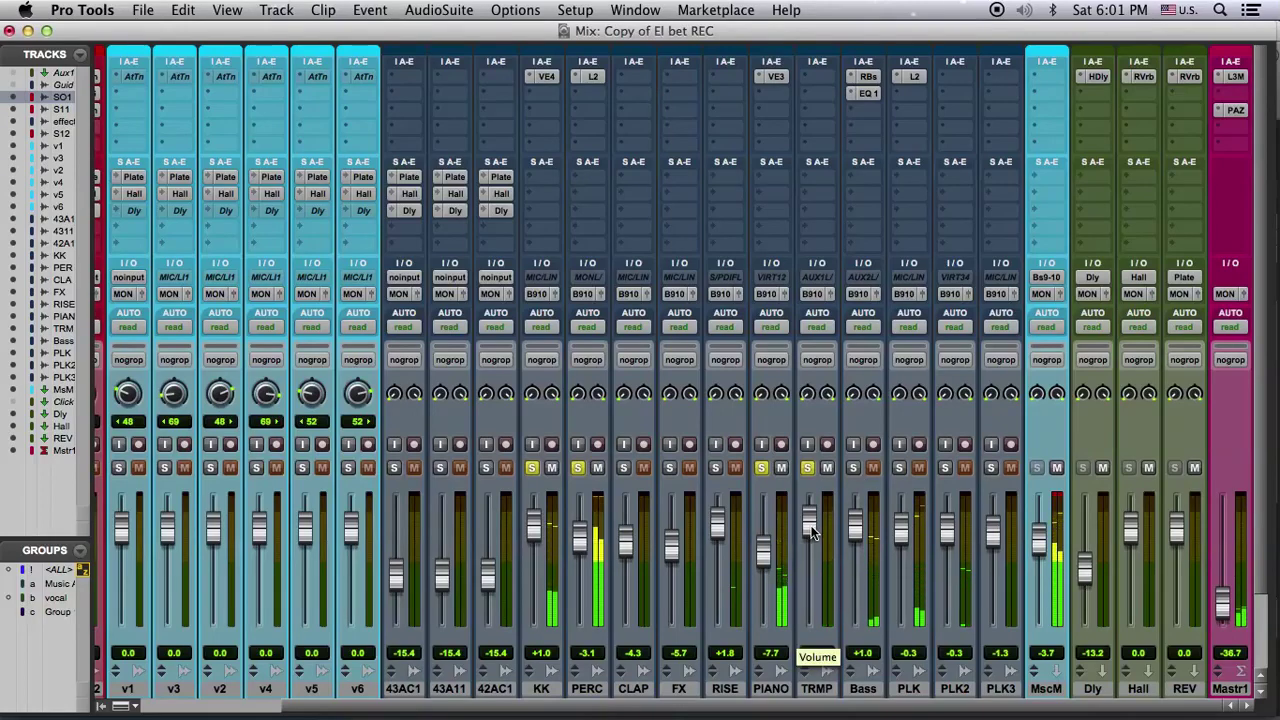
left_click(855, 469)
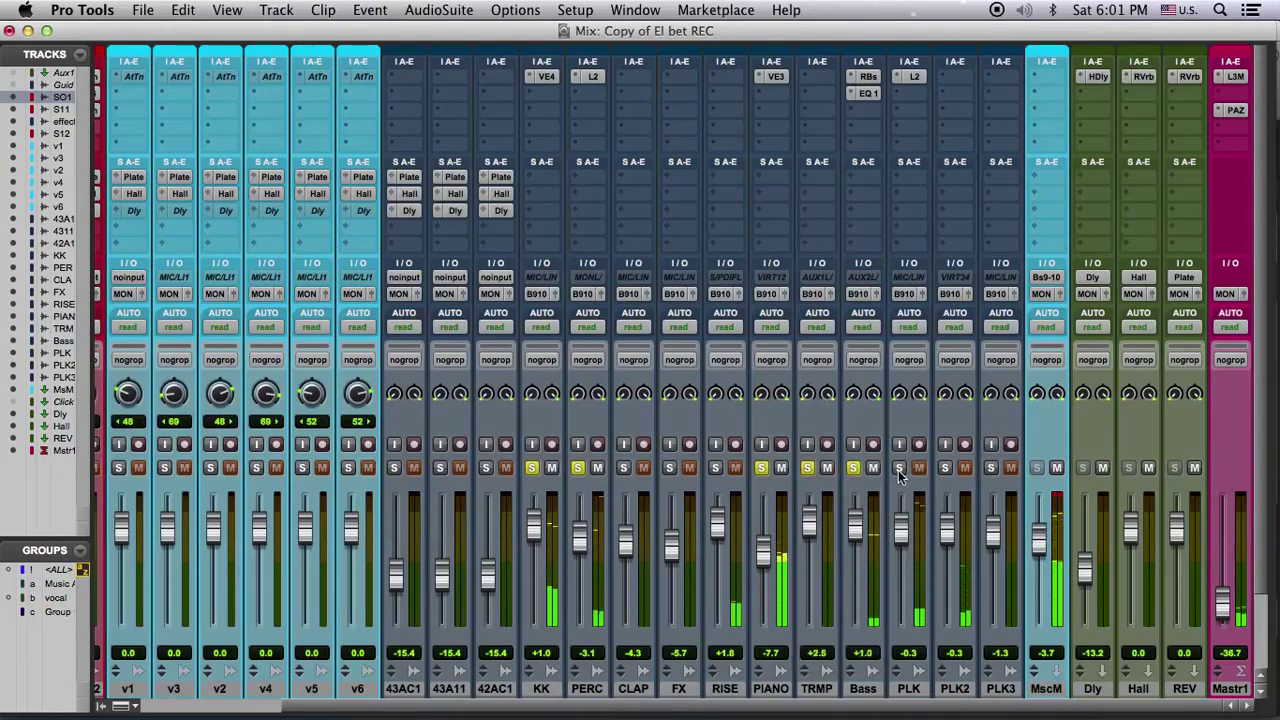
left_click(898, 469)
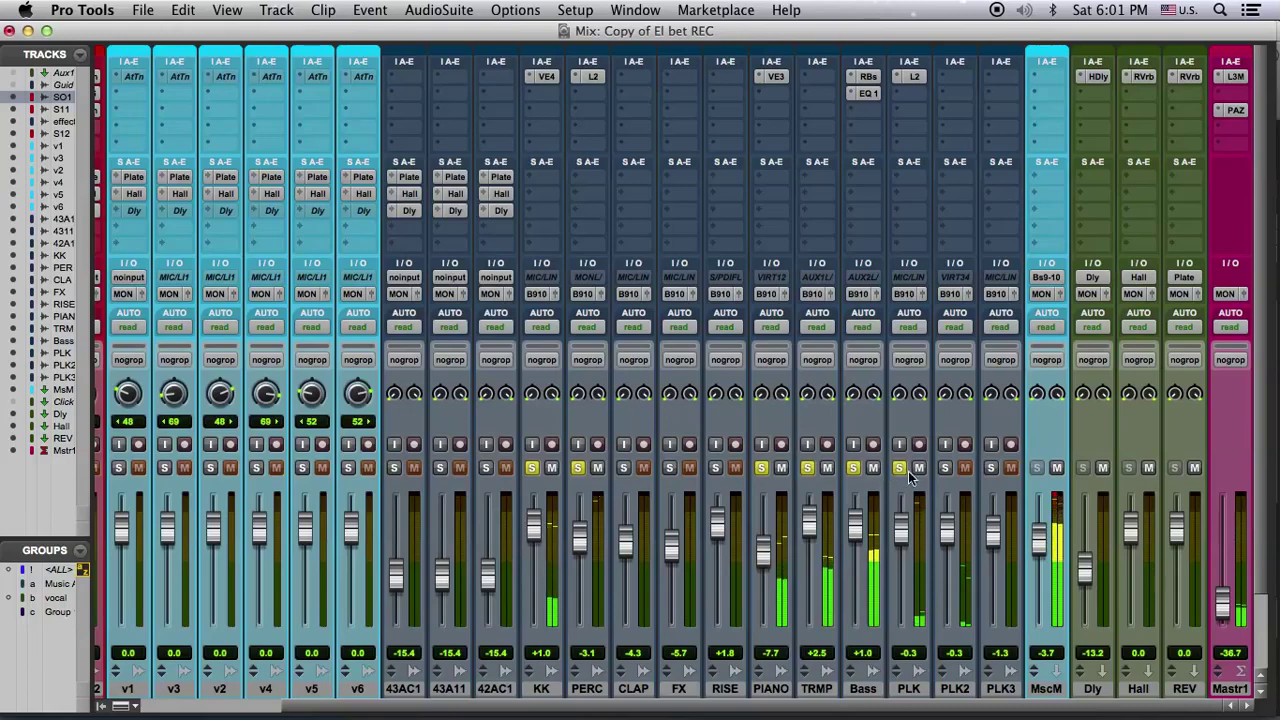
left_click(852, 468, "alt")
Select the Master 1 track and open its L3 MultiMaximizer, moving the plug-in window clear of the master strip.
mouse_move(870, 700)
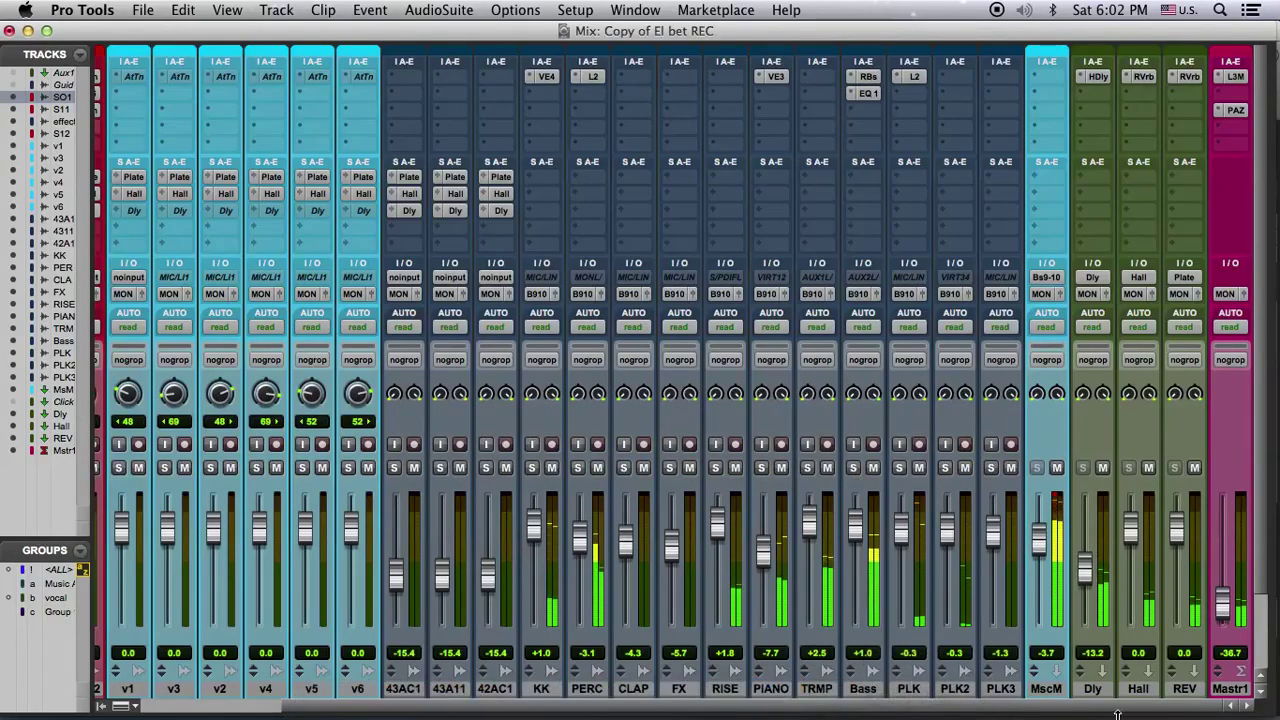
left_click(1230, 689)
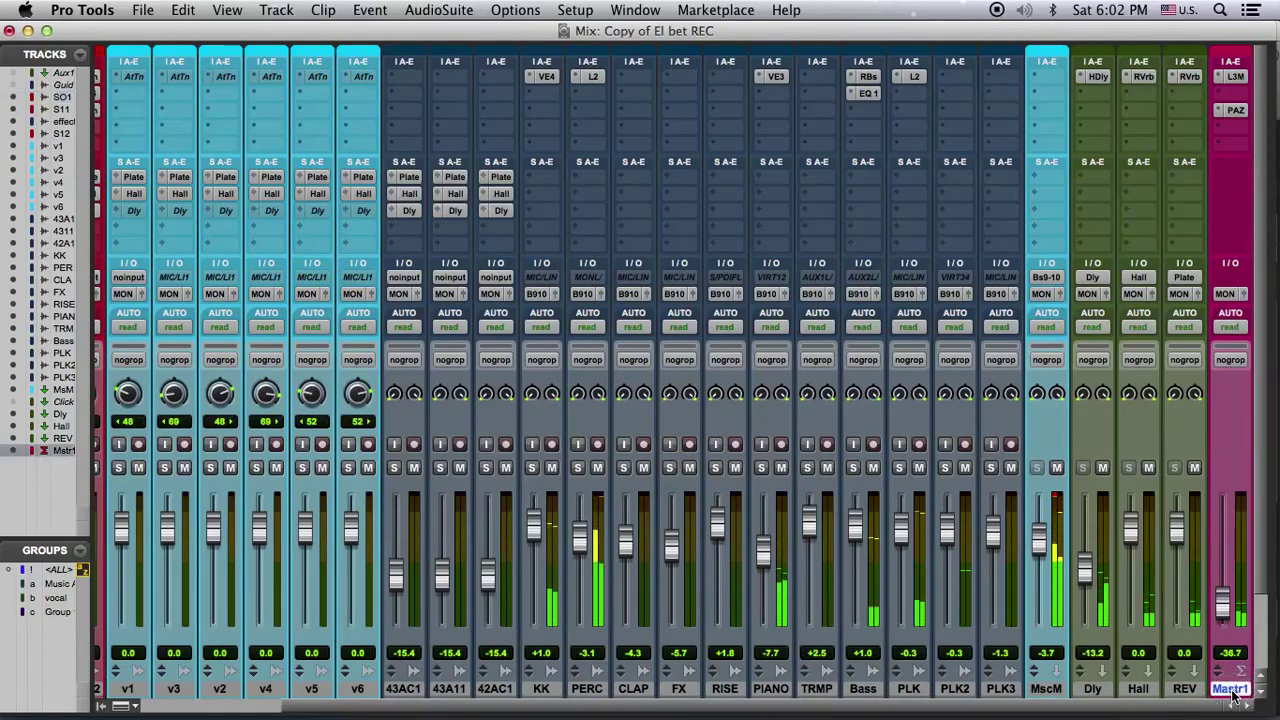
left_click(1234, 77)
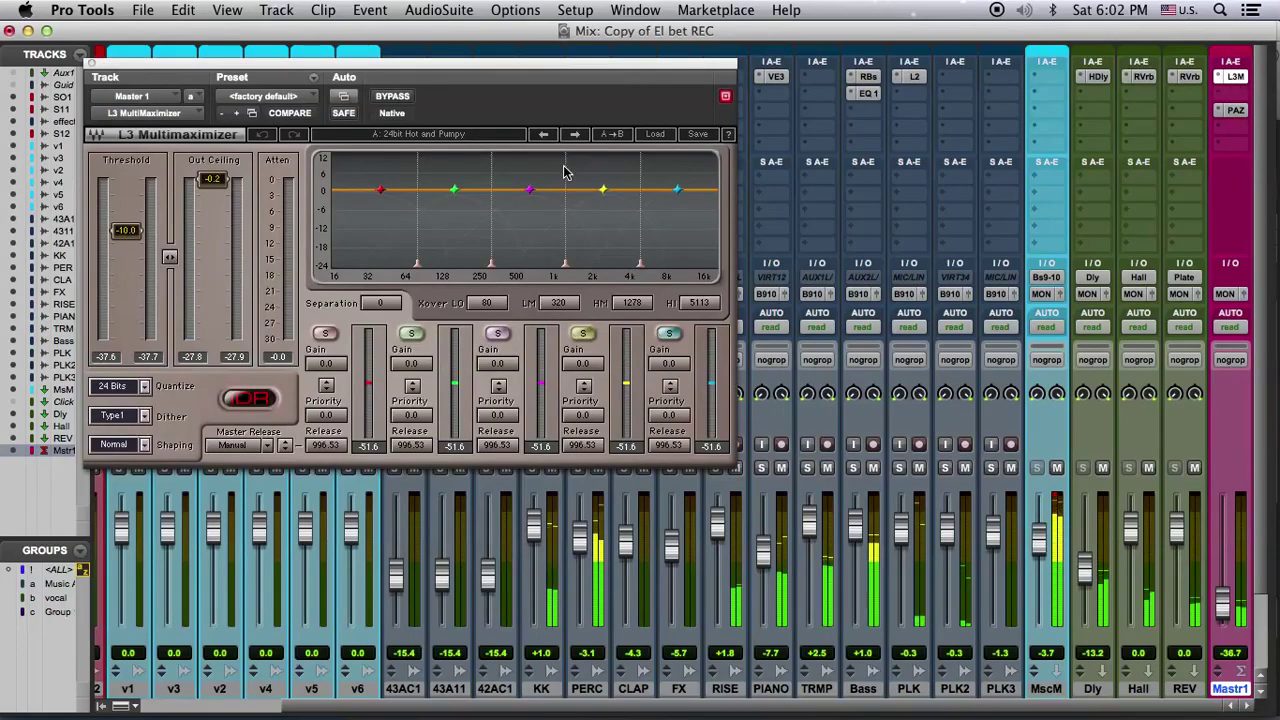
left_click_drag(518, 74, 805, 90)
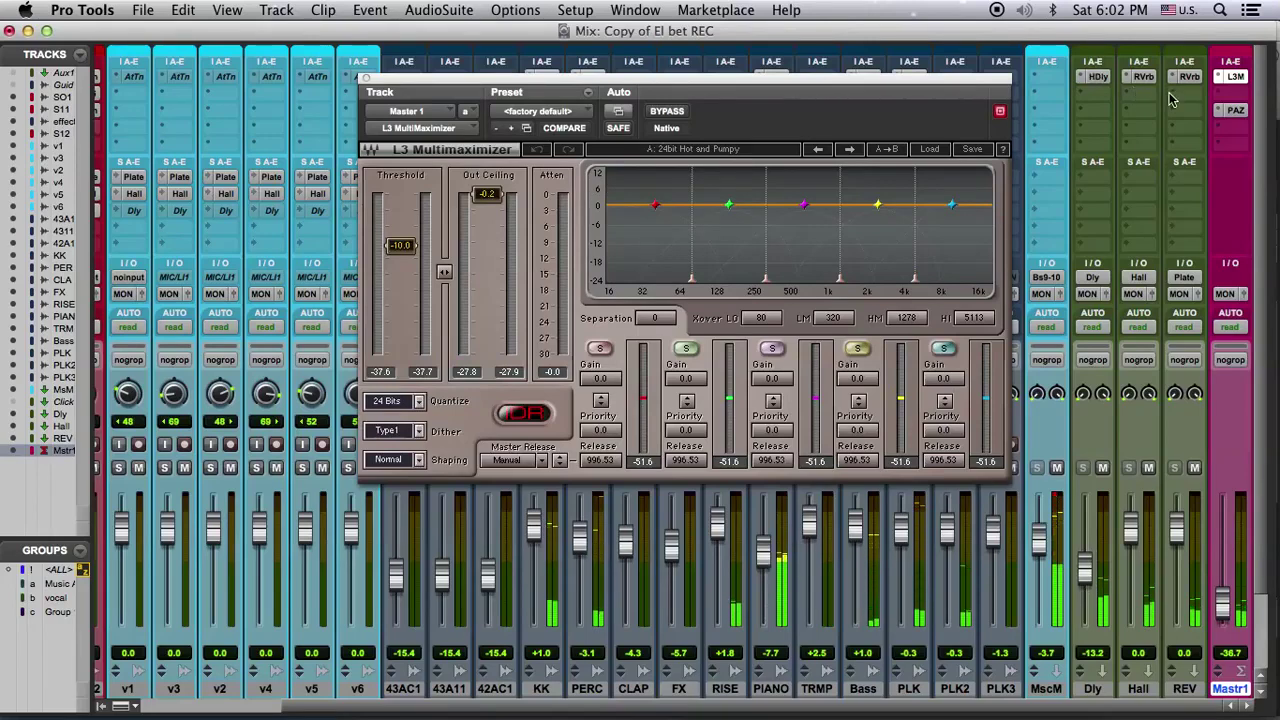
Find L3 MultiMaximizer (stereo) among the multichannel Dynamics plug-ins for Master 1's first insert and reselect it.
left_click(1213, 82)
mouse_move(1218, 84)
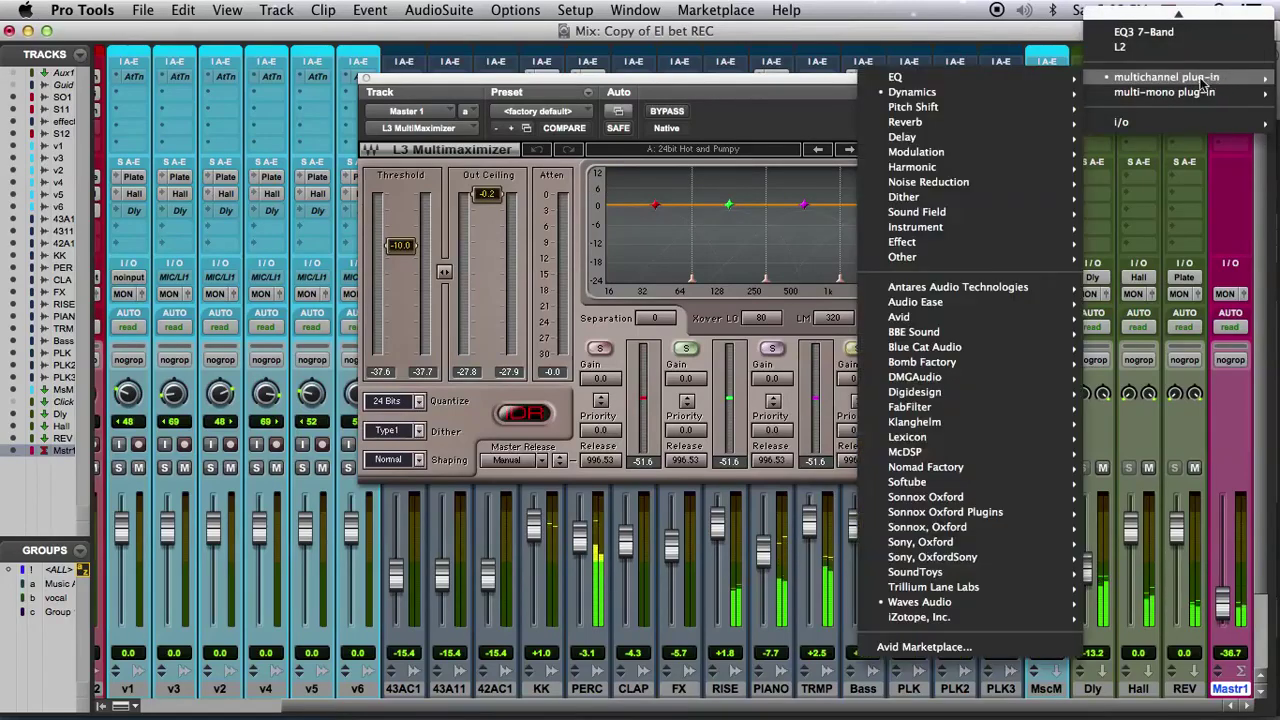
mouse_move(998, 92)
mouse_move(718, 705)
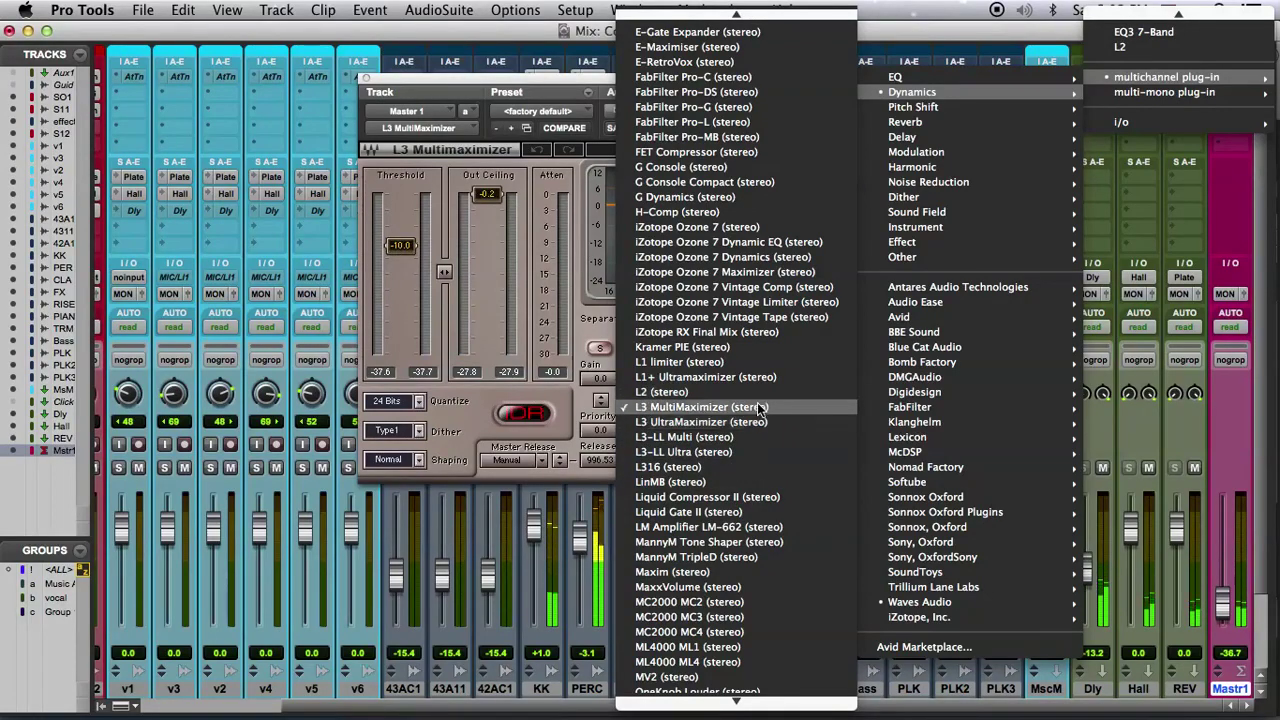
left_click(760, 408)
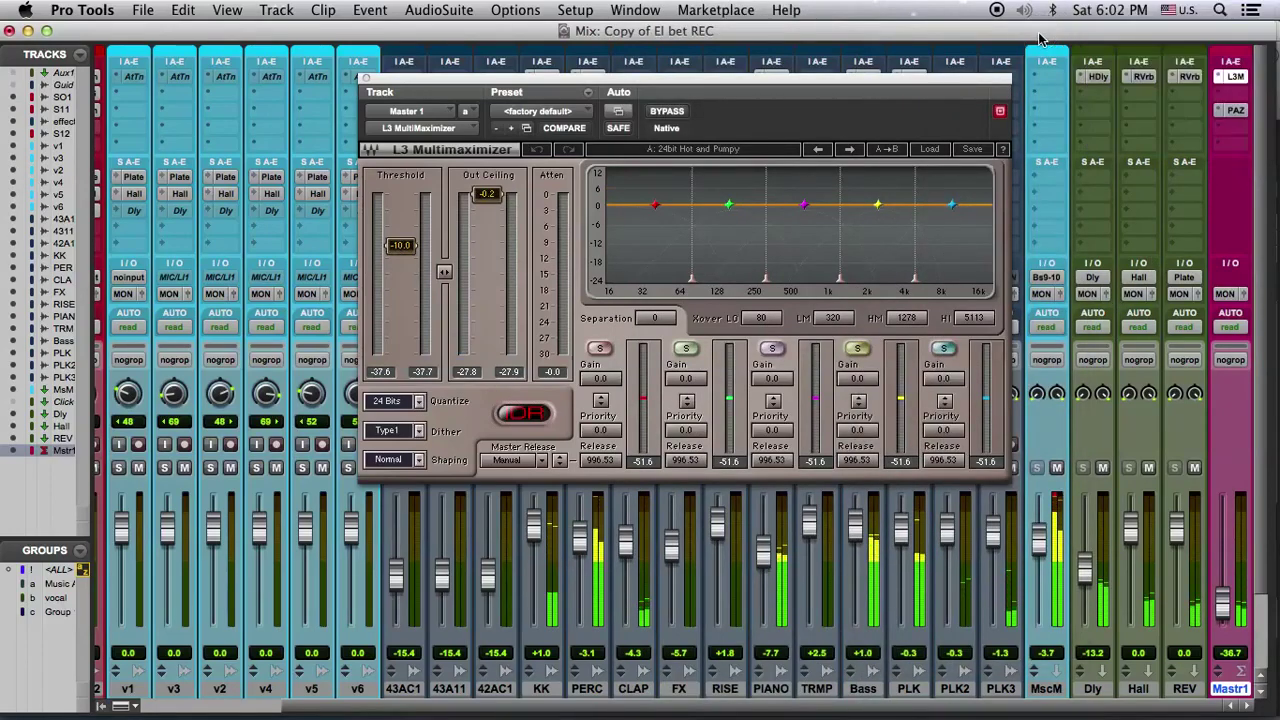
Open the PAZ Analyzer on Master 1 to examine the spectrum and stereo image, and stop playback.
left_click(1235, 110)
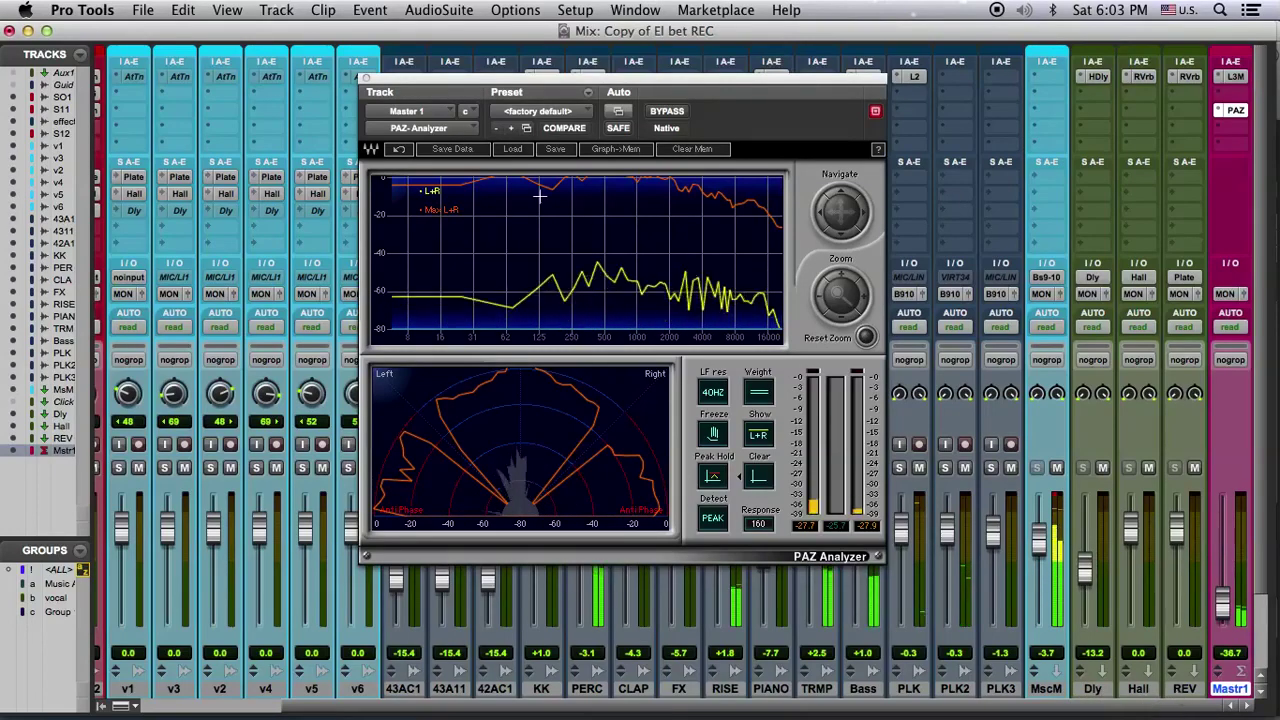
key("space")
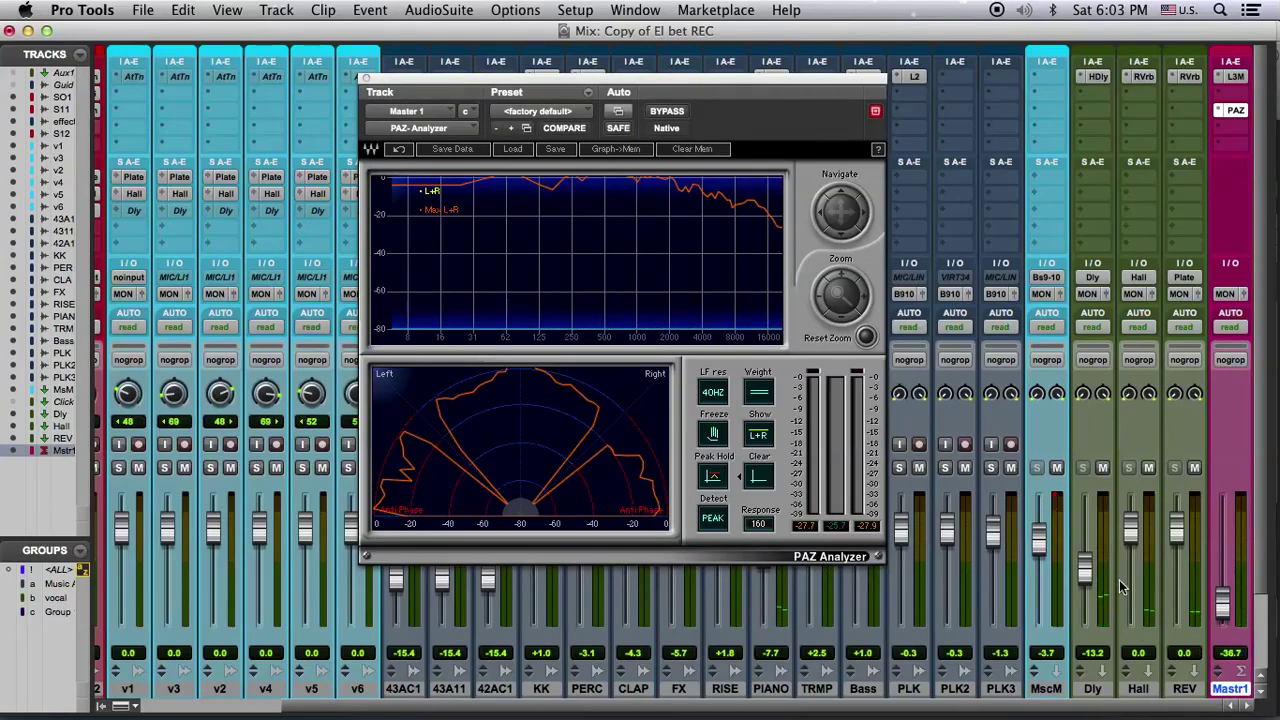
Select the REV, Hall and Dly effect return tracks in turn.
left_click(1189, 694)
left_click(1140, 692)
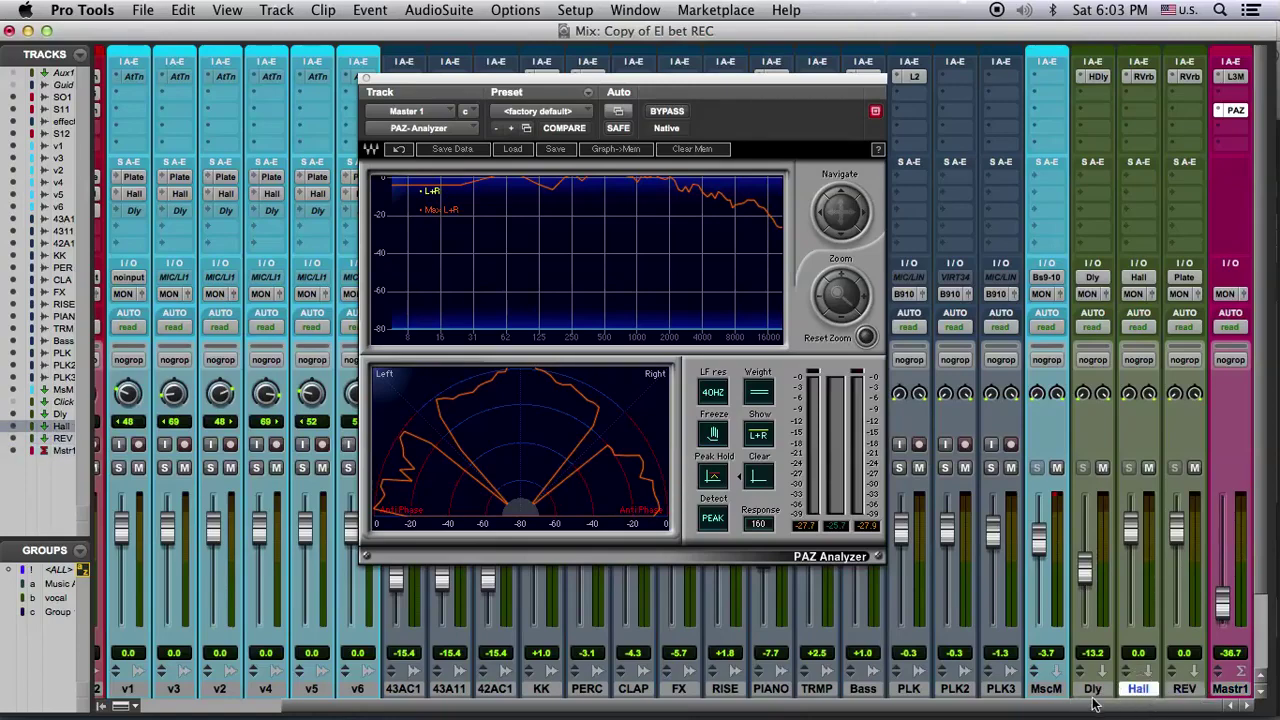
left_click(1092, 692)
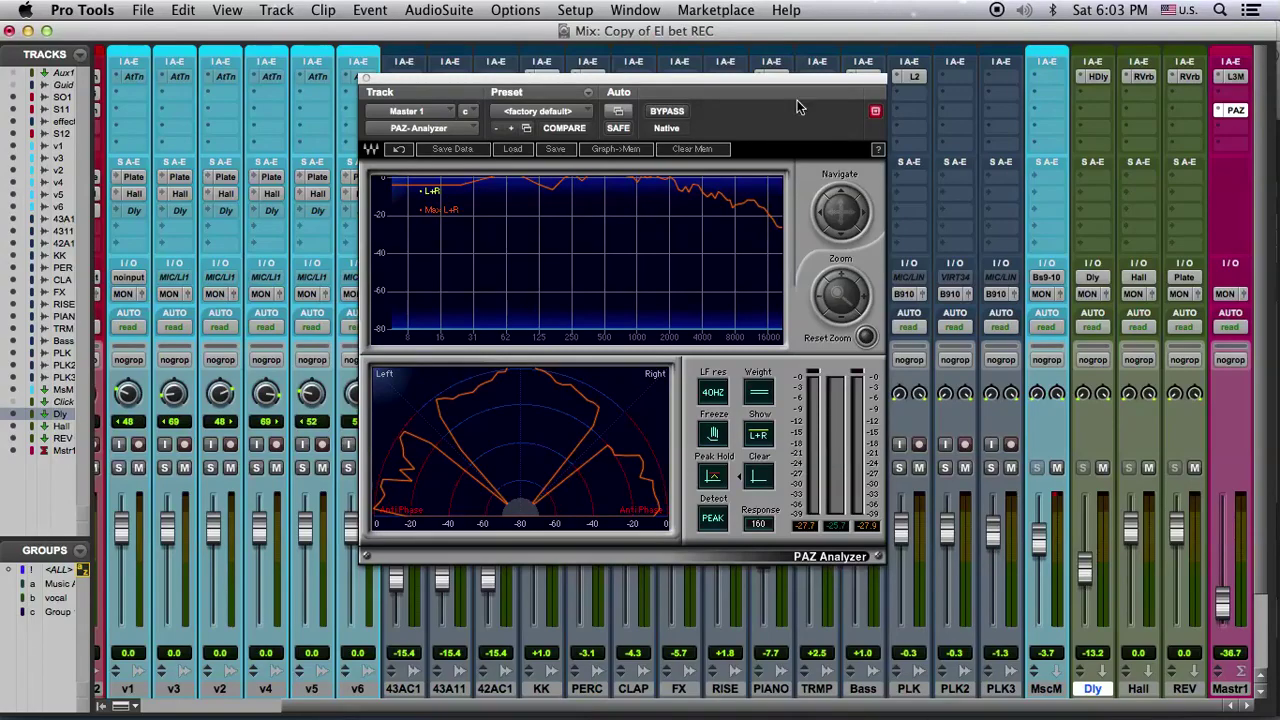
Return to the Edit window and play the effect track's first clips from 00:00:49:29.
key("ctrl+alt+super+w")
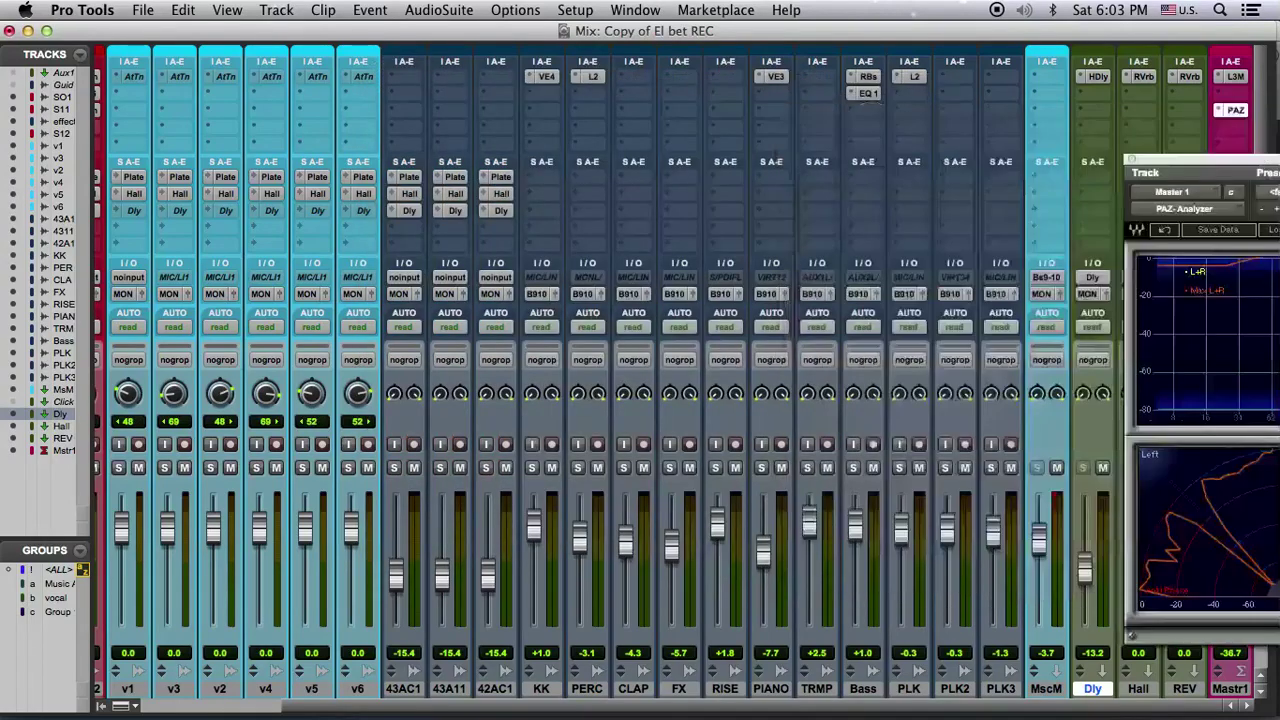
left_click_drag(108, 36, 1279, 30)
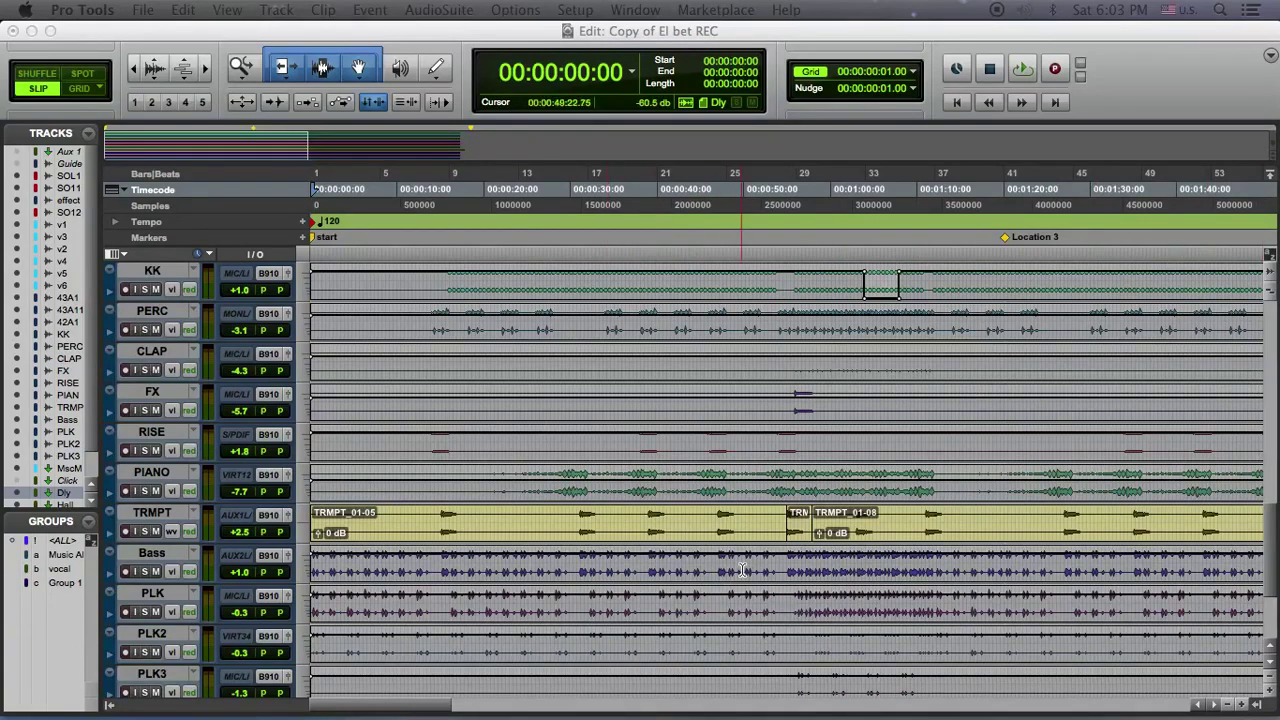
scroll(723, 589, "up", 6)
scroll(723, 589, "up", 5)
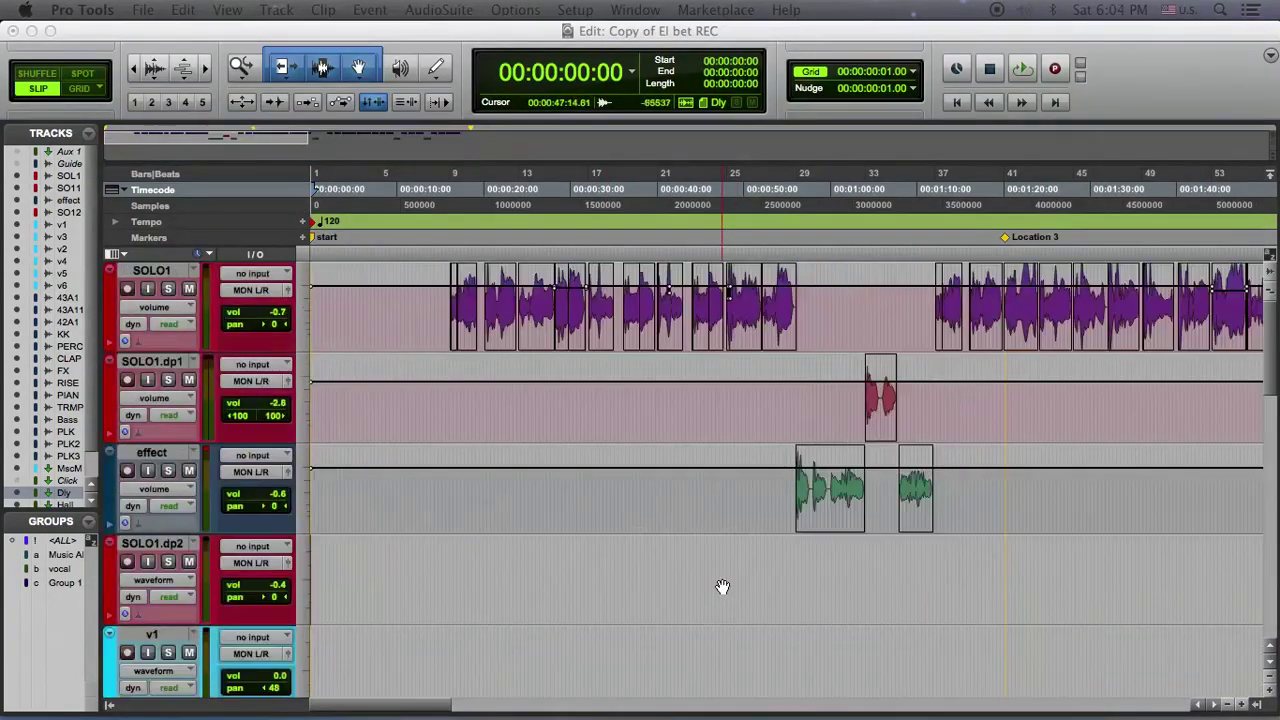
left_click(743, 488)
key("space")
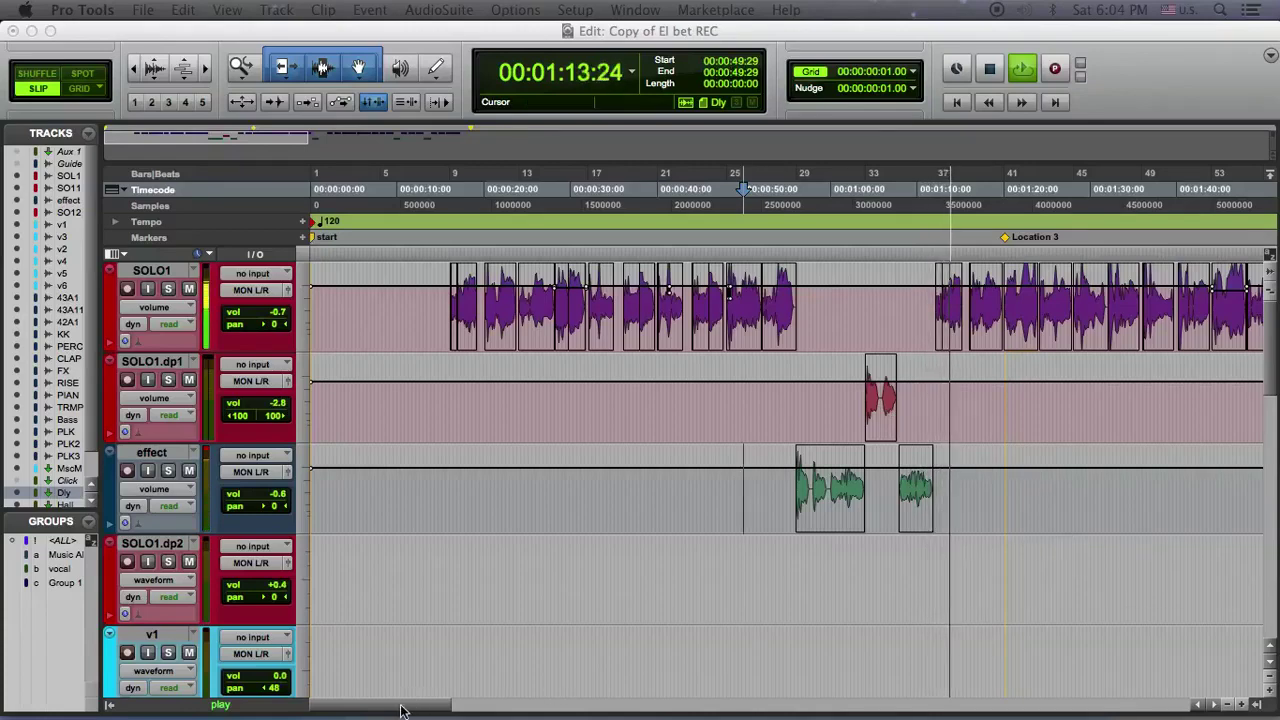
Play the effect clip near bar 57 from 00:01:49:07, and stop playback.
left_click_drag(400, 705, 508, 706)
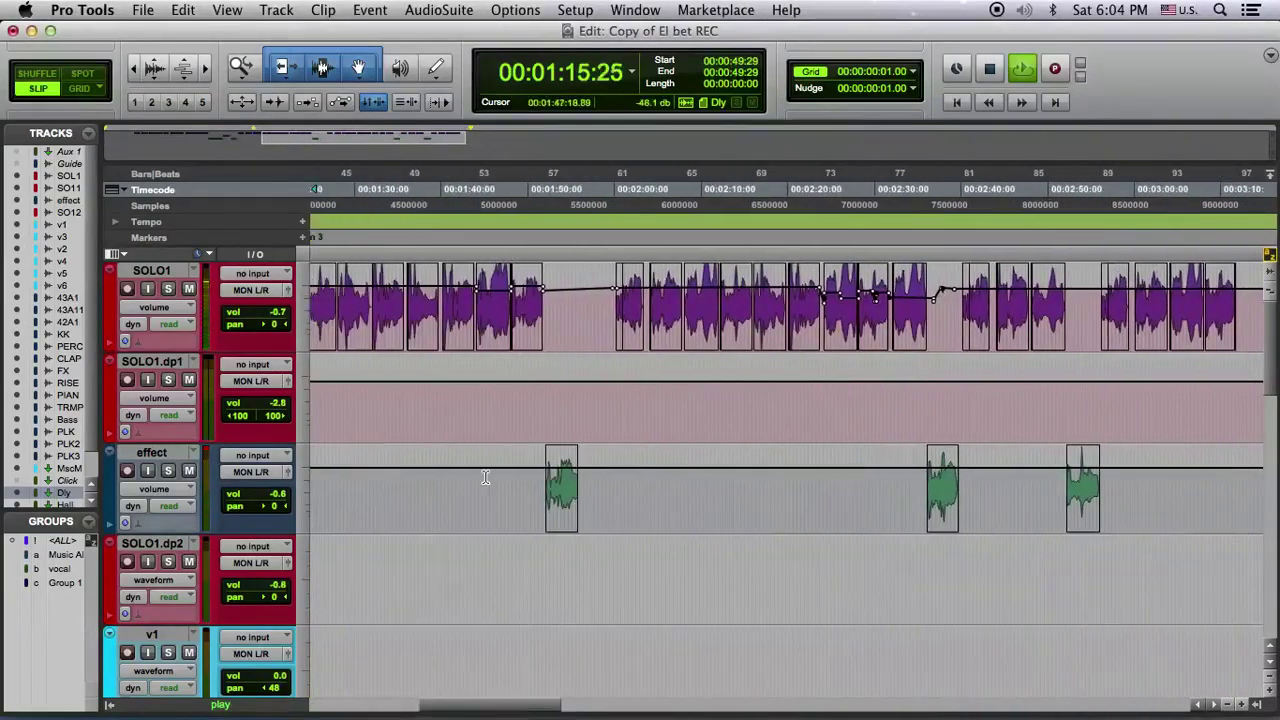
key("space")
left_click(519, 489)
key("space")
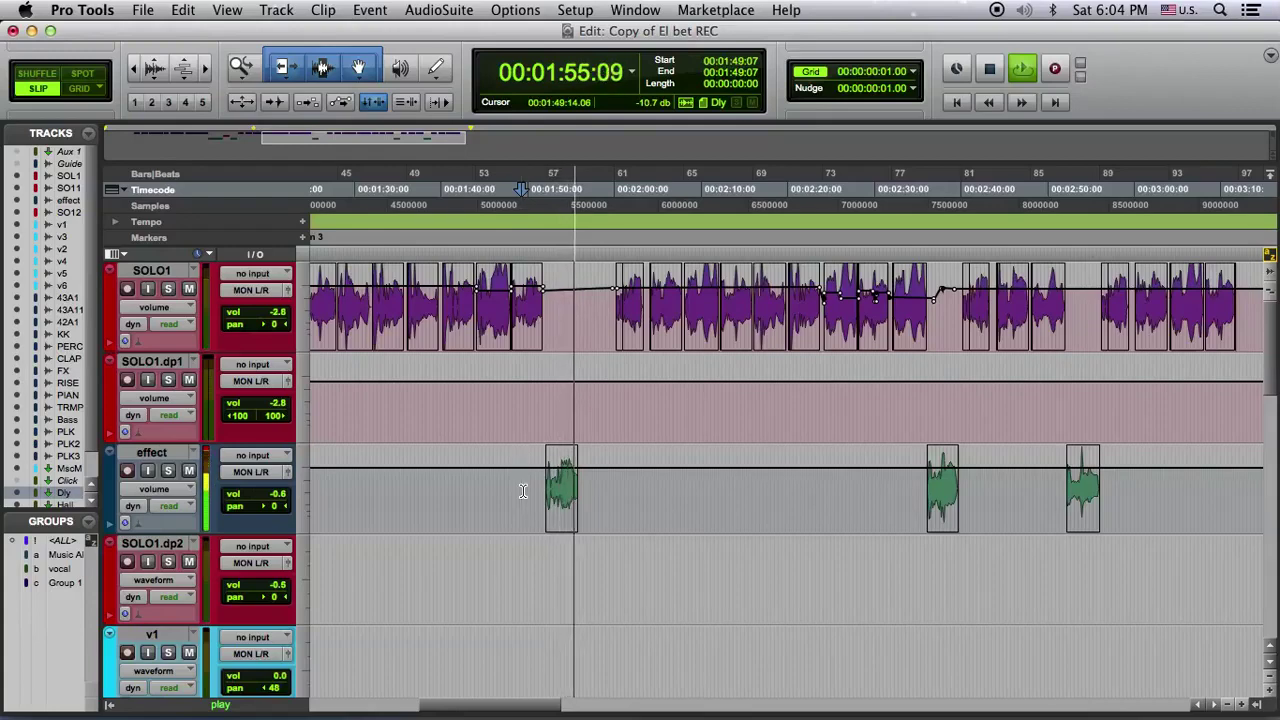
key("space")
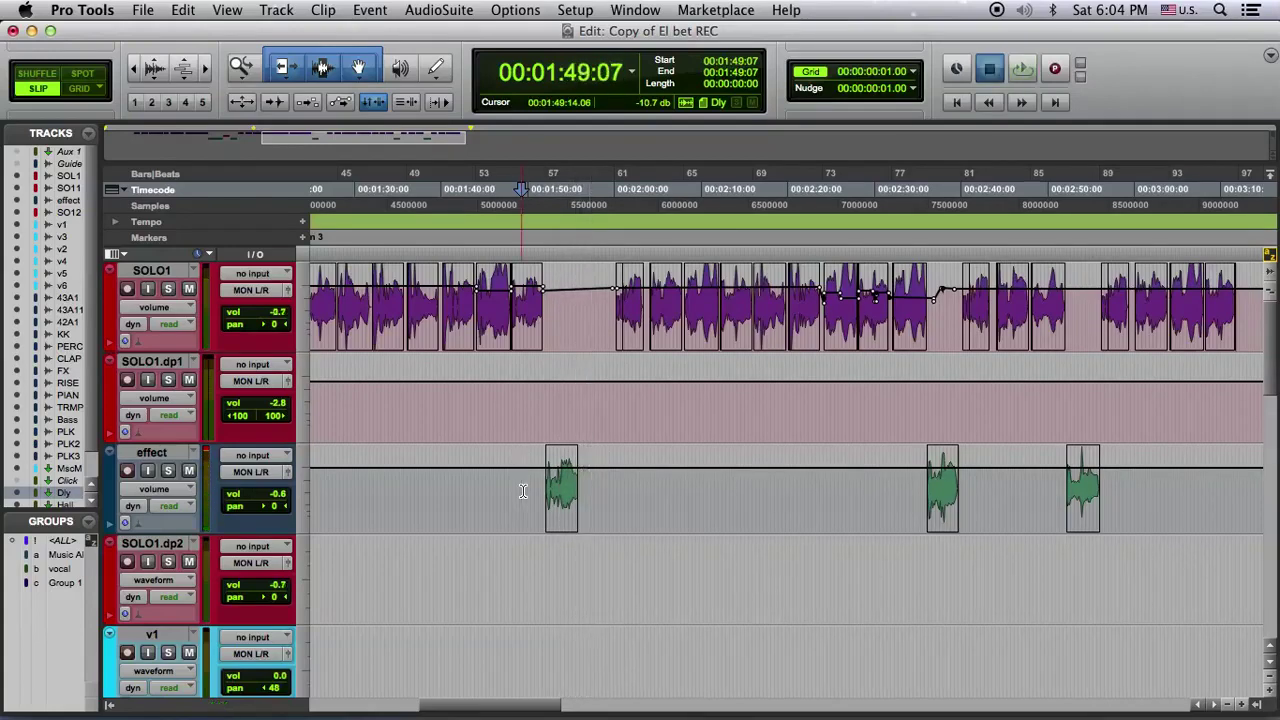
Select the SOLO1 clips from 00:01:11:11 to 00:01:53:17, and briefly play the mix from 00:01:40:27.
left_click_drag(555, 323, 355, 335)
left_click_drag(459, 335, 486, 341)
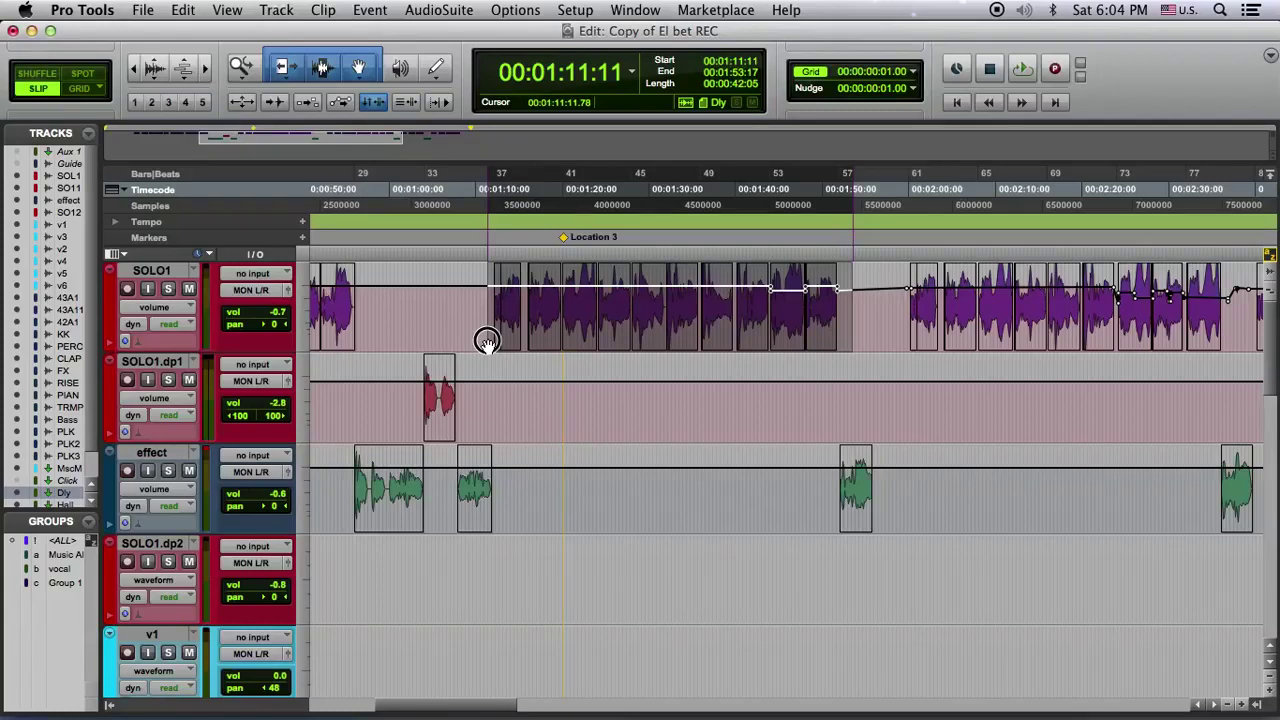
left_click(745, 382)
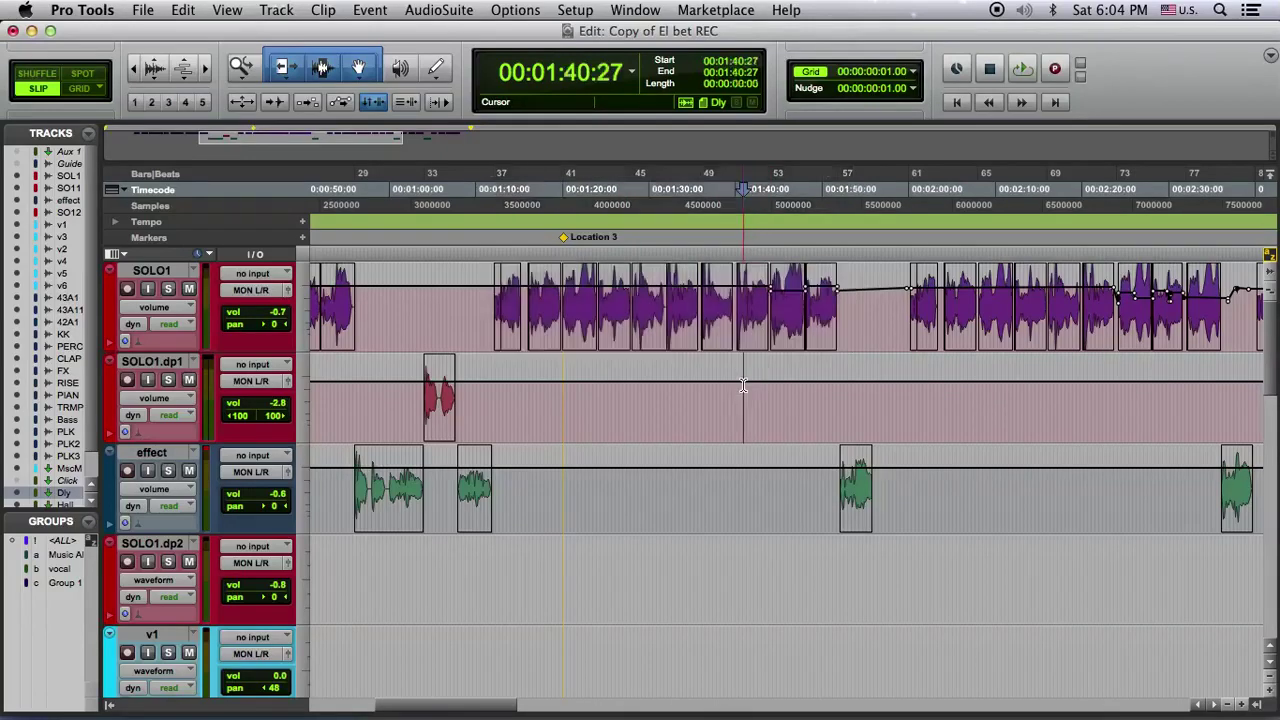
key("space")
key("space")
key("space")
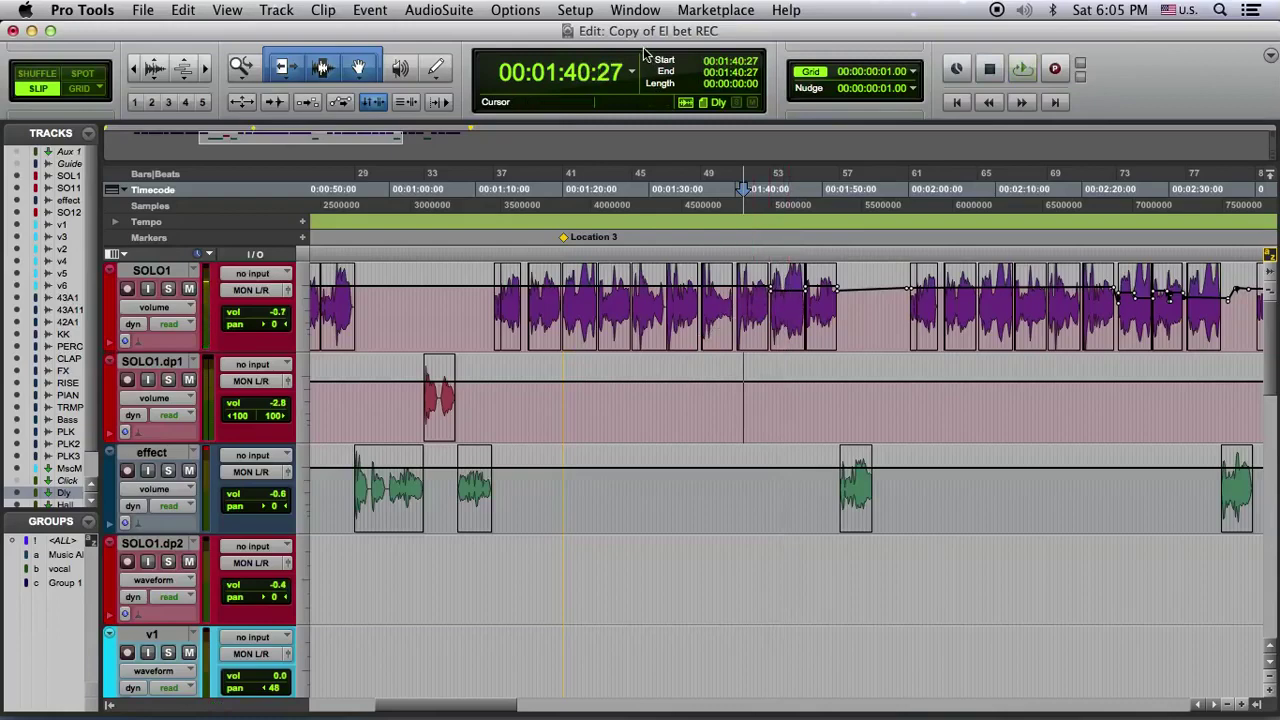
Set the Playback Engine's H/W Buffer Size to 1024 Samples and test playback from 00:01:40:27.
left_click(575, 10)
left_click(596, 51)
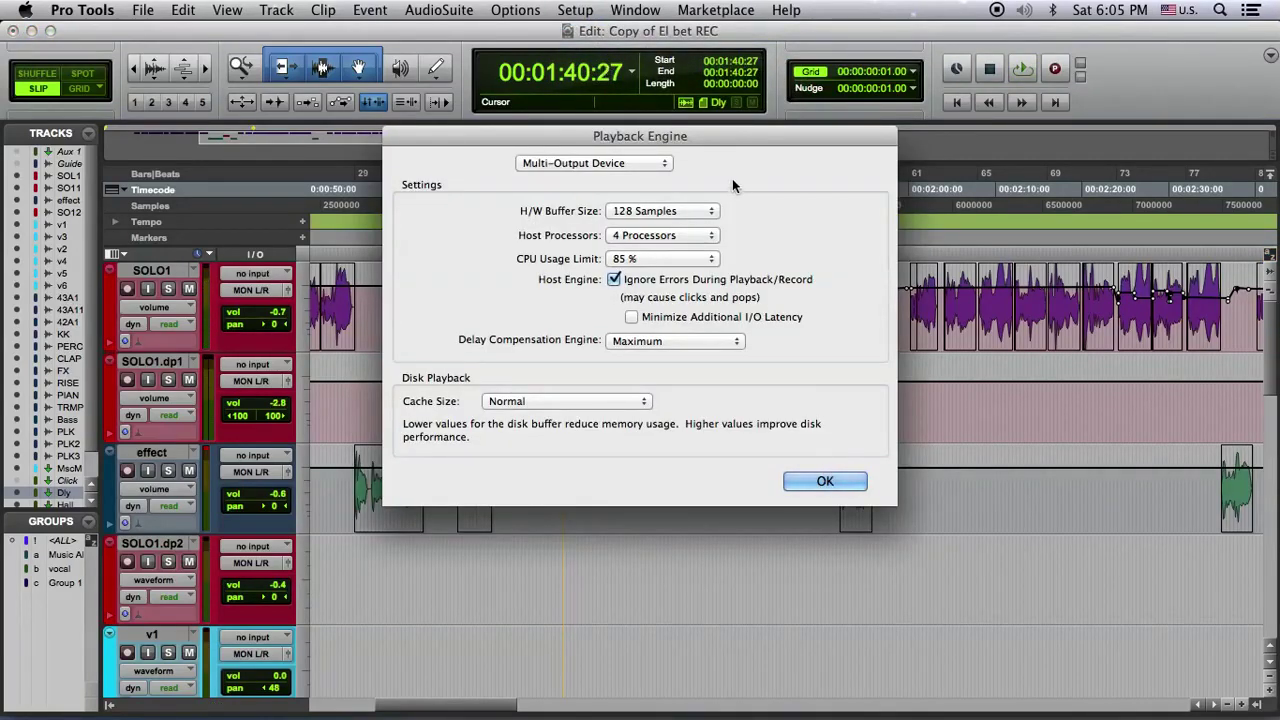
left_click(705, 211)
left_click(690, 257)
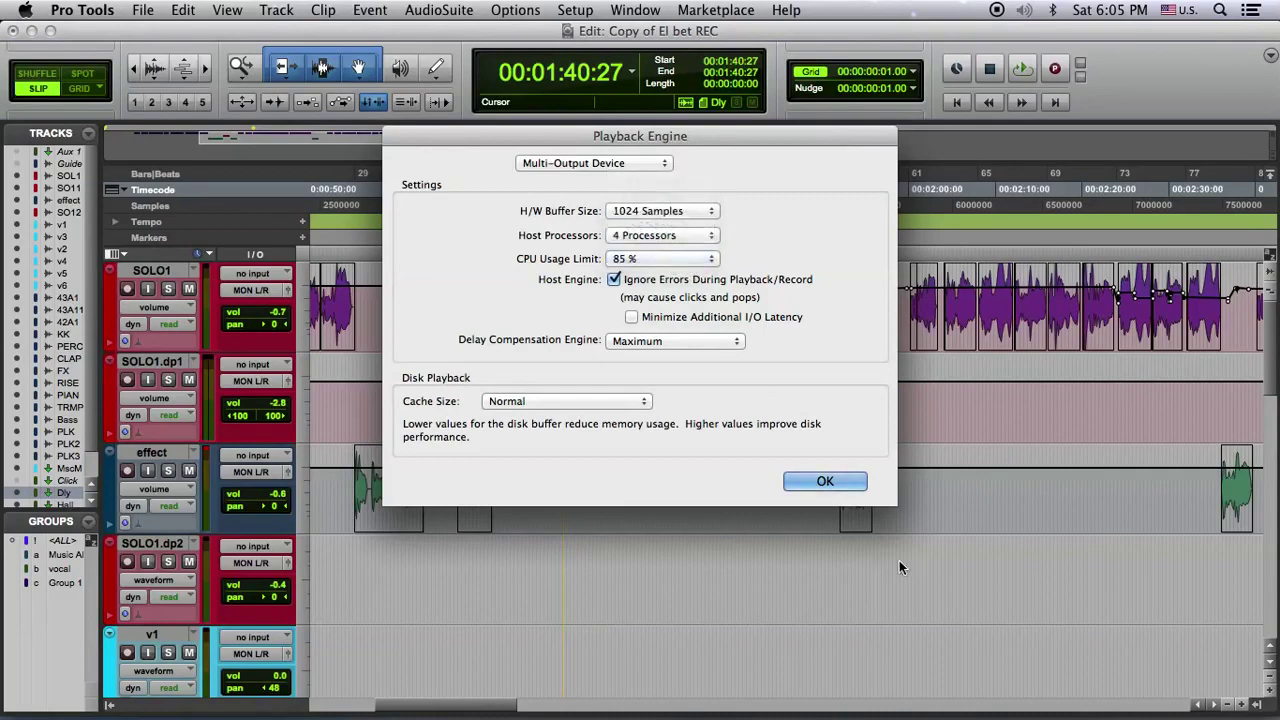
left_click(826, 481)
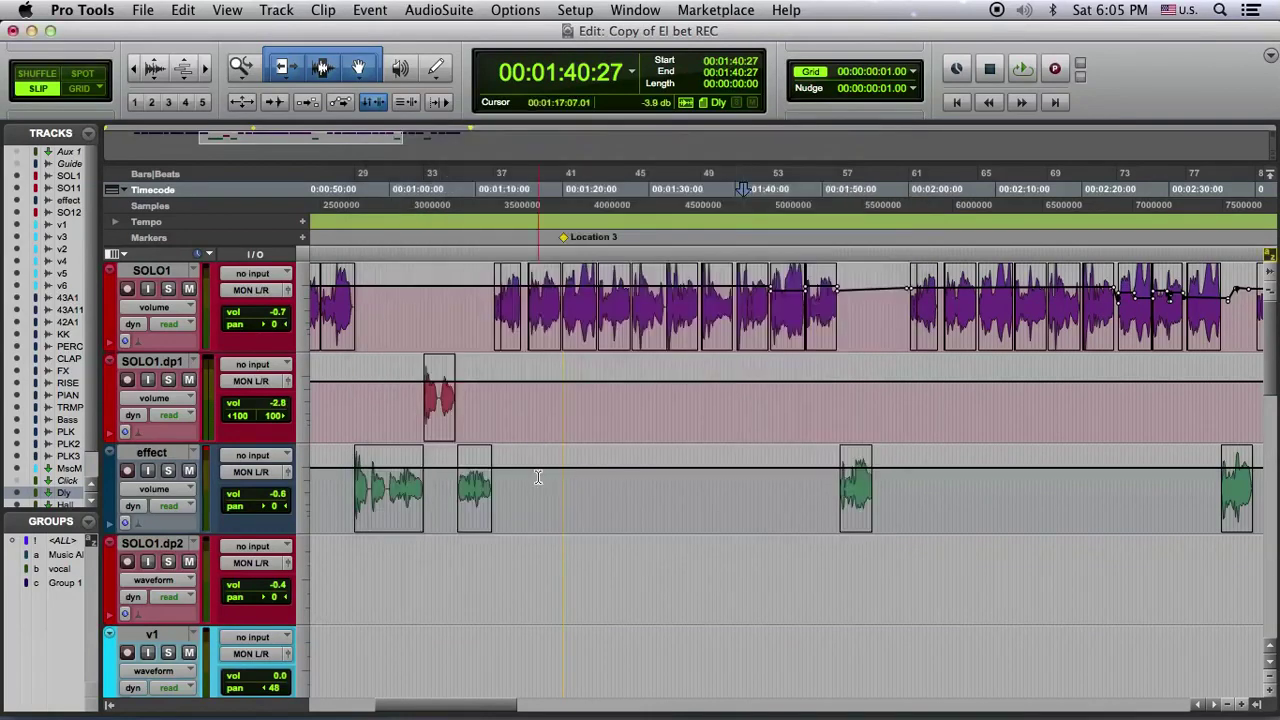
key("space")
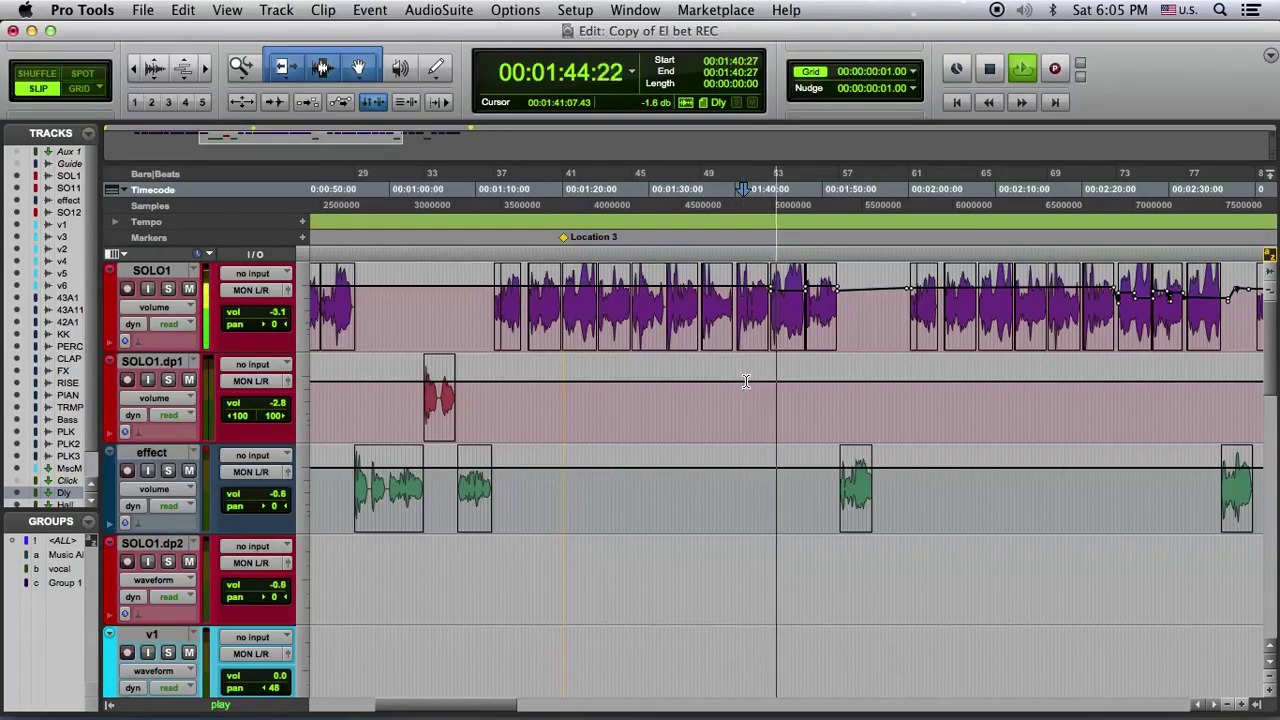
key("space")
Reopen the Playback Engine settings and review the available H/W Buffer Size options, keeping 1024 Samples.
left_click(575, 10)
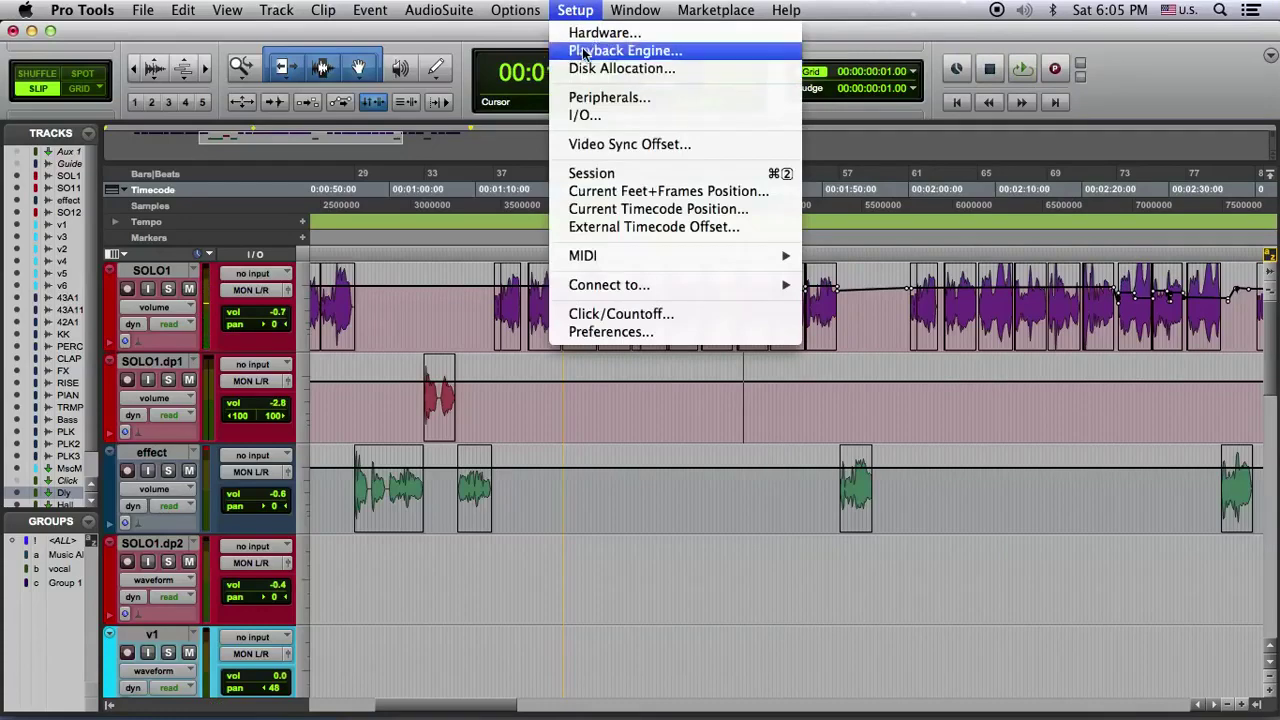
left_click(585, 49)
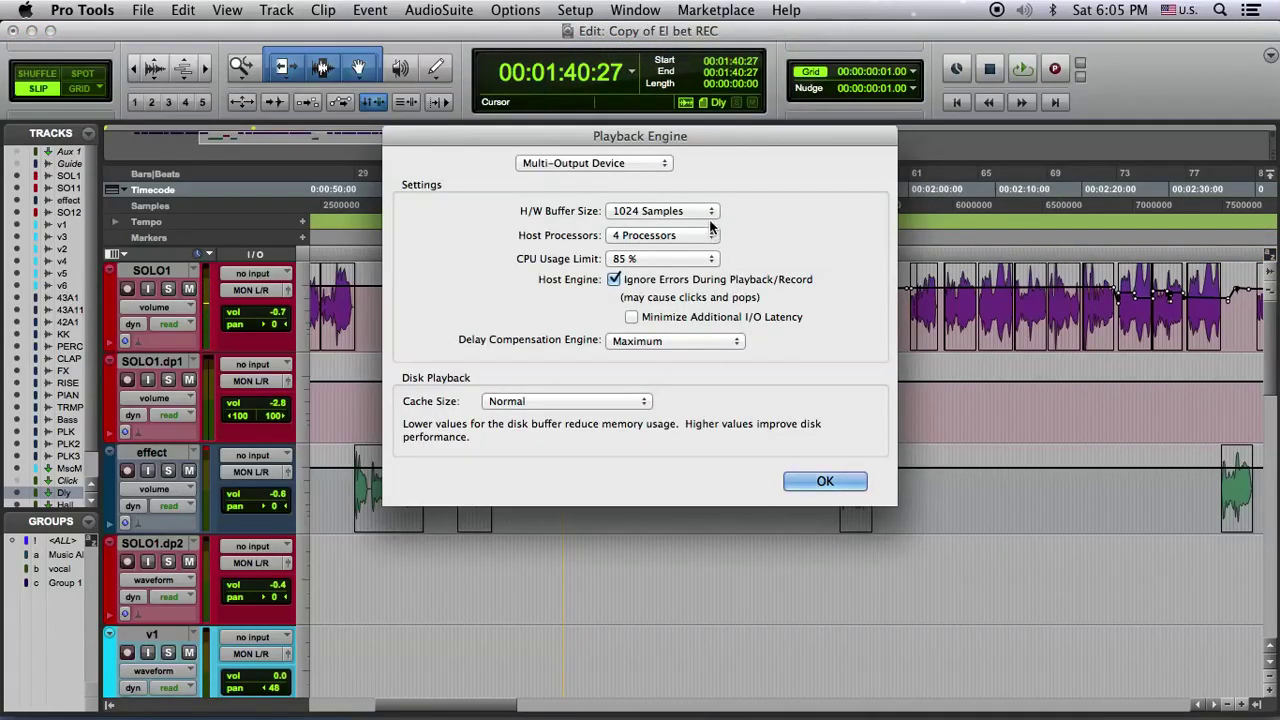
left_click(709, 213)
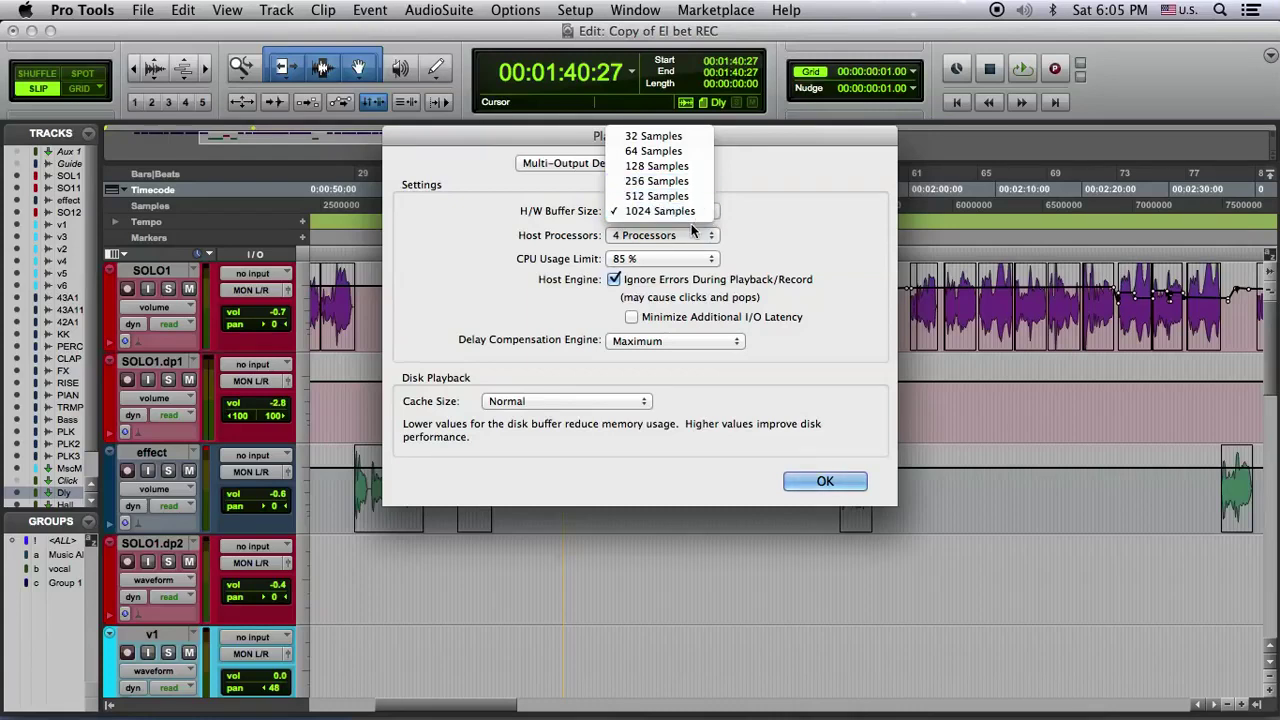
left_click(823, 225)
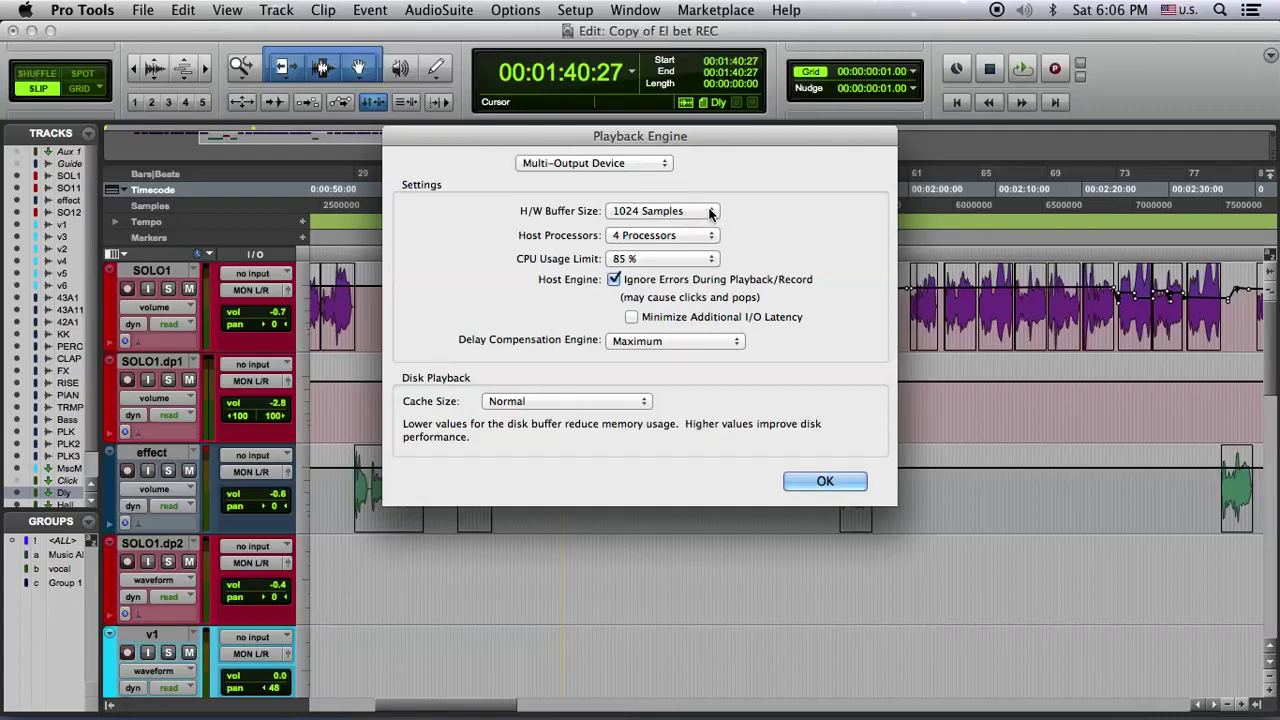
Close the Playback Engine settings and play the SOLO1 vocal from 00:01:42:19 and again from 00:01:46:19.
left_click(830, 485)
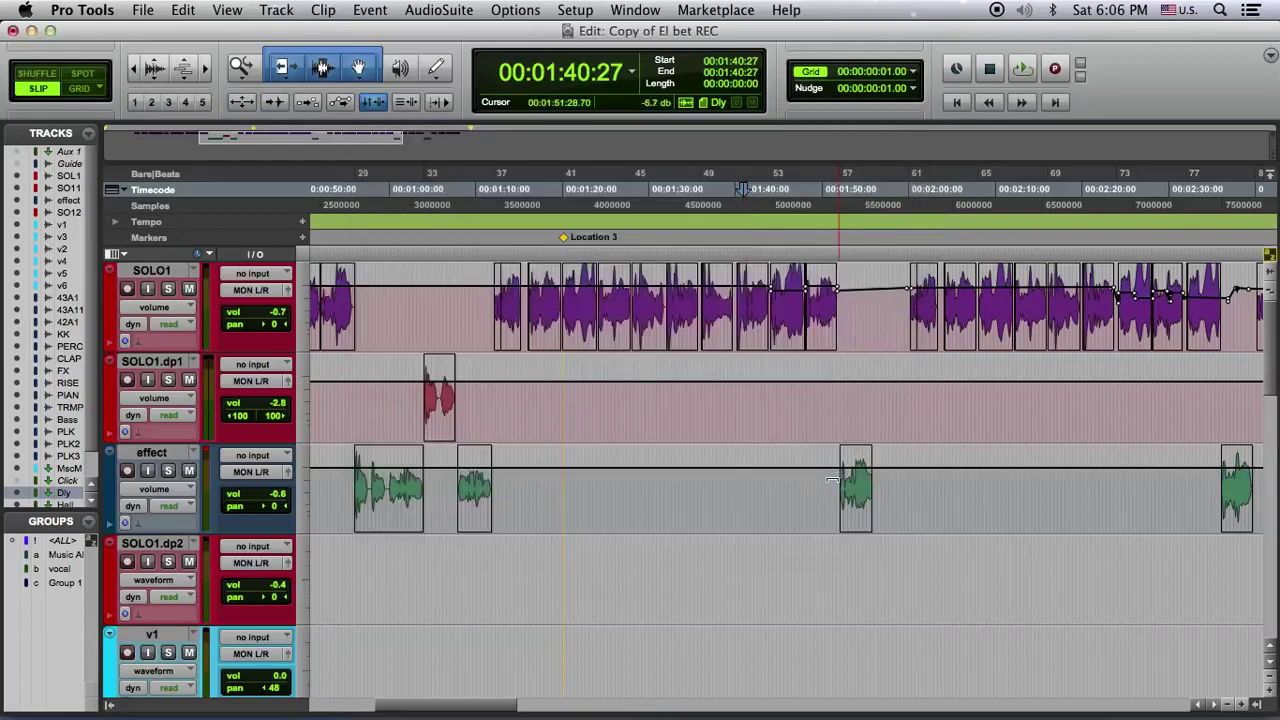
key("space")
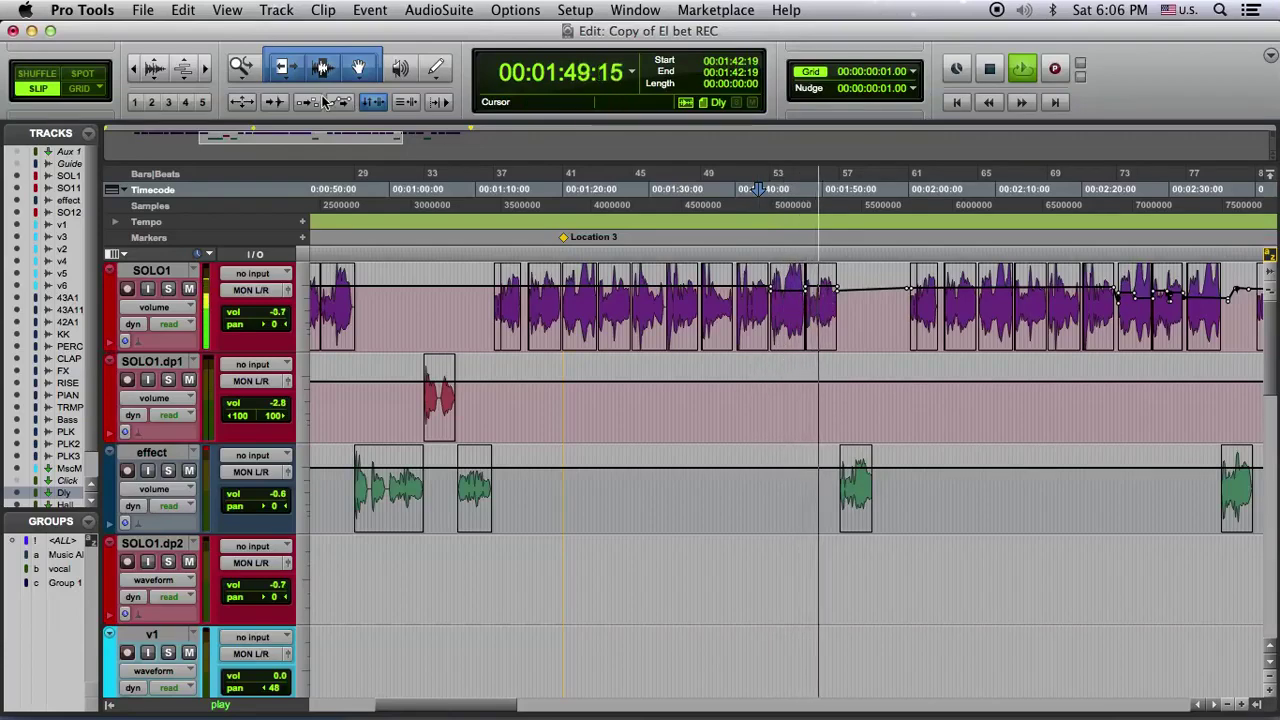
left_click(206, 68)
key("space")
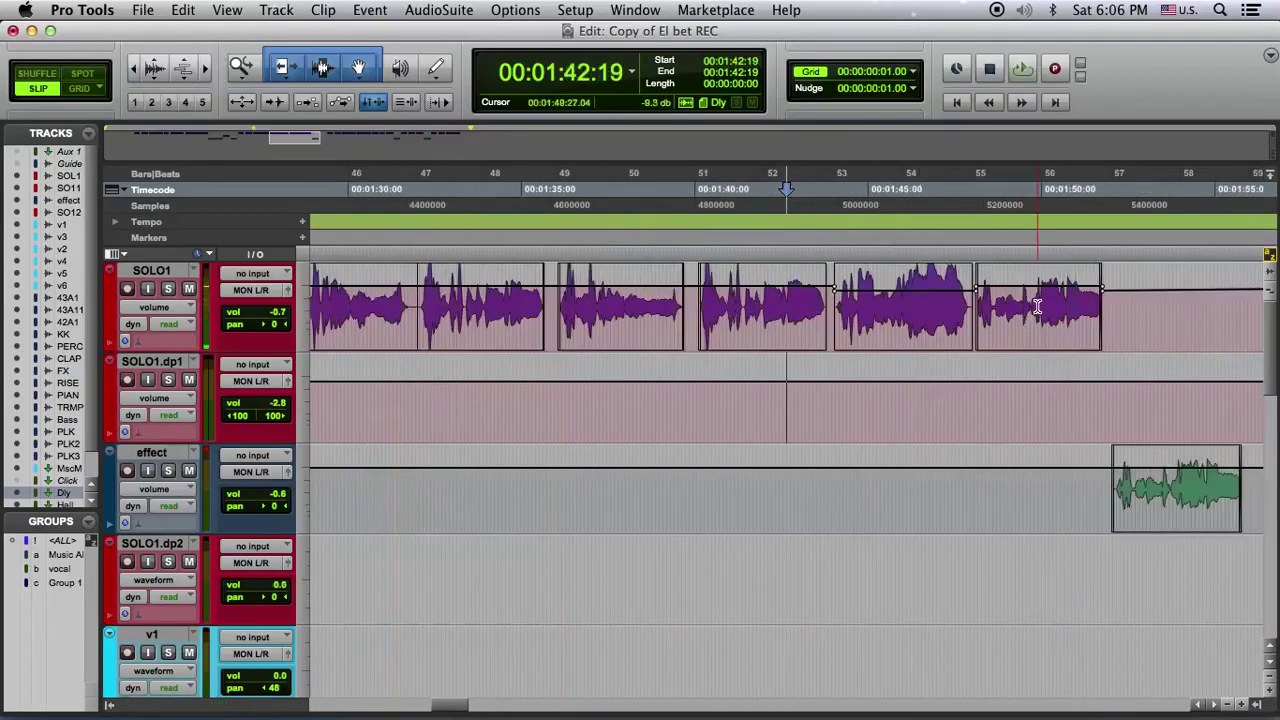
left_click(924, 388)
key("space")
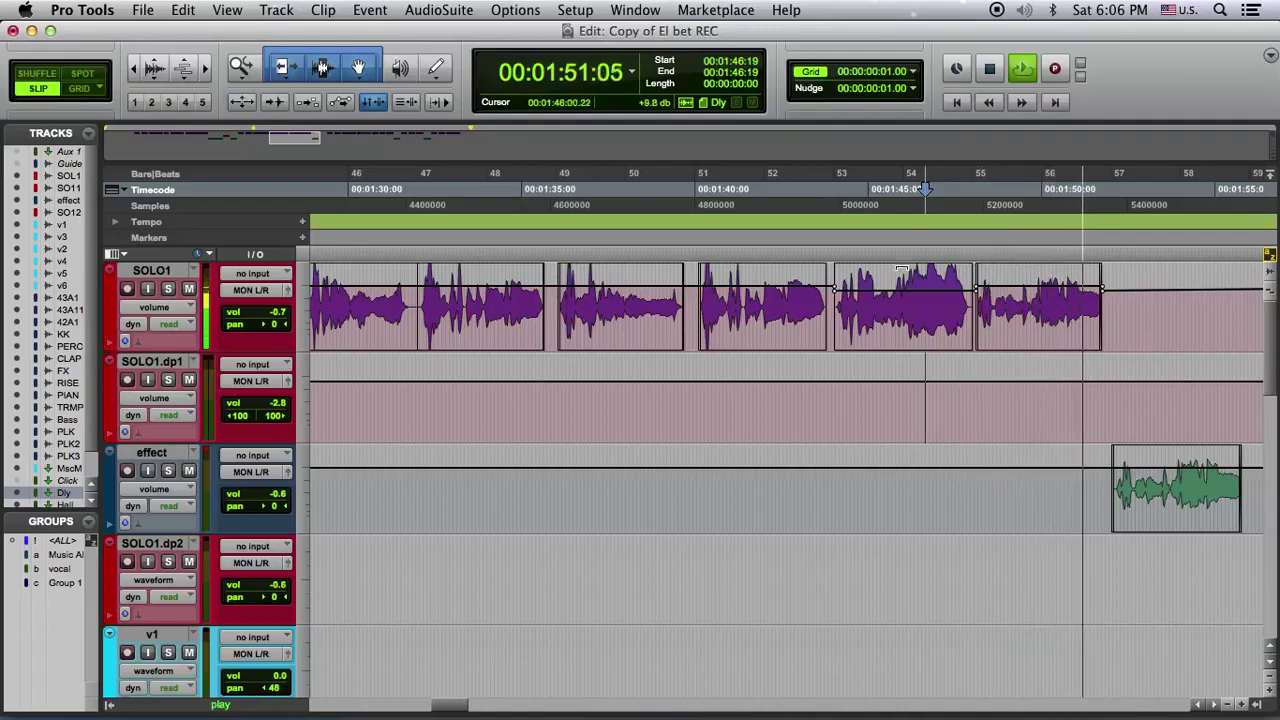
key("space")
Show the SOLO1 track as waveform to check its clip gain values, and return it to the volume view.
left_click(178, 307)
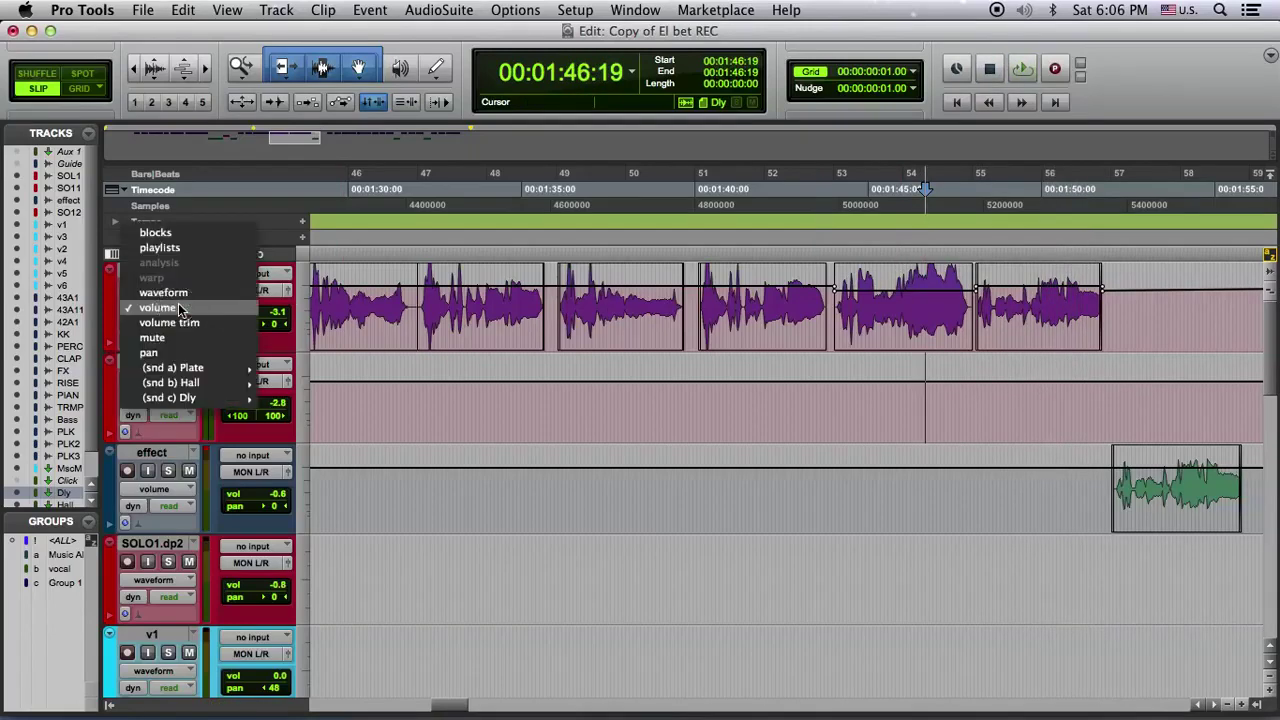
left_click(163, 292)
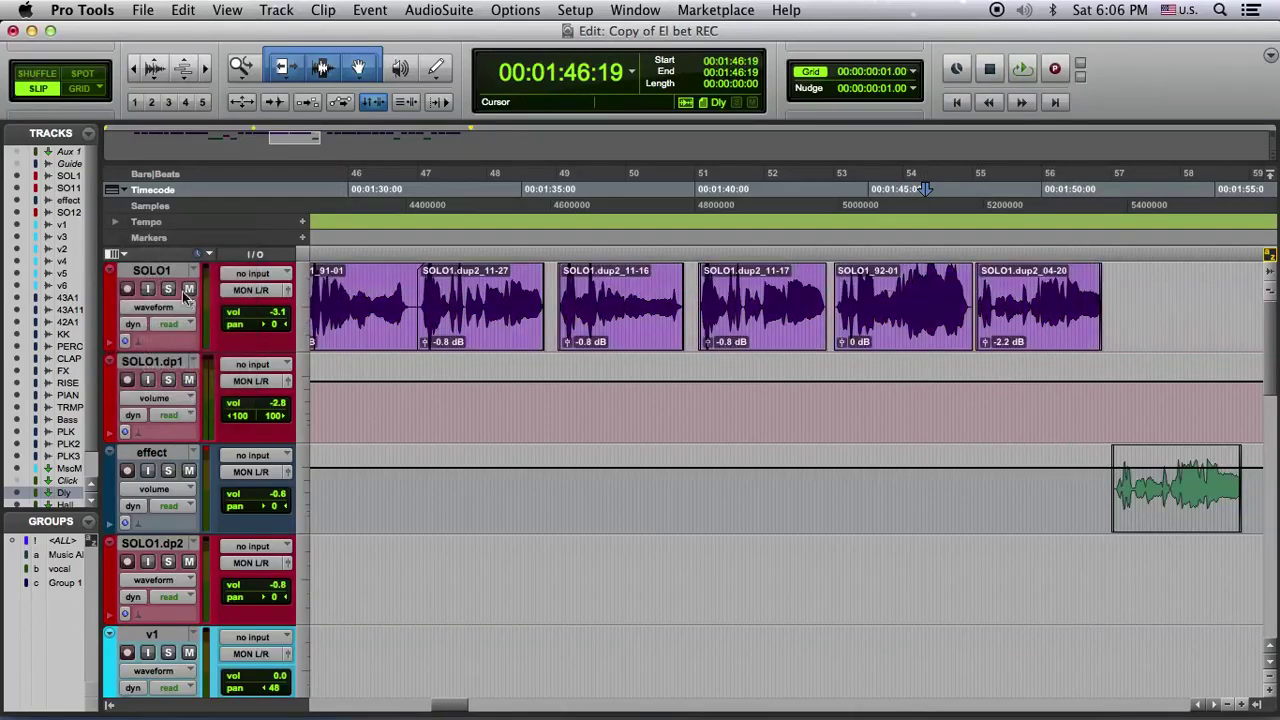
left_click(155, 307)
left_click(157, 307)
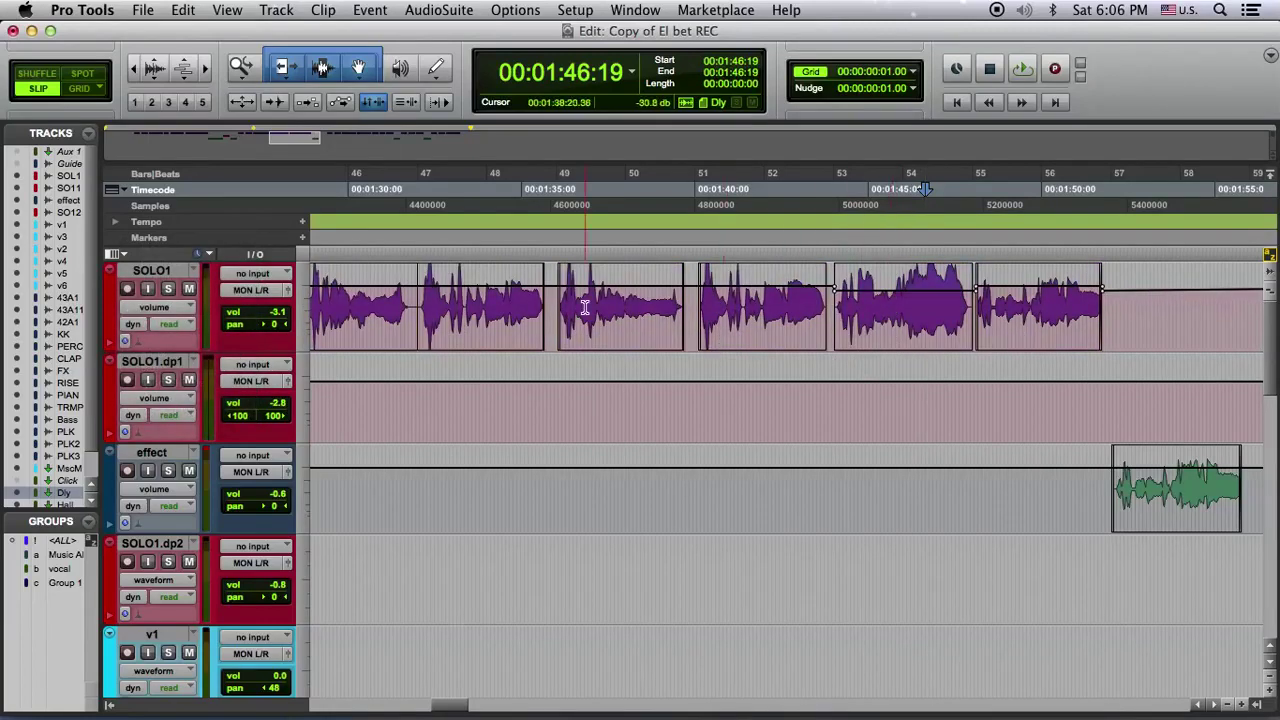
Play the SOLO1 vocal from 00:02:20:28 and inspect the volume automation between bars 73 and 77.
left_click(133, 68)
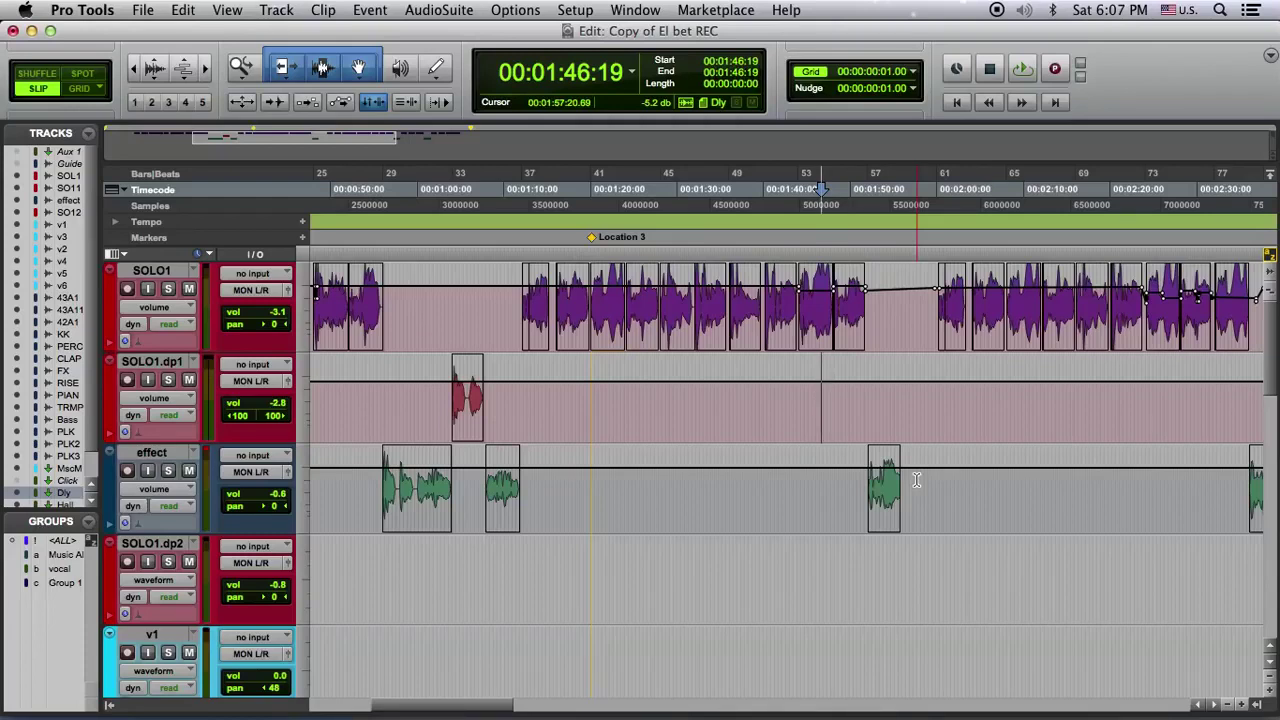
left_click(931, 389)
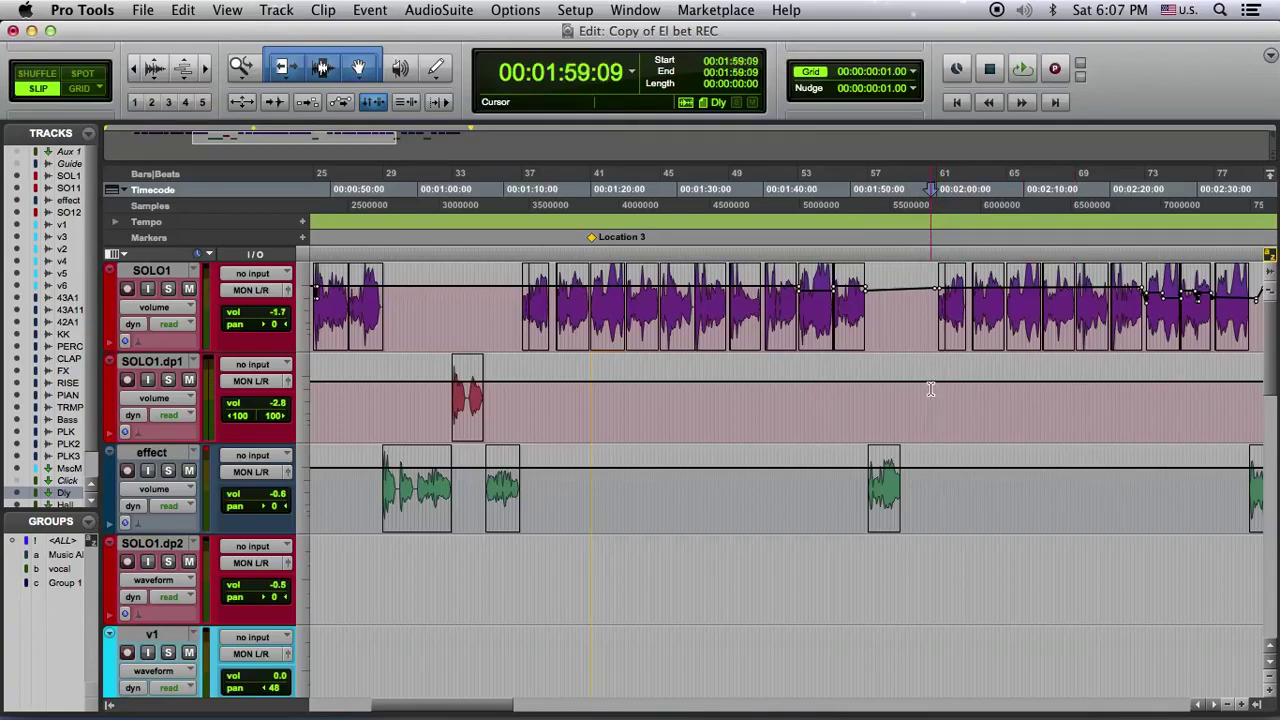
left_click_drag(1164, 389, 1272, 410)
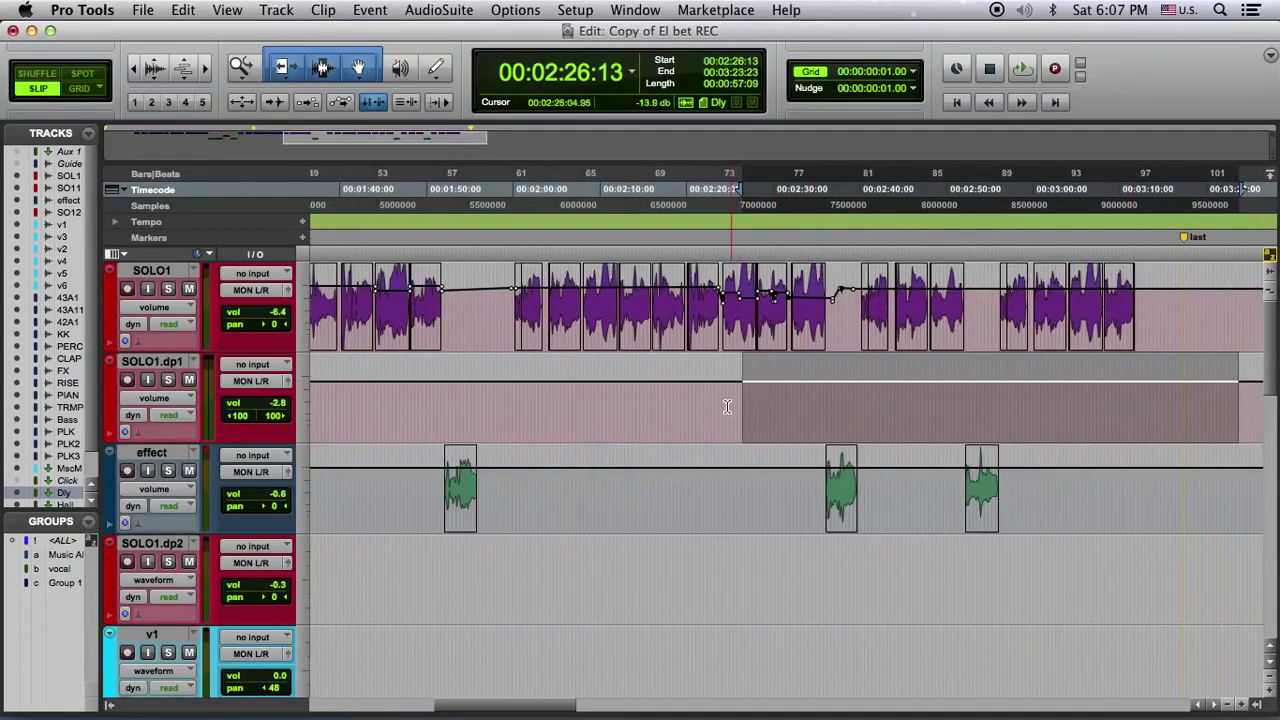
left_click(694, 405)
key("space")
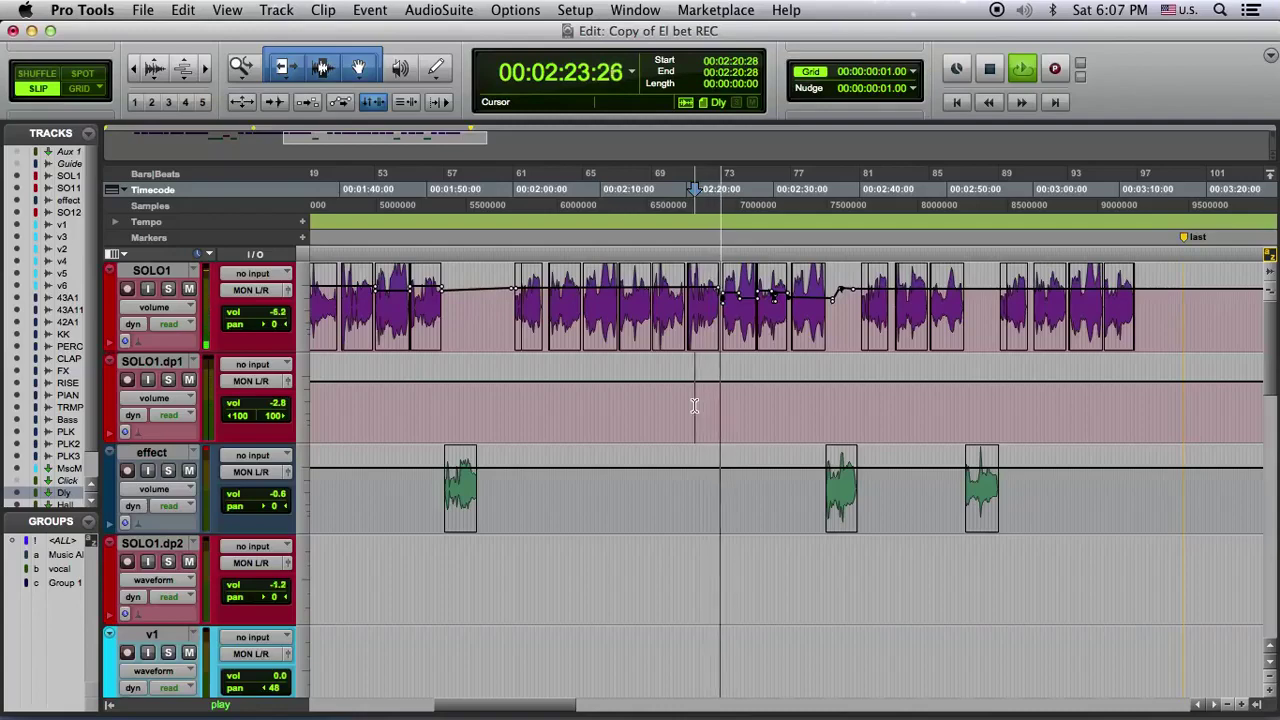
key("space")
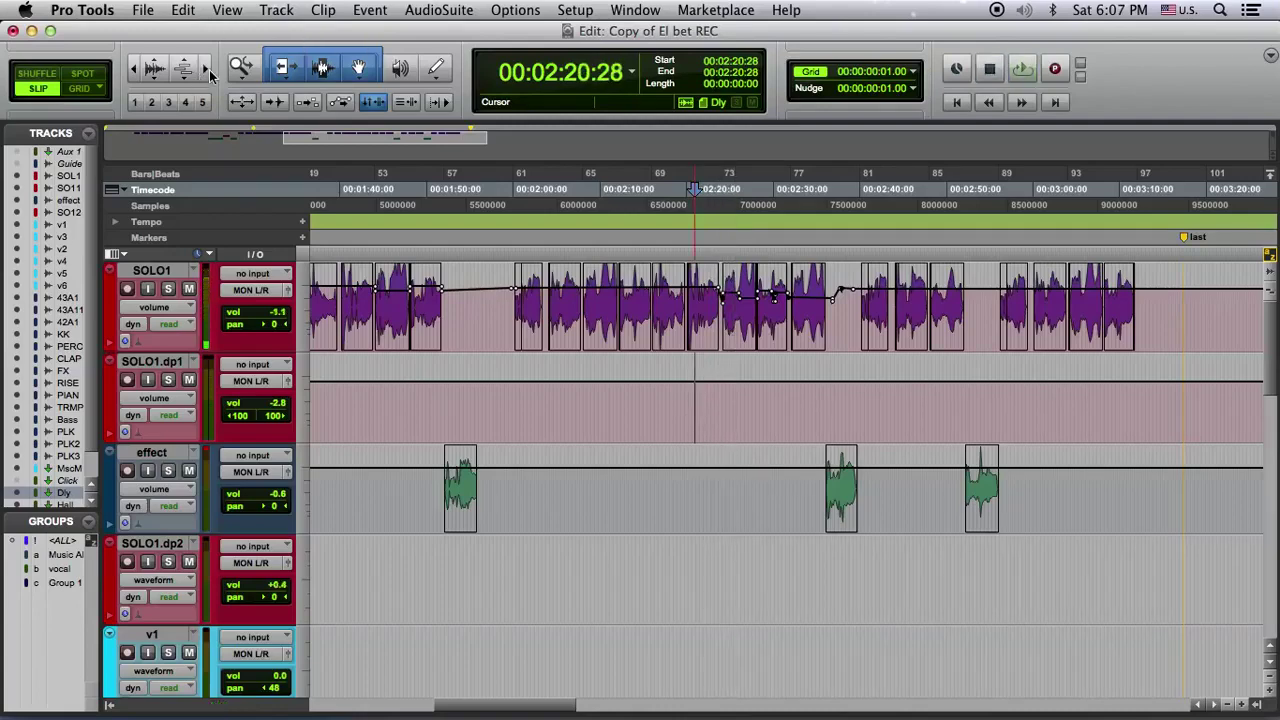
left_click(207, 69)
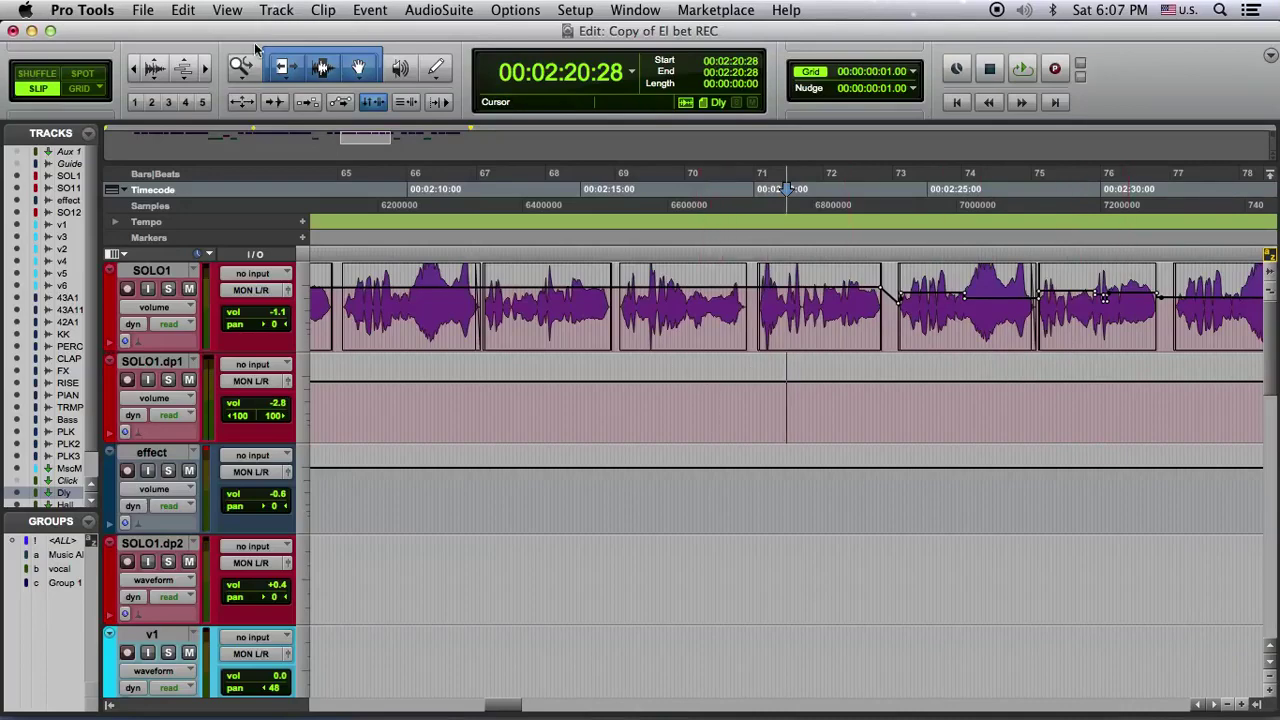
left_click(134, 68)
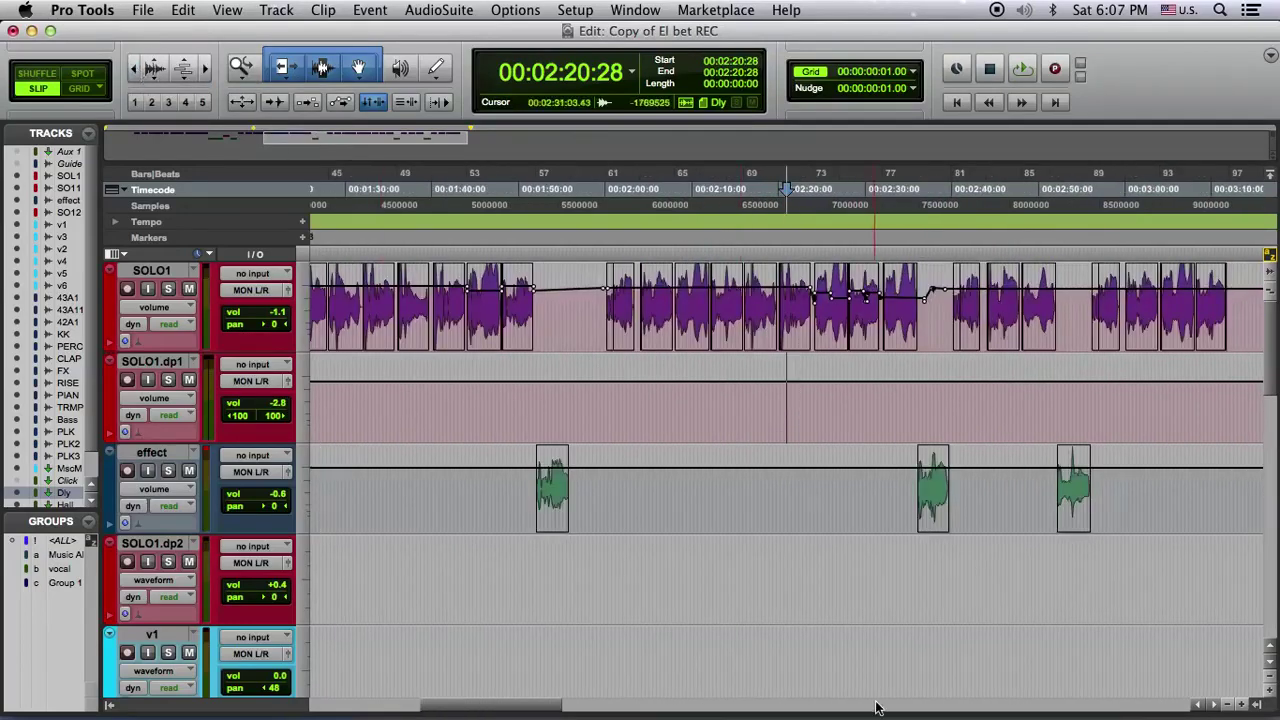
Examine the short volume dip on the SOLO1 clip at bar 21 and play it from 00:00:41:09.
left_click_drag(520, 706, 420, 703)
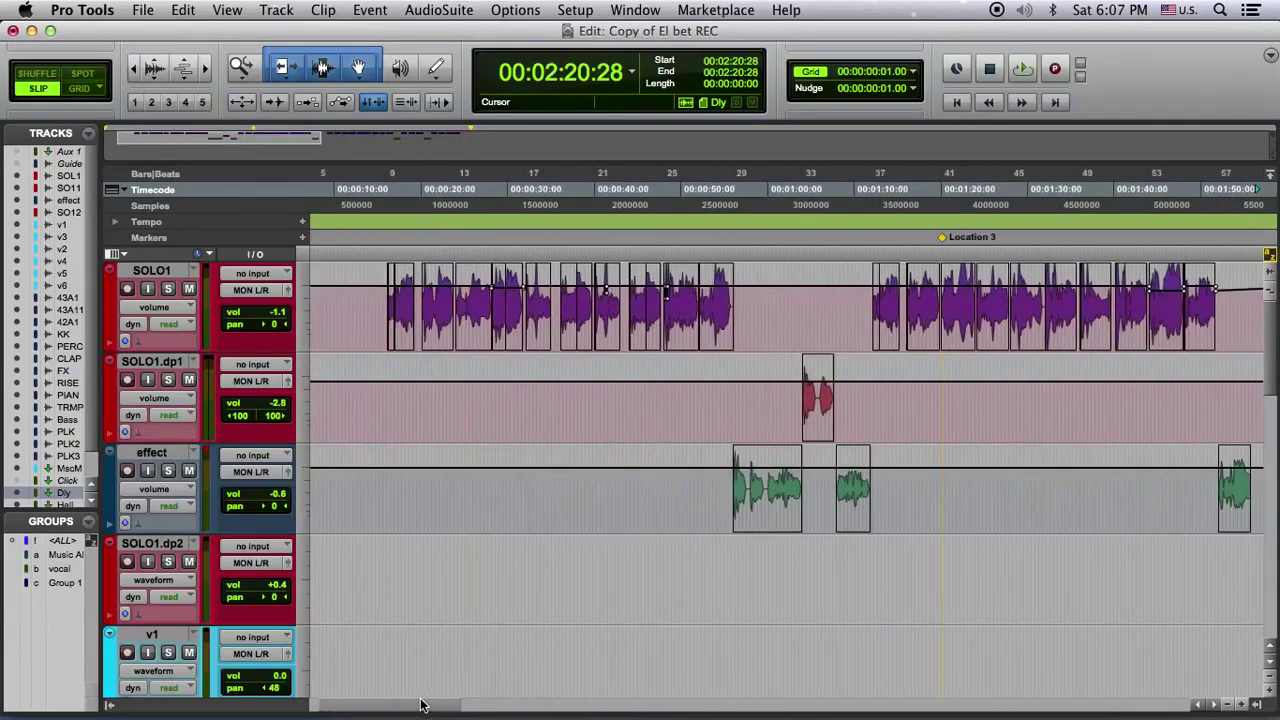
left_click(603, 308)
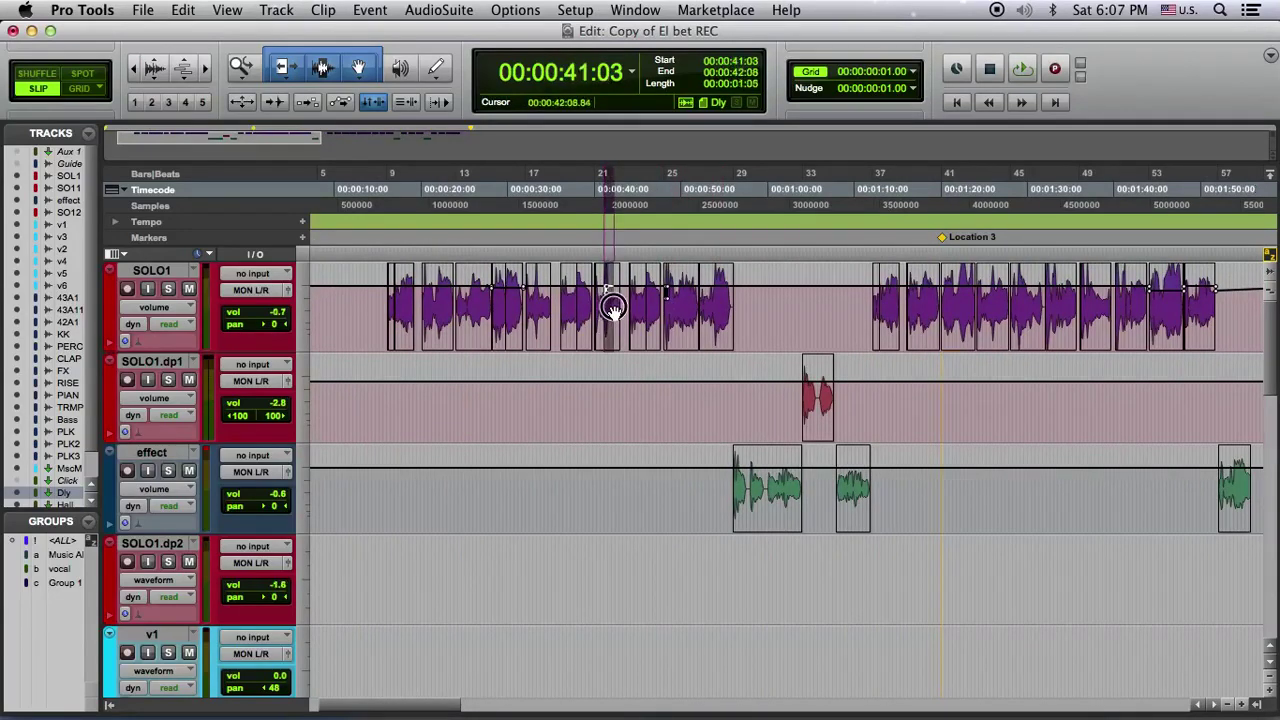
left_click(205, 68)
left_click(205, 68)
left_click(205, 68)
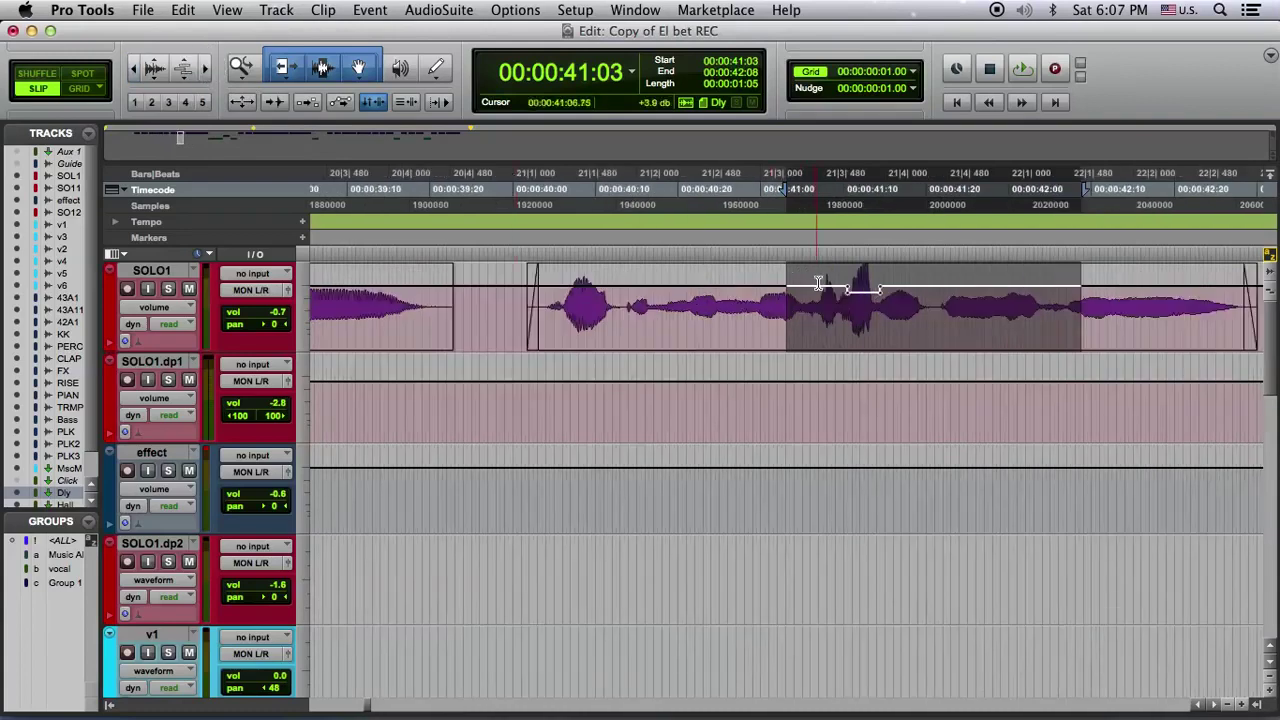
left_click(842, 296)
key("space")
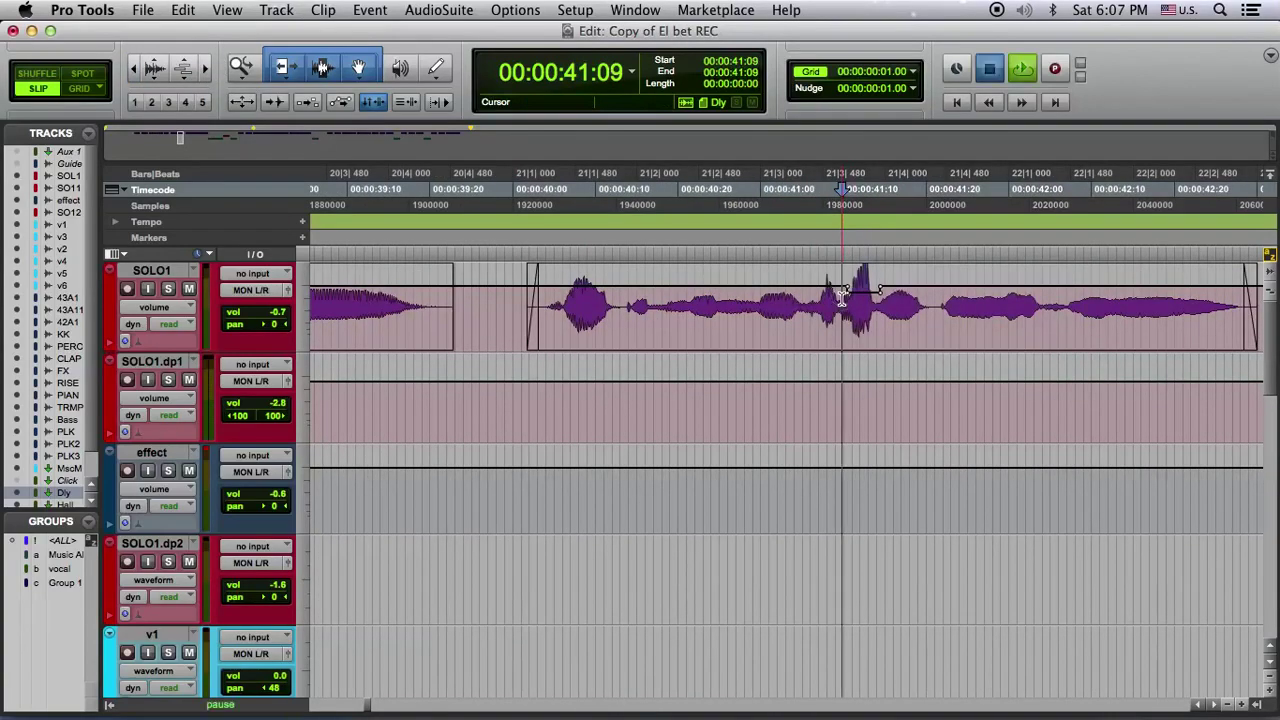
key("space")
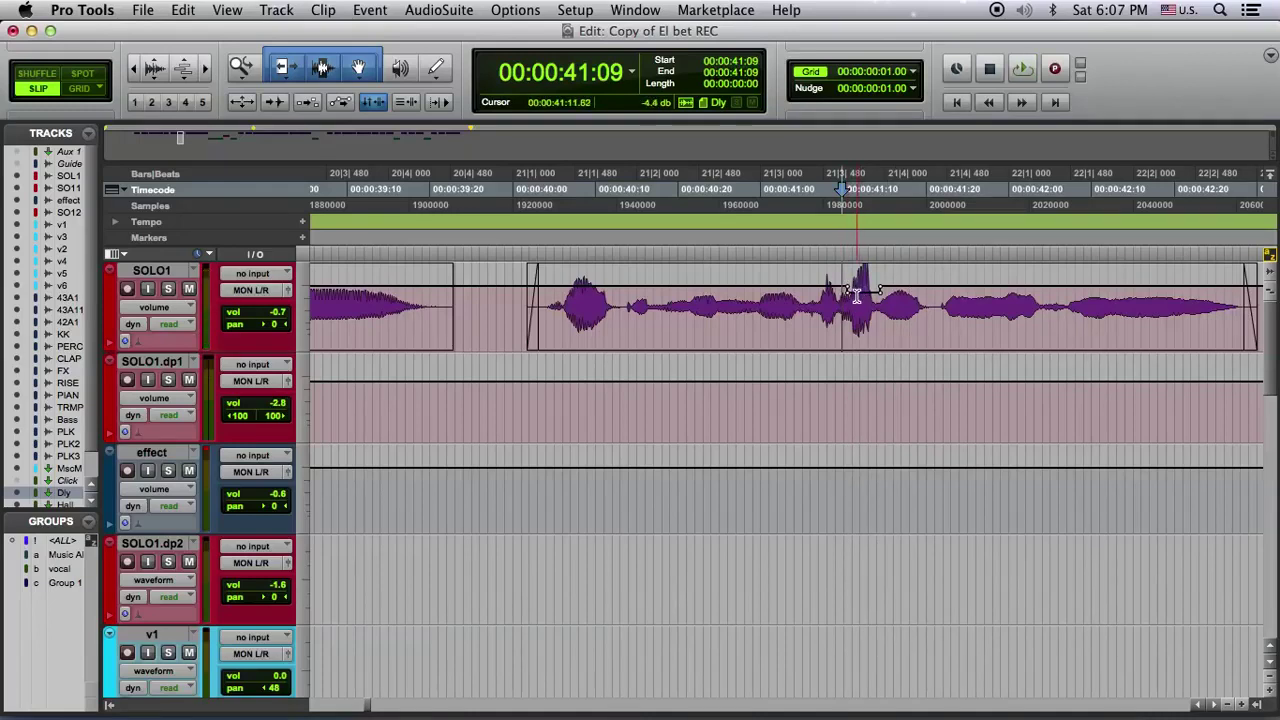
Select SOLO1 from 00:00:41:09 to 00:00:41:14 and reshape the volume breakpoints so the dip ramps in and out.
left_click_drag(843, 300, 880, 305)
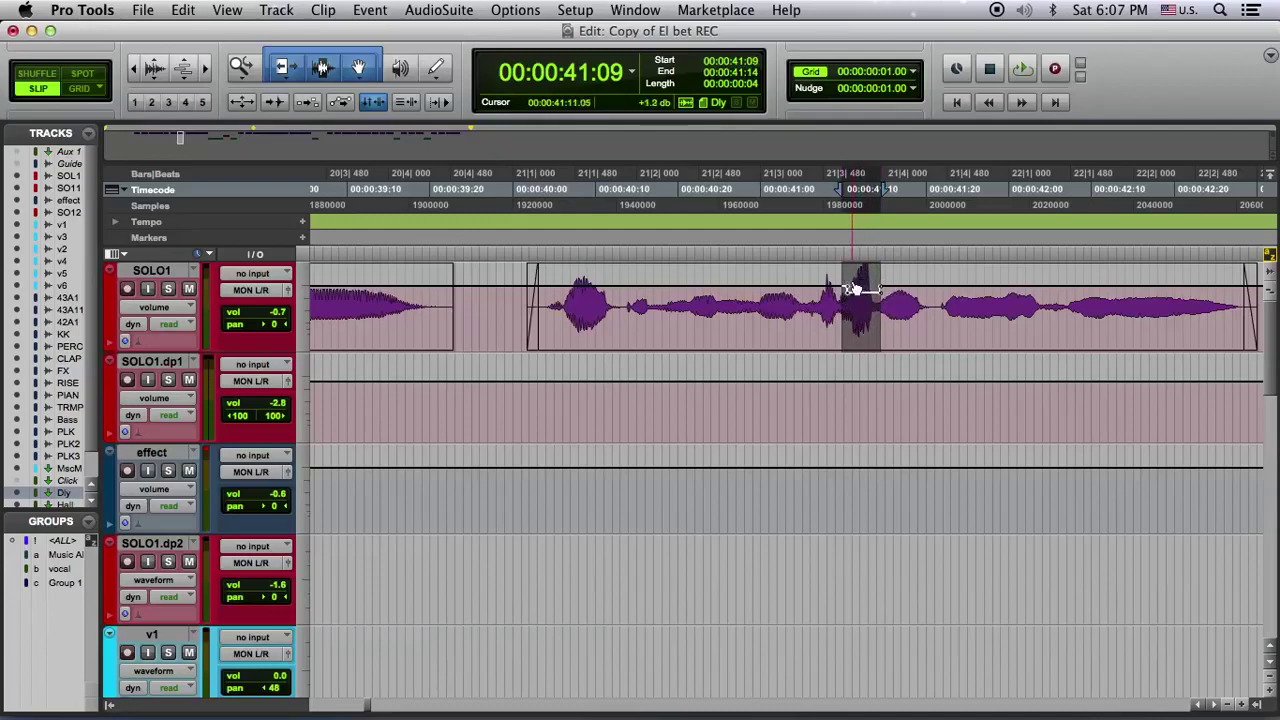
left_click(355, 66)
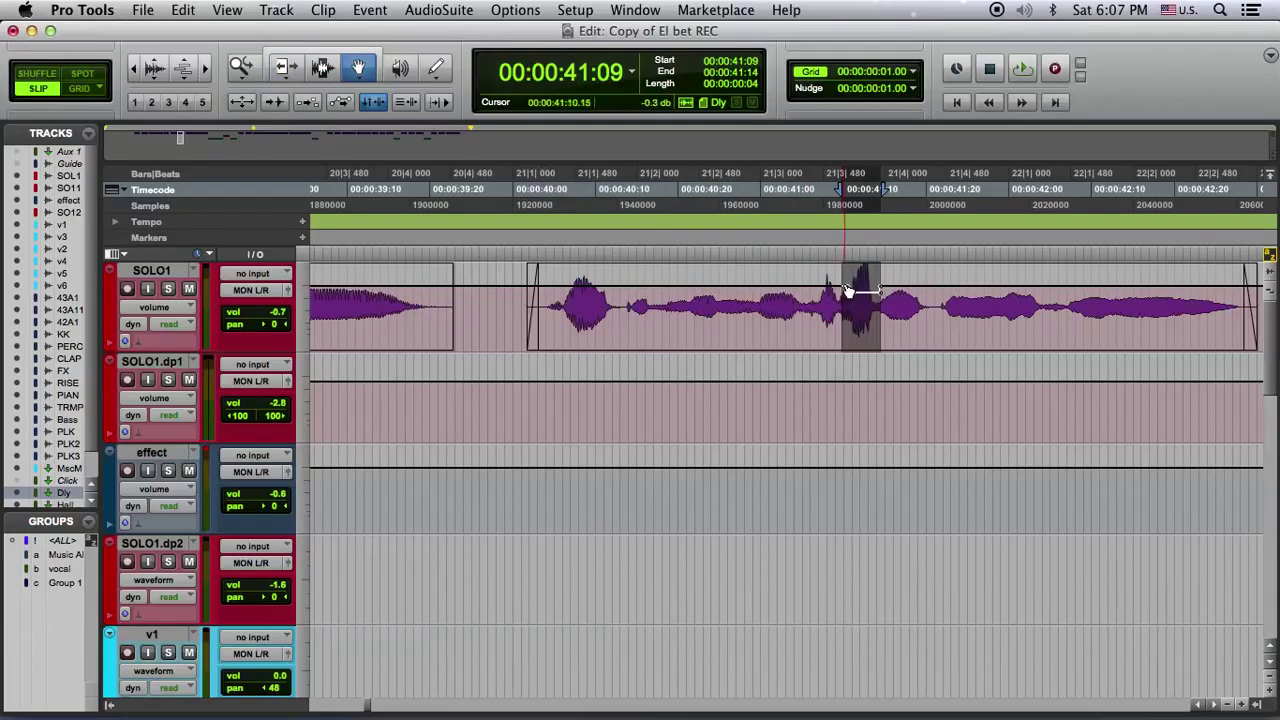
left_click(880, 290)
left_click_drag(880, 290, 843, 293)
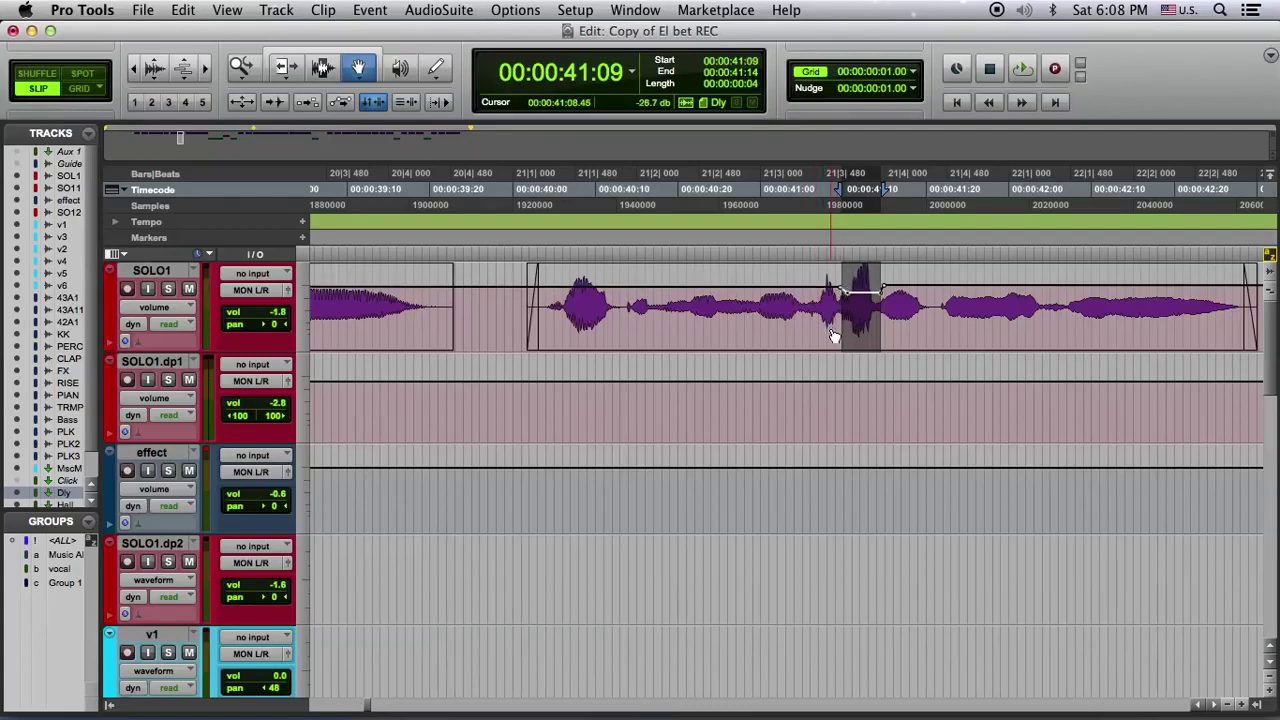
Play the SOLO1 volume dip repeatedly from 00:00:40:27 and once from 00:00:40:00.
left_click(321, 60)
left_click(741, 300)
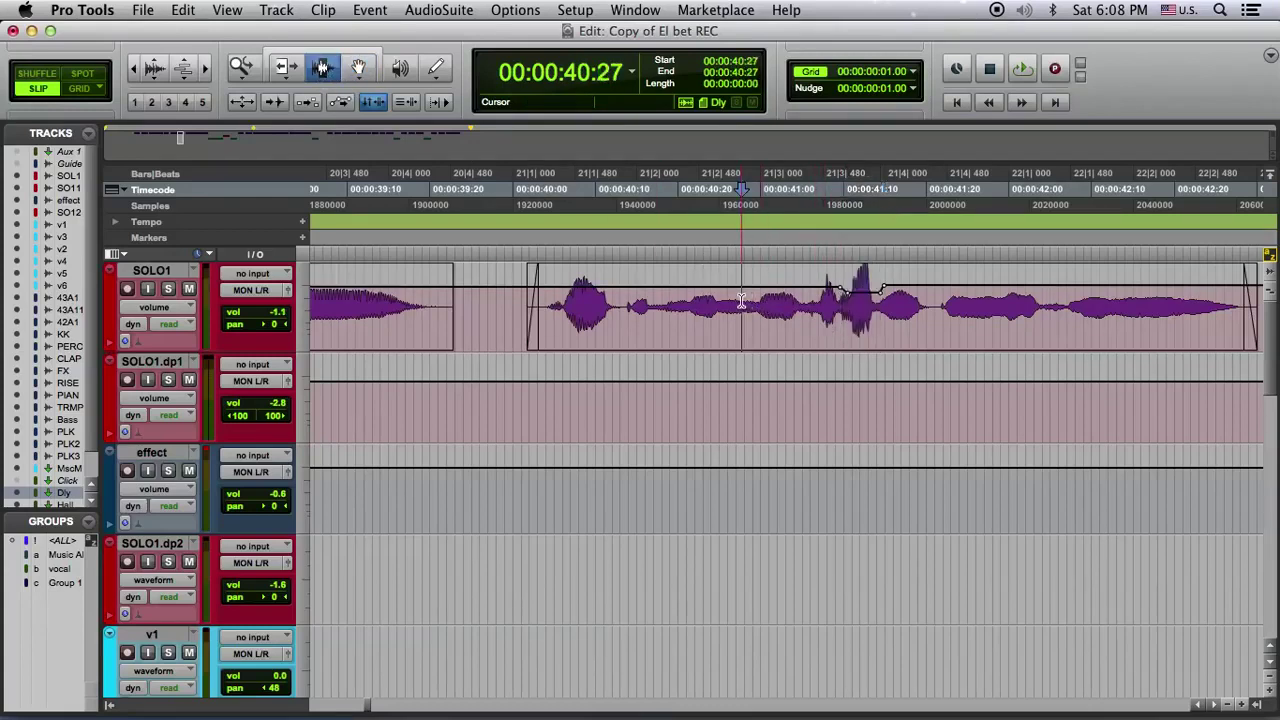
key("space")
key("space")
key("space")
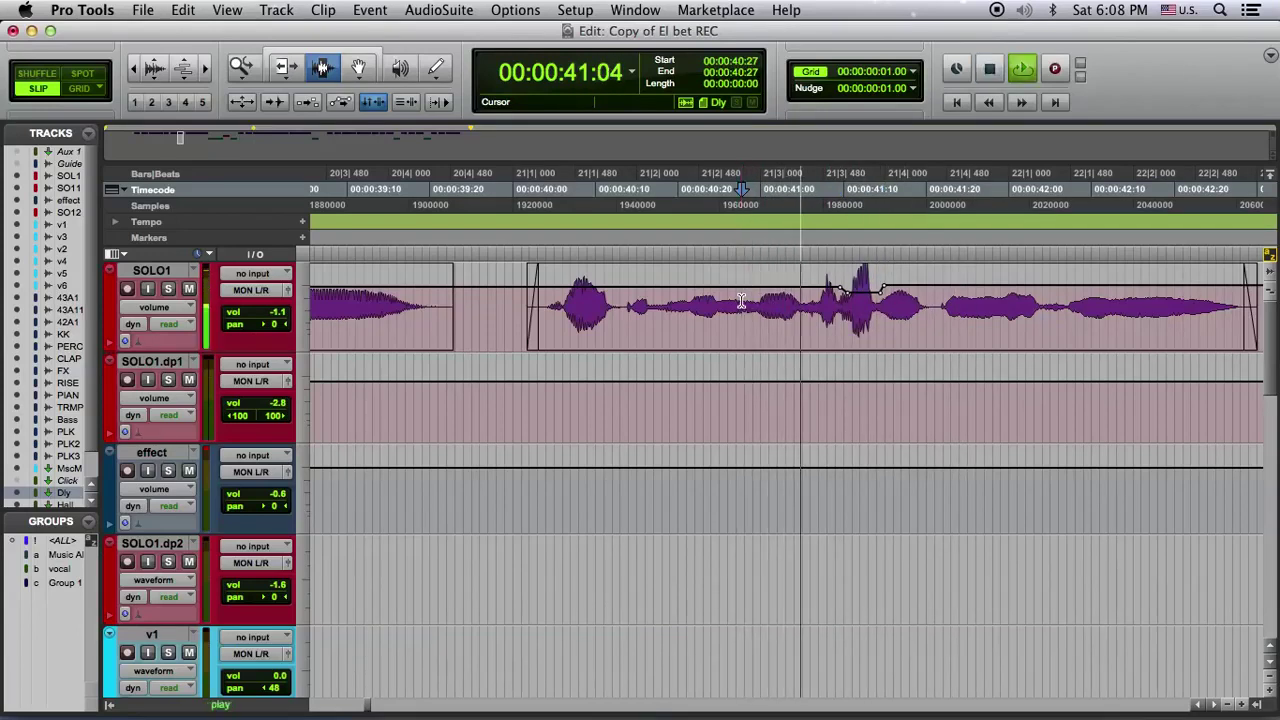
key("space")
key("space")
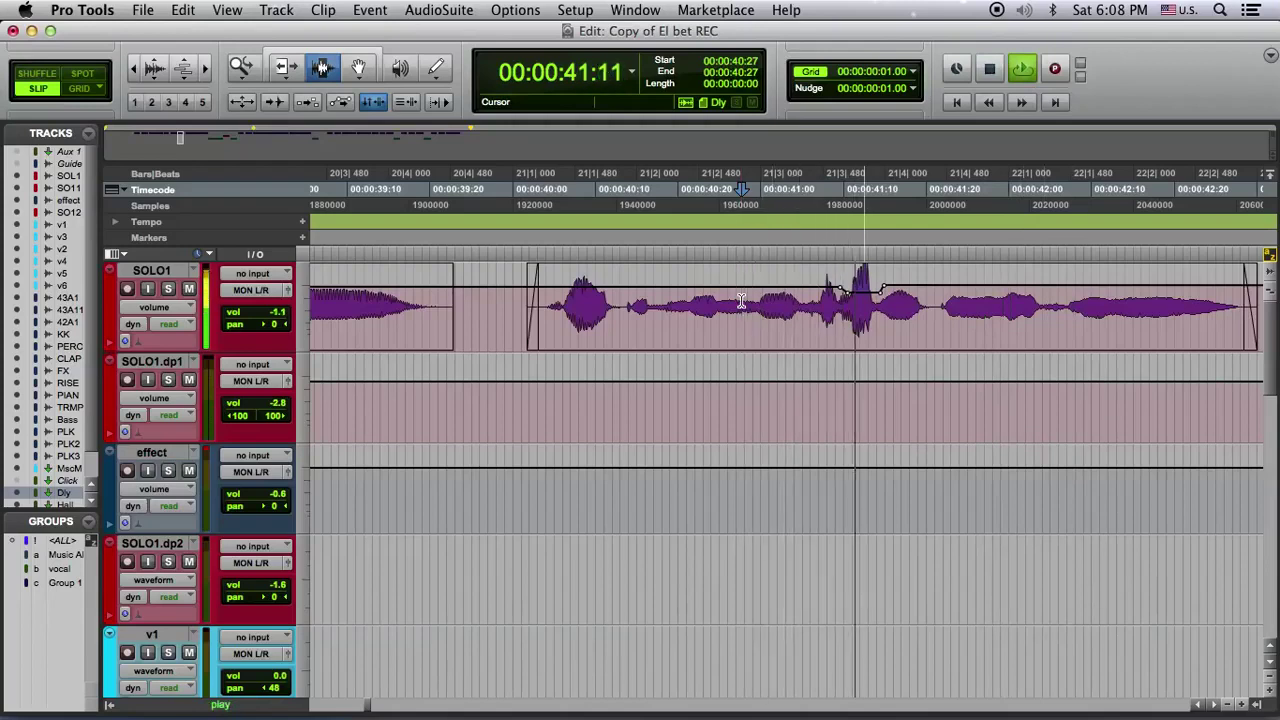
key("space")
left_click(513, 300)
key("space")
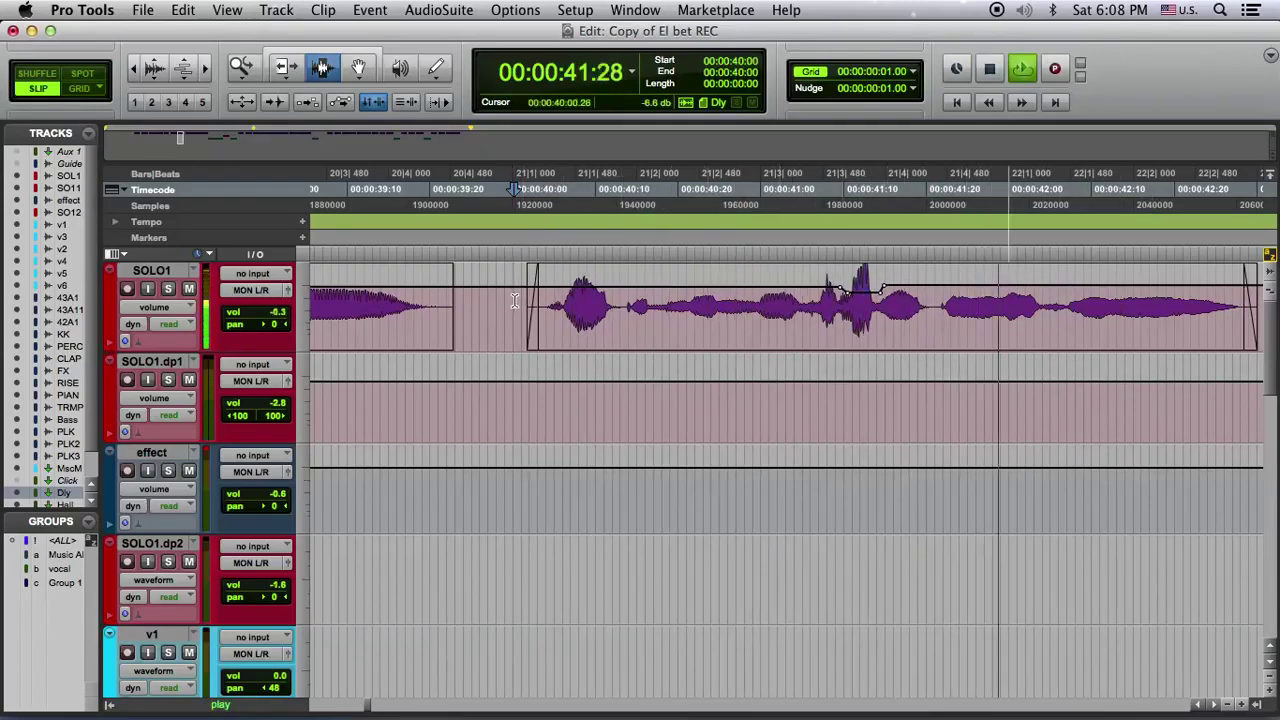
key("space")
Play the earlier SOLO1 phrase near bar 17 from 00:00:32:27 to find its loud peak.
left_click(135, 68)
left_click(135, 68)
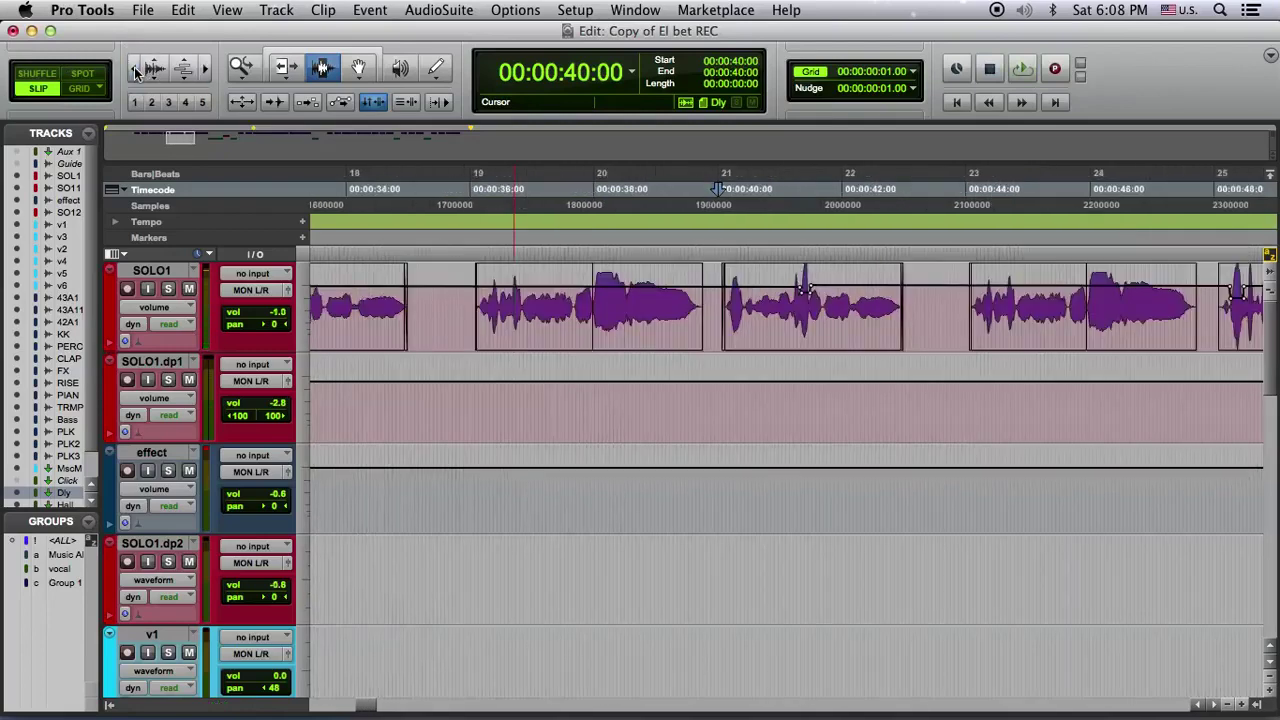
left_click(135, 68)
left_click(533, 311)
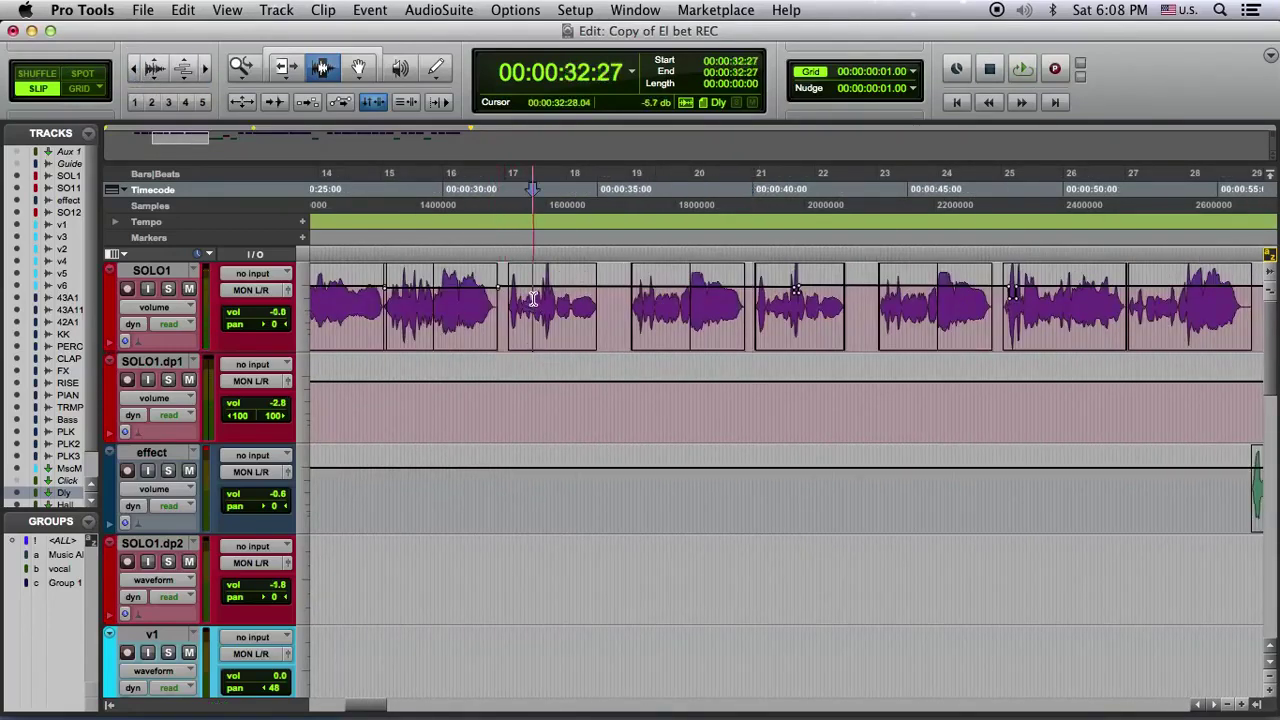
key("space")
key("space")
Select the loud peak on SOLO1 from 00:00:33:10 to 00:00:33:13 and audition it.
left_click_drag(548, 295, 554, 295)
left_click(207, 67)
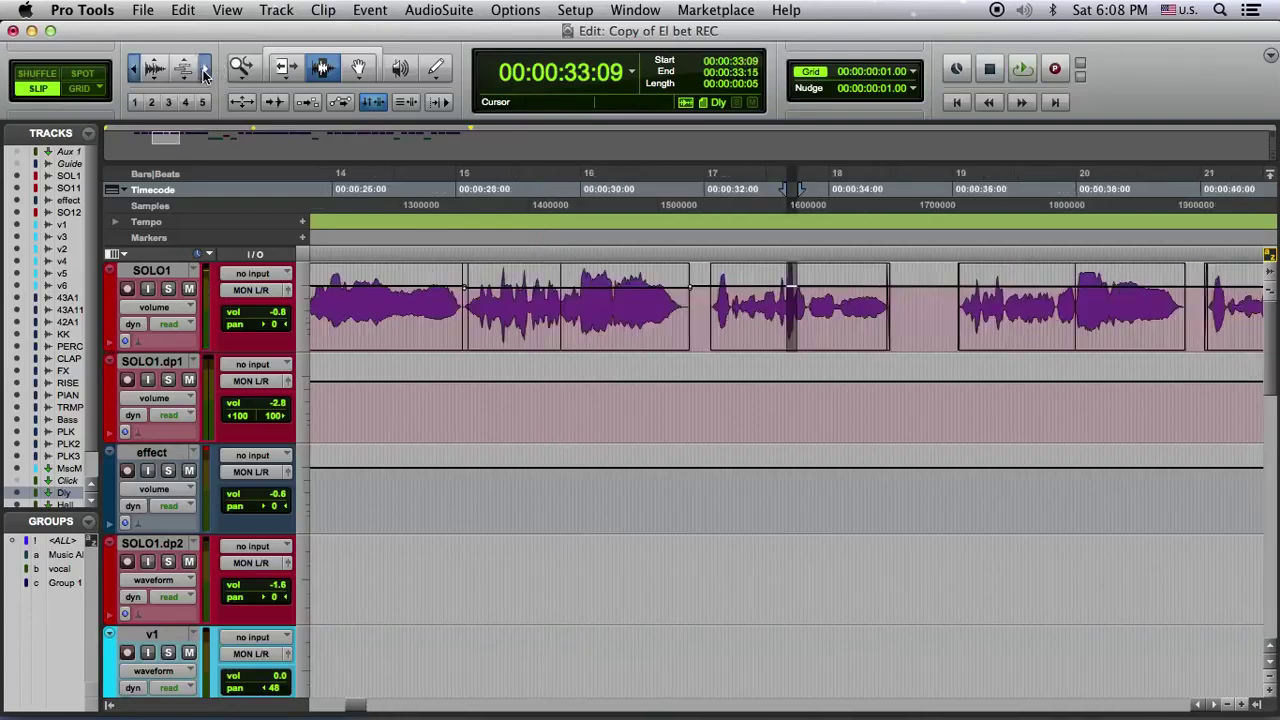
left_click(207, 67)
left_click_drag(789, 305, 833, 306)
key("space")
key("space")
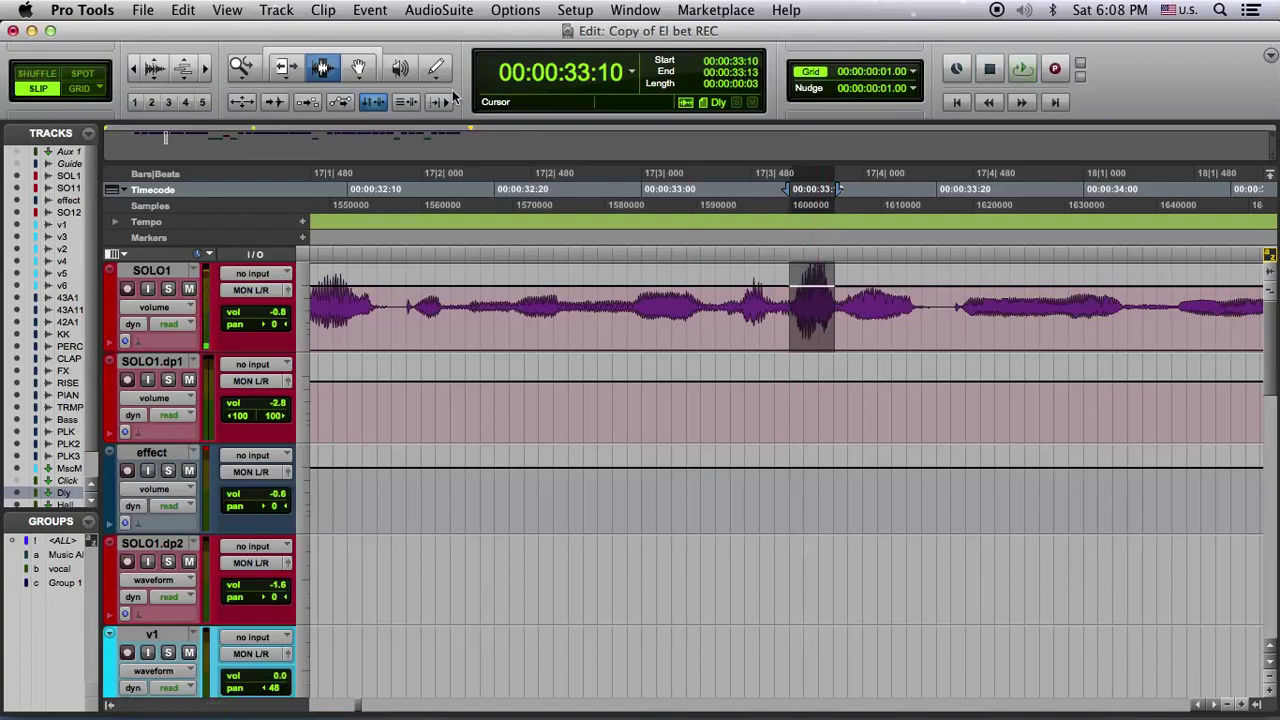
Lower the SOLO1 volume automation across the selected peak, shaping breakpoints so it ramps down and back up at the edges.
left_click(358, 67)
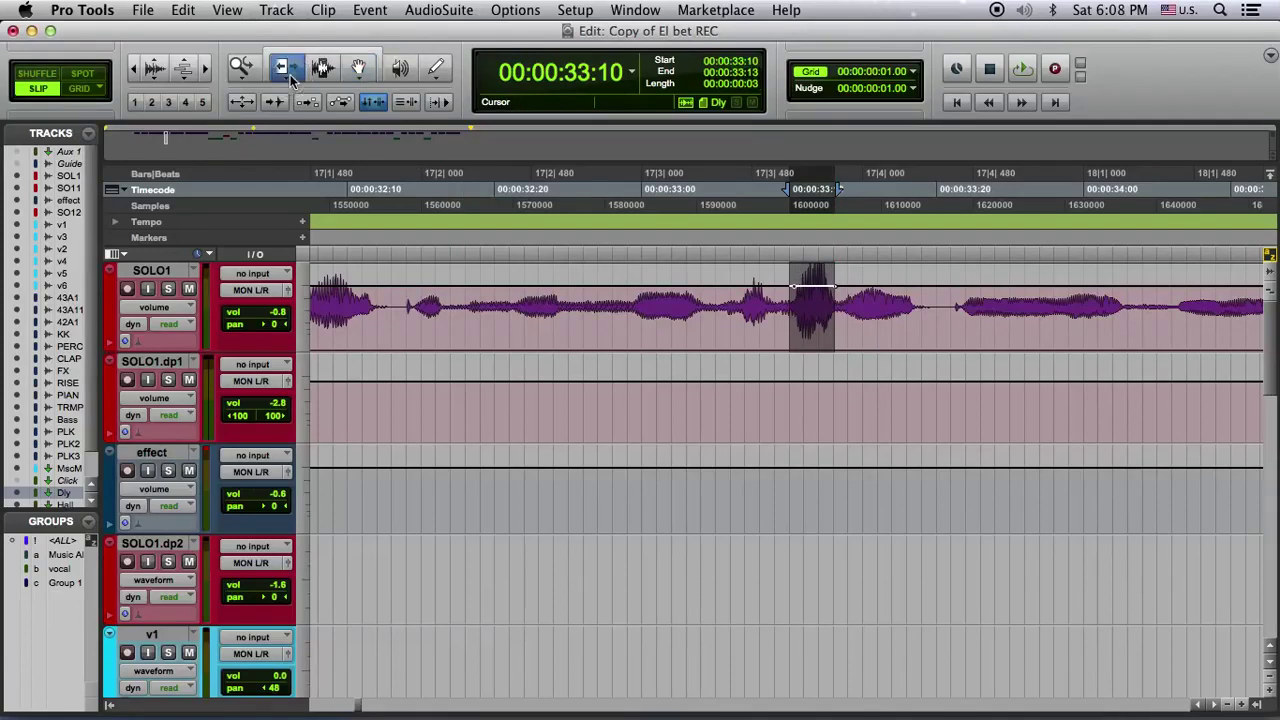
left_click(345, 47)
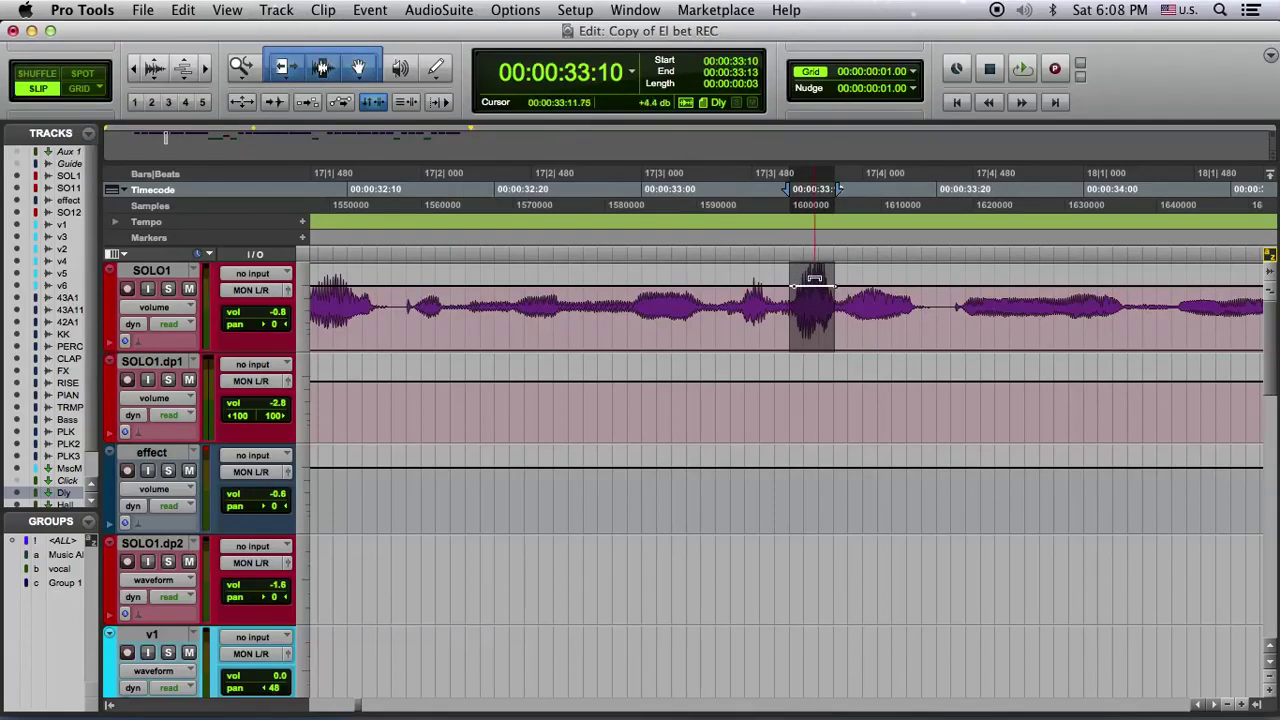
left_click_drag(812, 287, 815, 286)
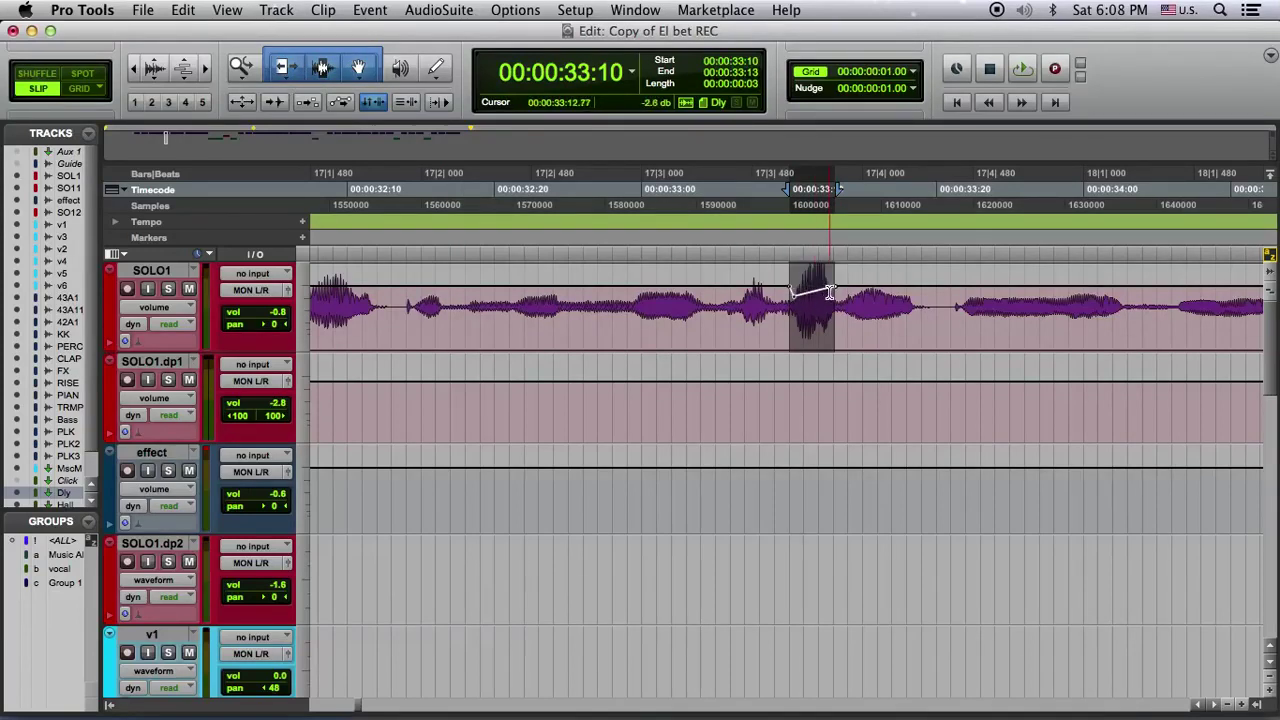
left_click(358, 67)
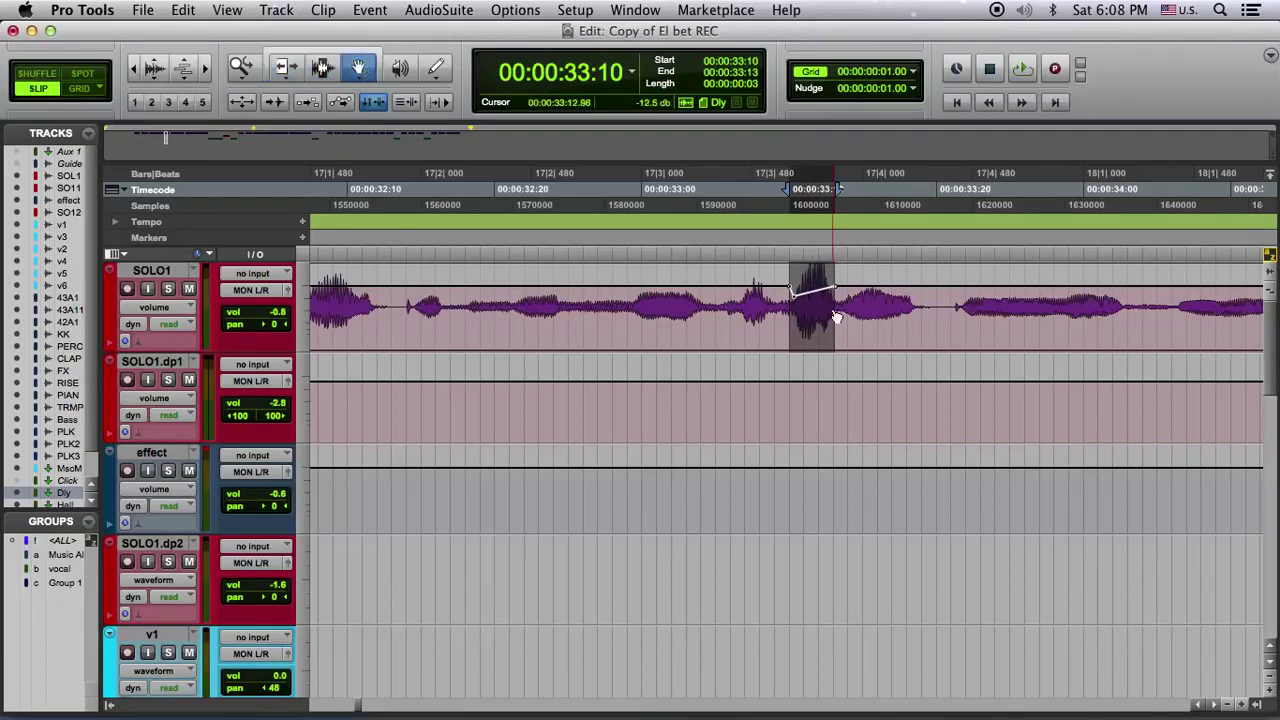
left_click_drag(829, 287, 799, 298)
left_click(799, 298)
left_click_drag(803, 306, 809, 300)
left_click(321, 67)
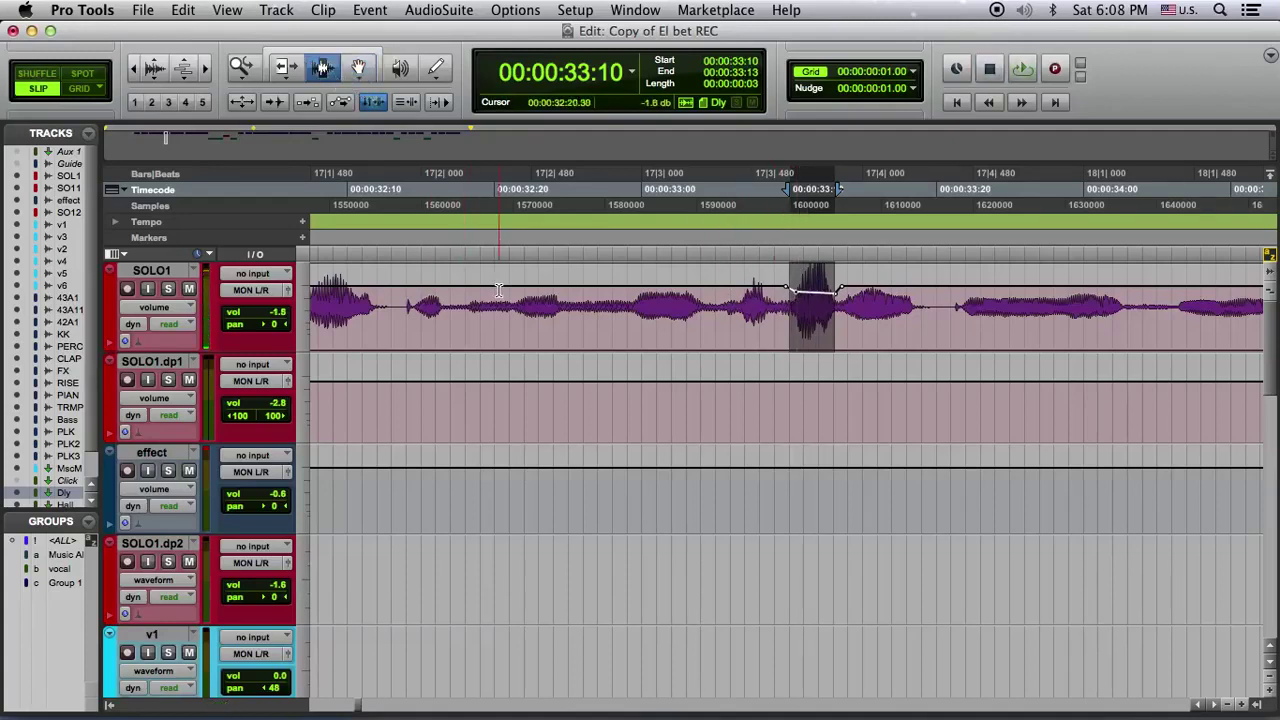
Play SOLO1 repeatedly from 00:00:32:20 to check the lowered peak in the context of its phrase.
left_click(498, 290)
key("space")
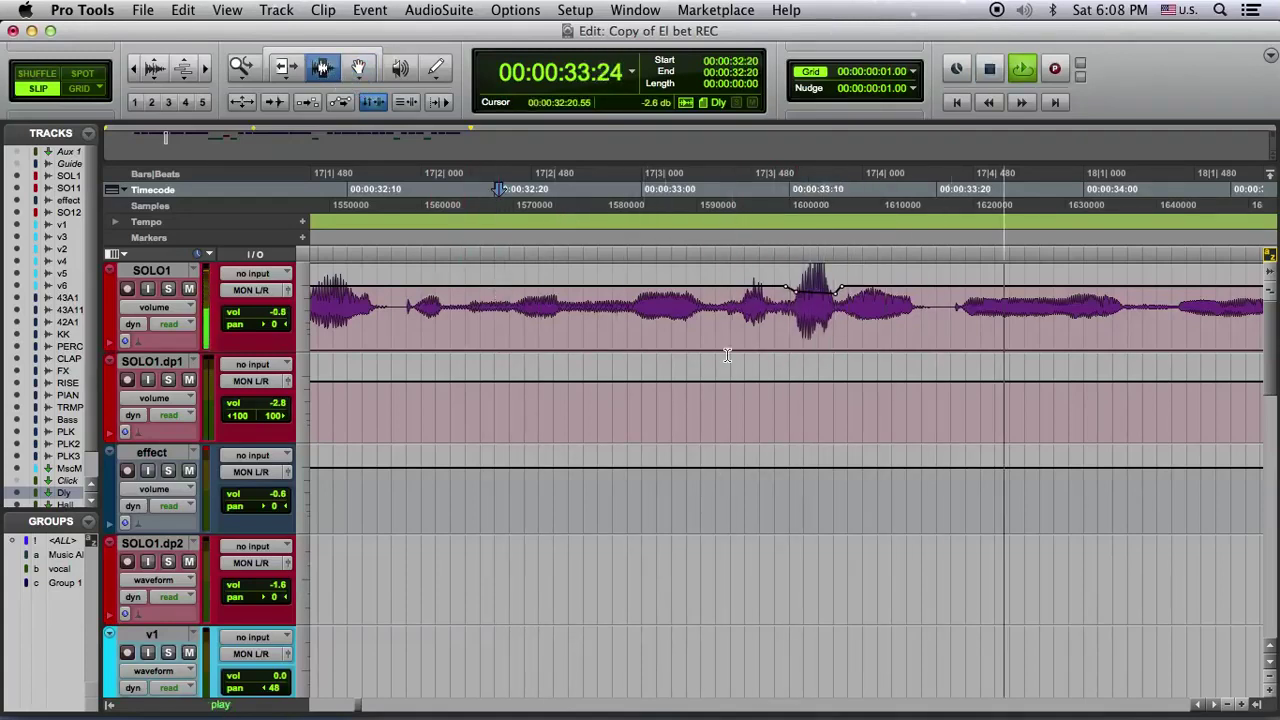
key("space")
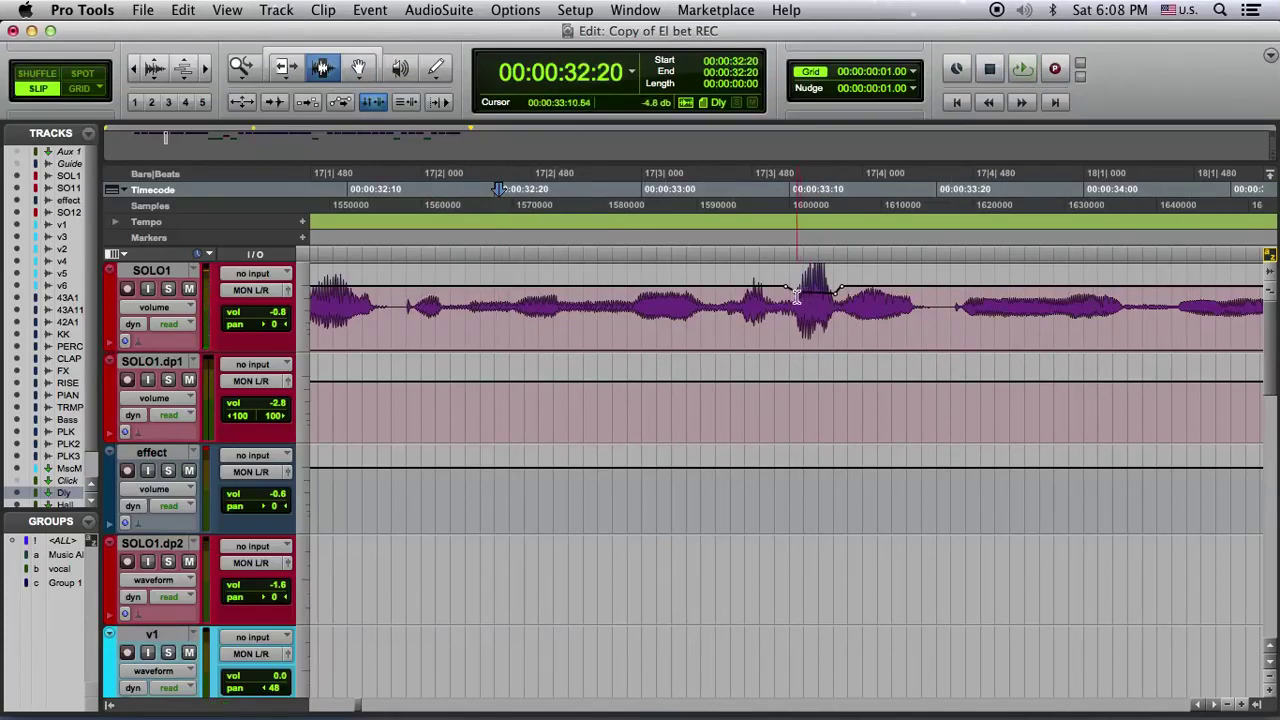
key("space")
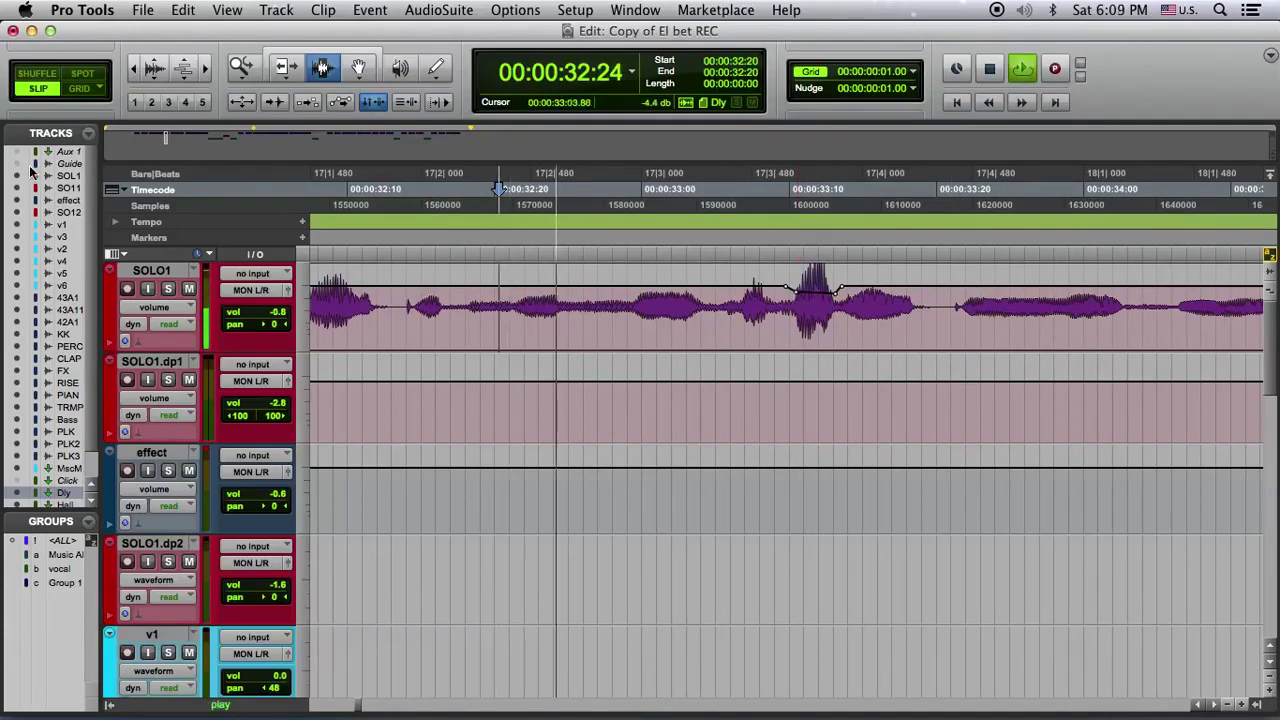
left_click(133, 67)
left_click(133, 67)
left_click(133, 67)
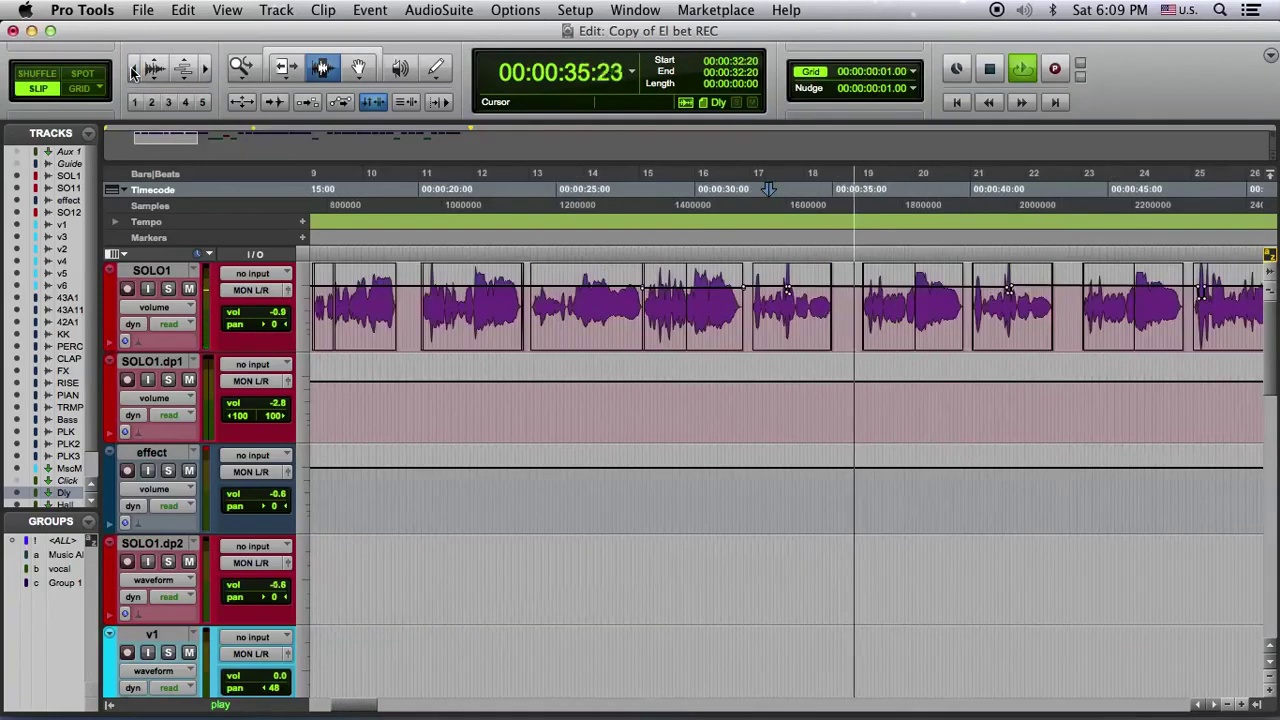
key("space")
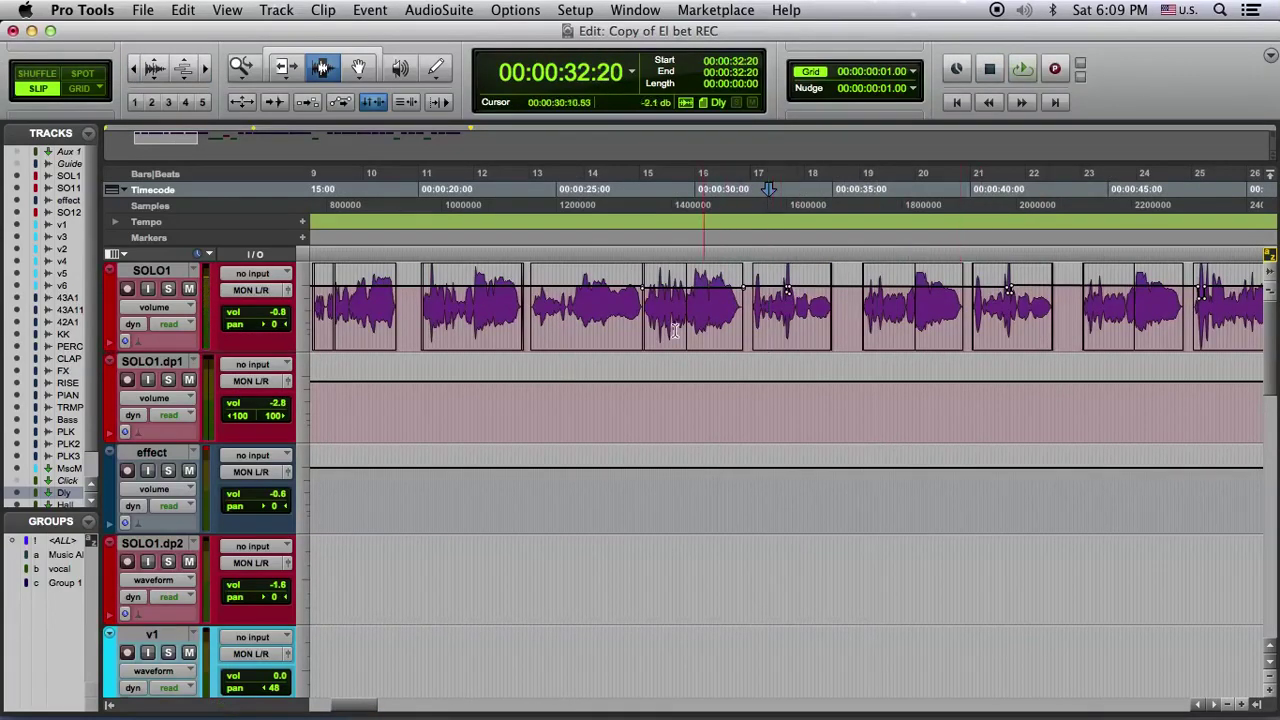
Select the SOLO1 clip from 00:00:28:05 to 00:00:29:20 and audition it.
double_click(720, 318)
double_click(664, 322)
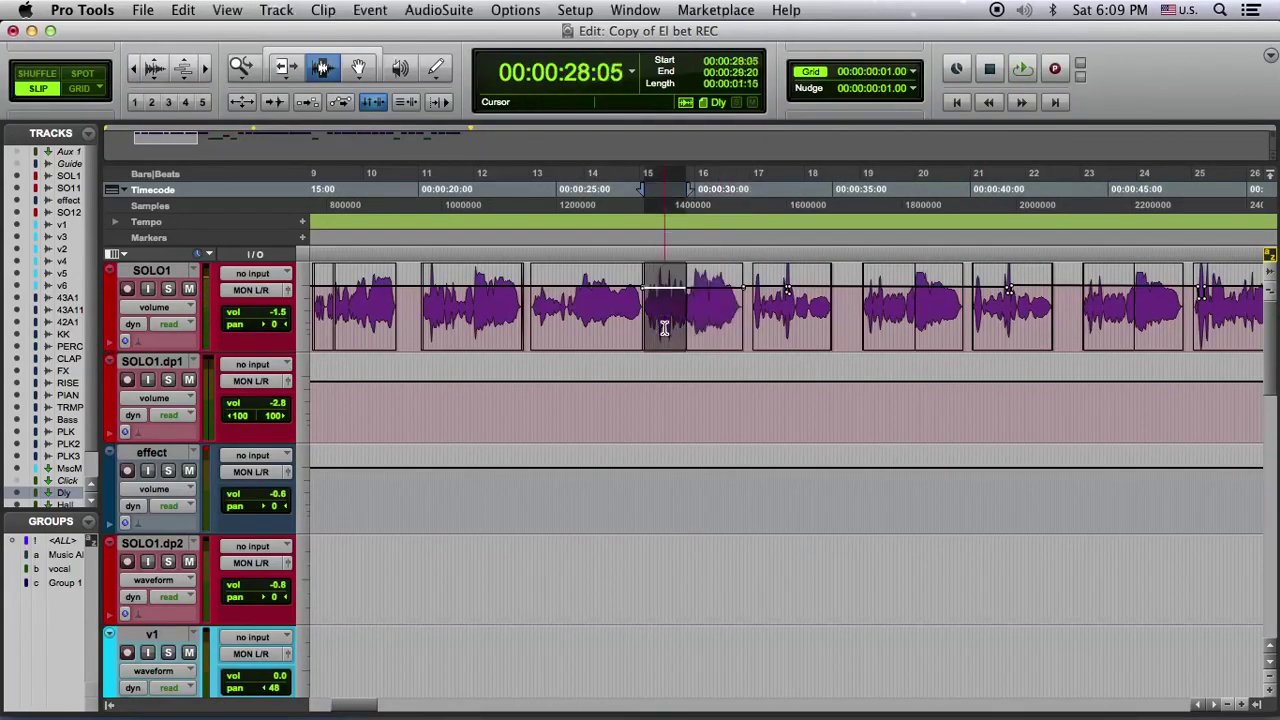
key("space")
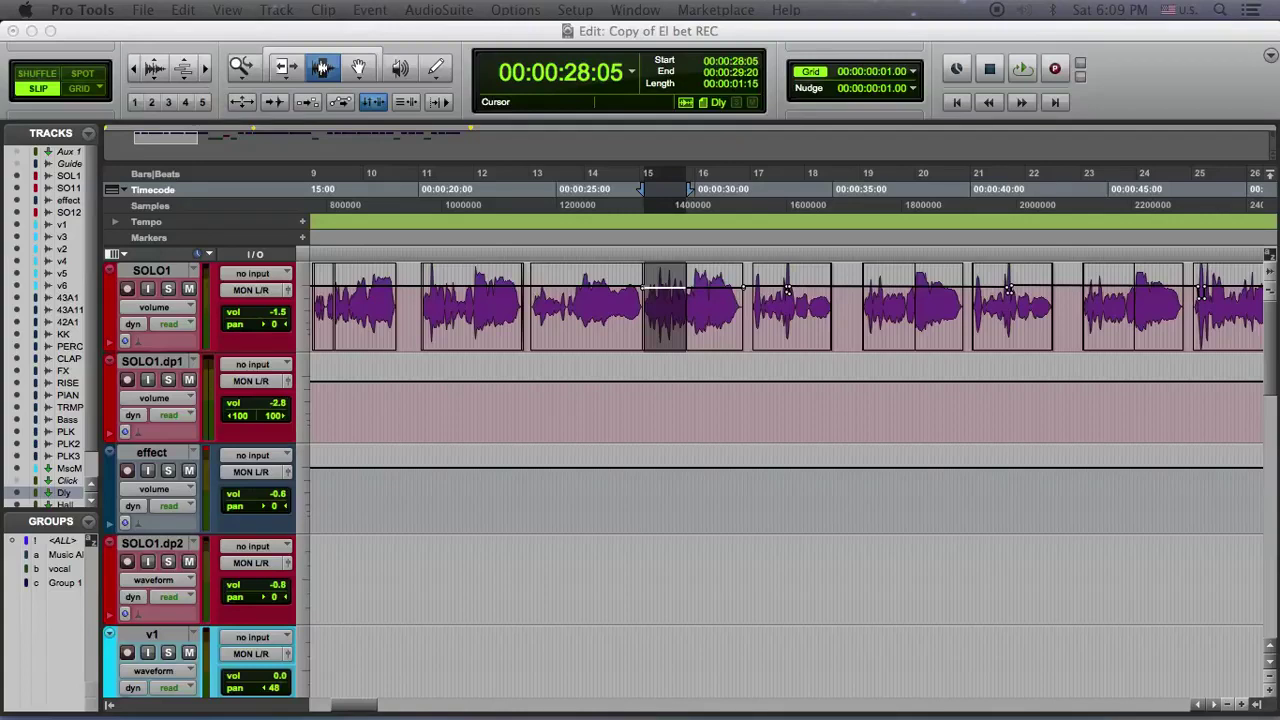
Bring up the Auto-Tune plug-in of SOLO1 and select the SOLO1 phrase from 00:00:43:20 to 00:00:47:27.
left_click(588, 333)
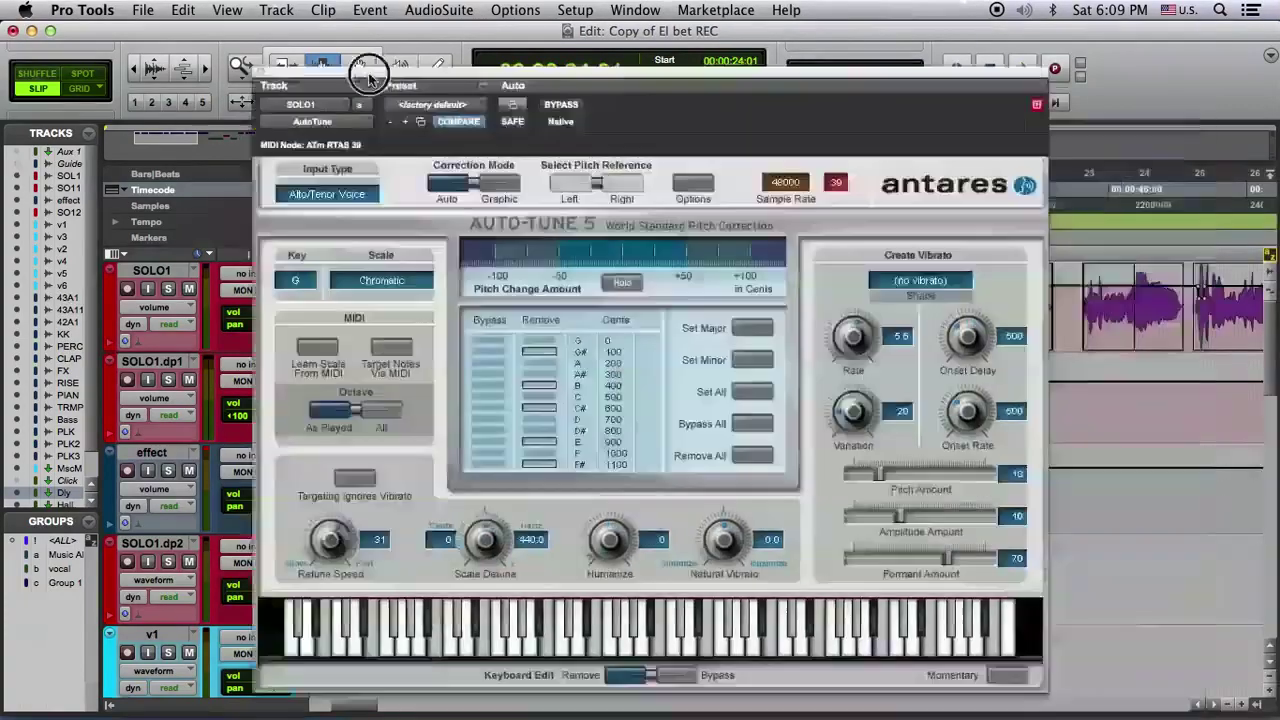
left_click_drag(369, 69, 354, 49)
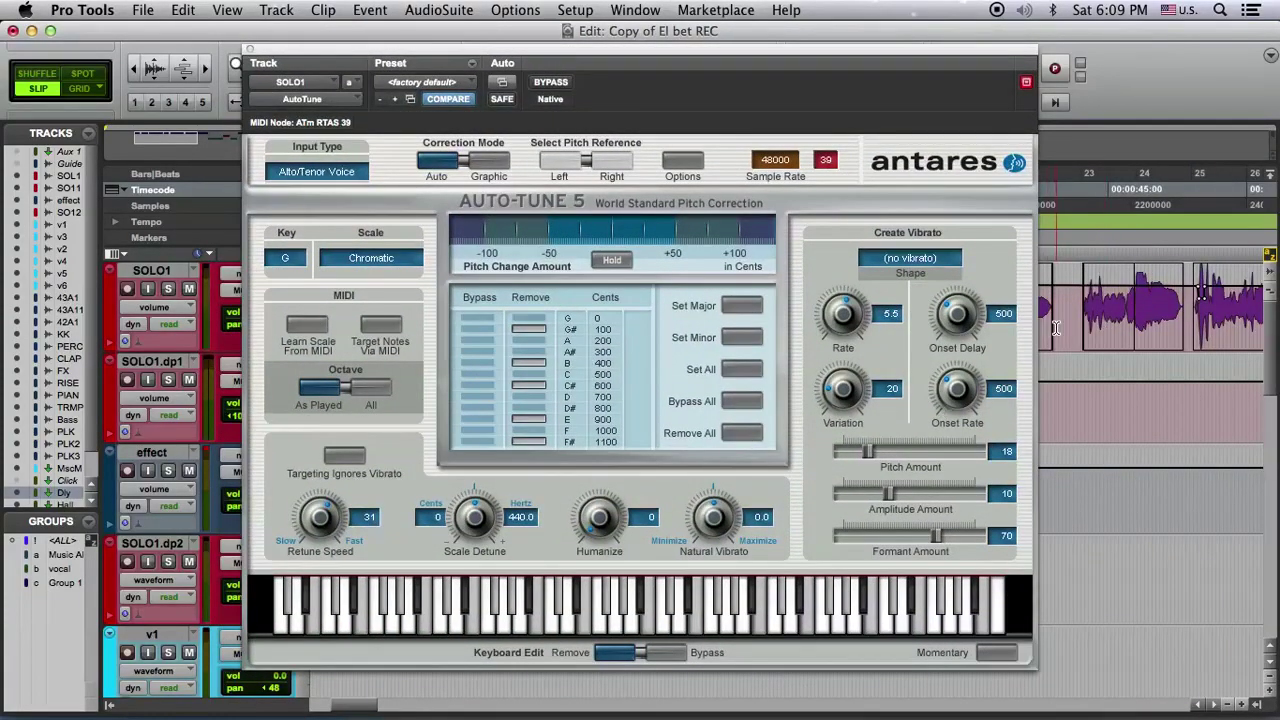
left_click_drag(1084, 312, 1192, 305)
Play the selected phrase while setting Auto-Tune's Retune Speed to 4, and close the plug-in.
key("space")
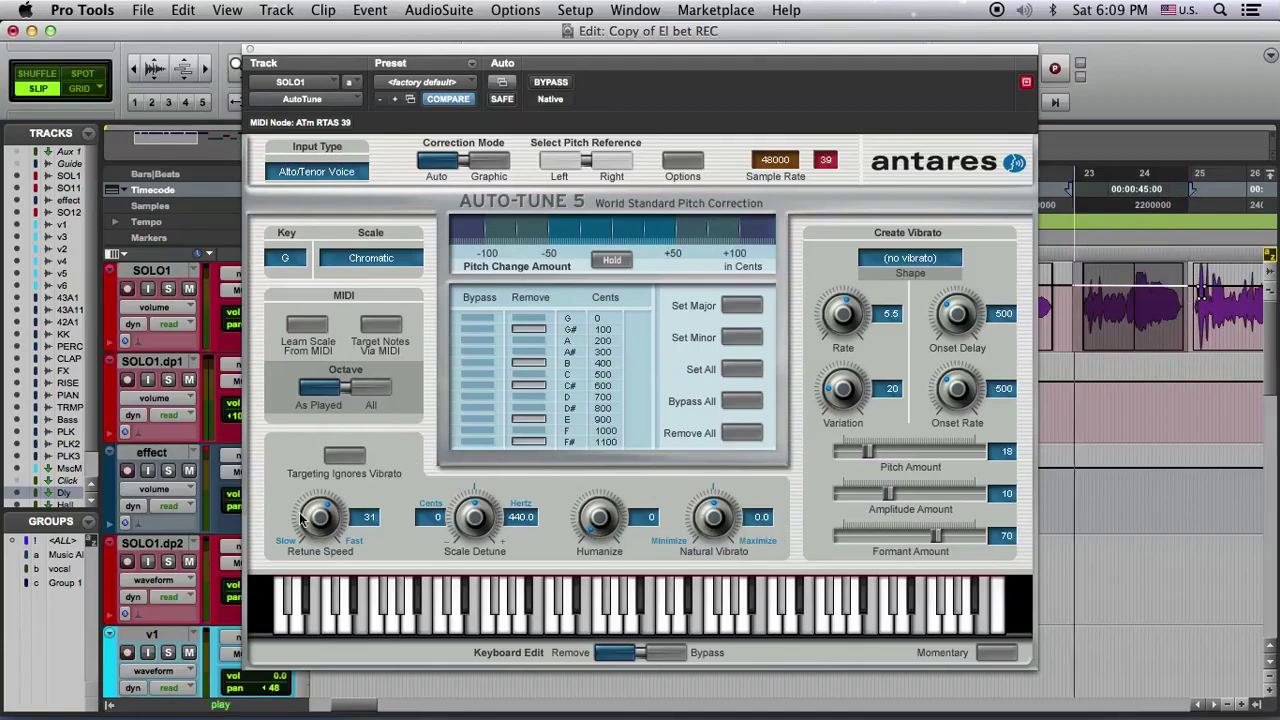
left_click_drag(320, 515, 321, 472)
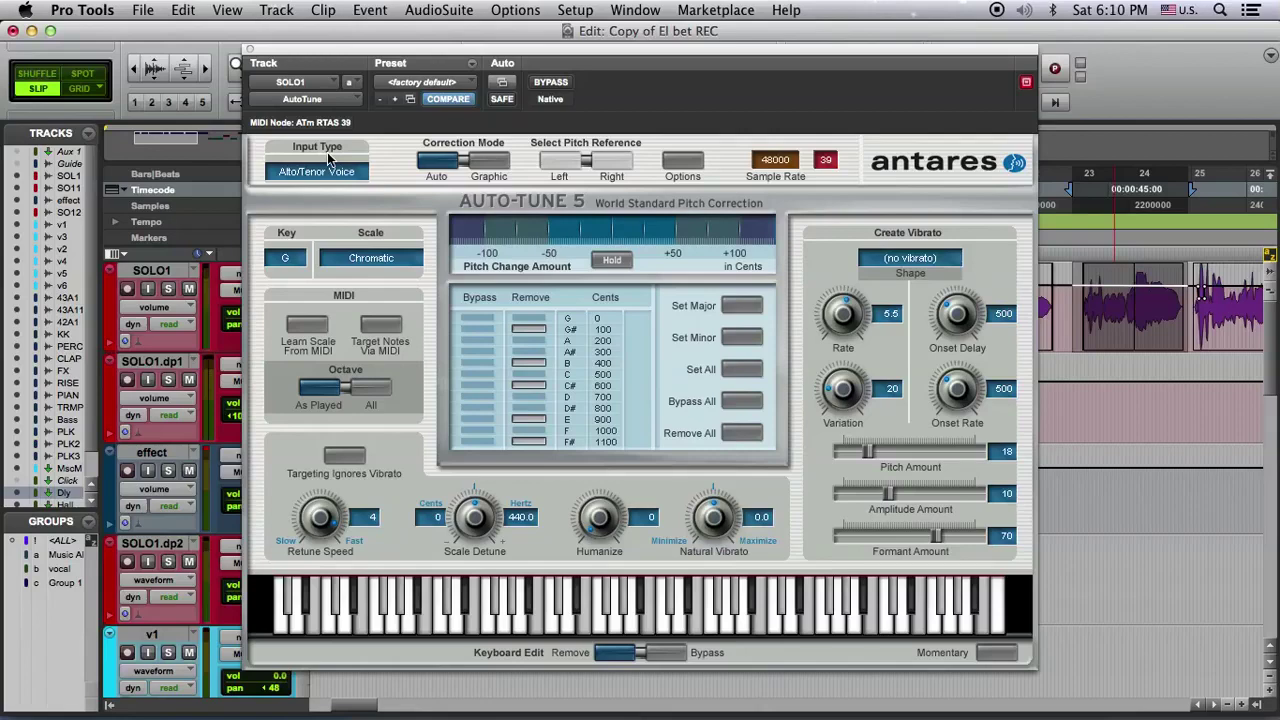
left_click(250, 49)
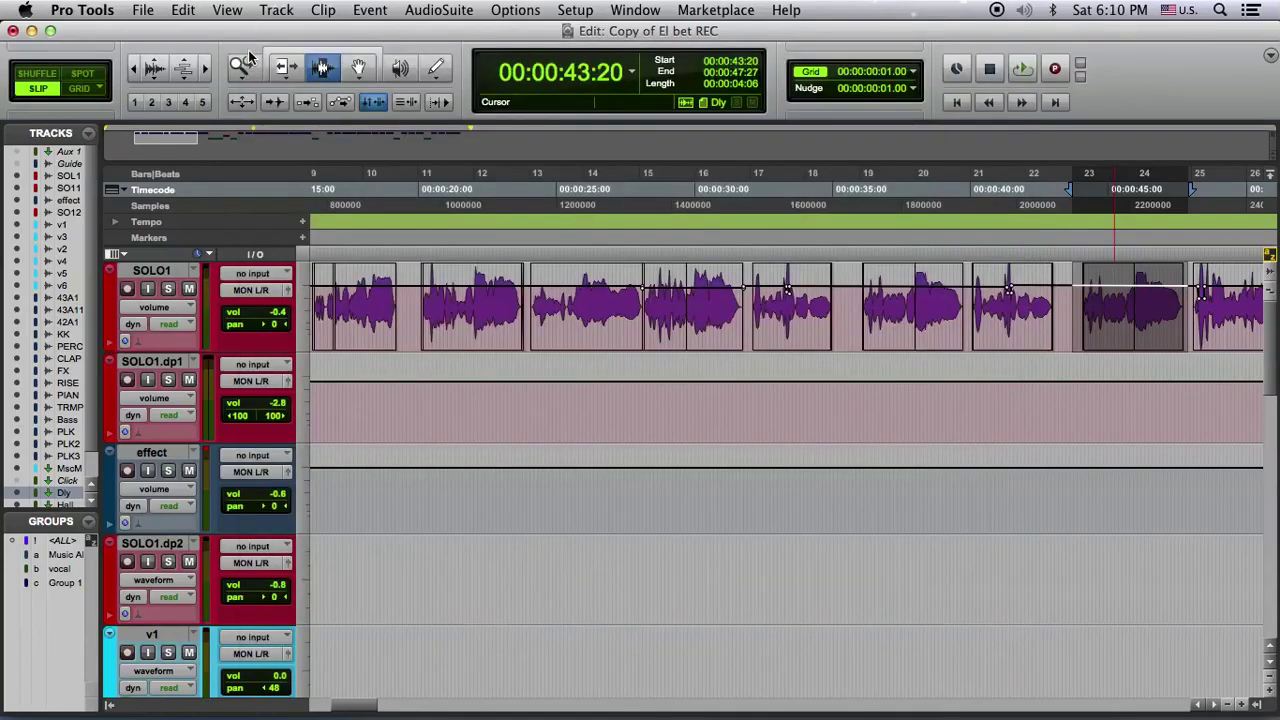
Play the session briefly from 00:01:25:16, just after the Location 3 marker.
left_click(134, 67)
left_click(605, 466)
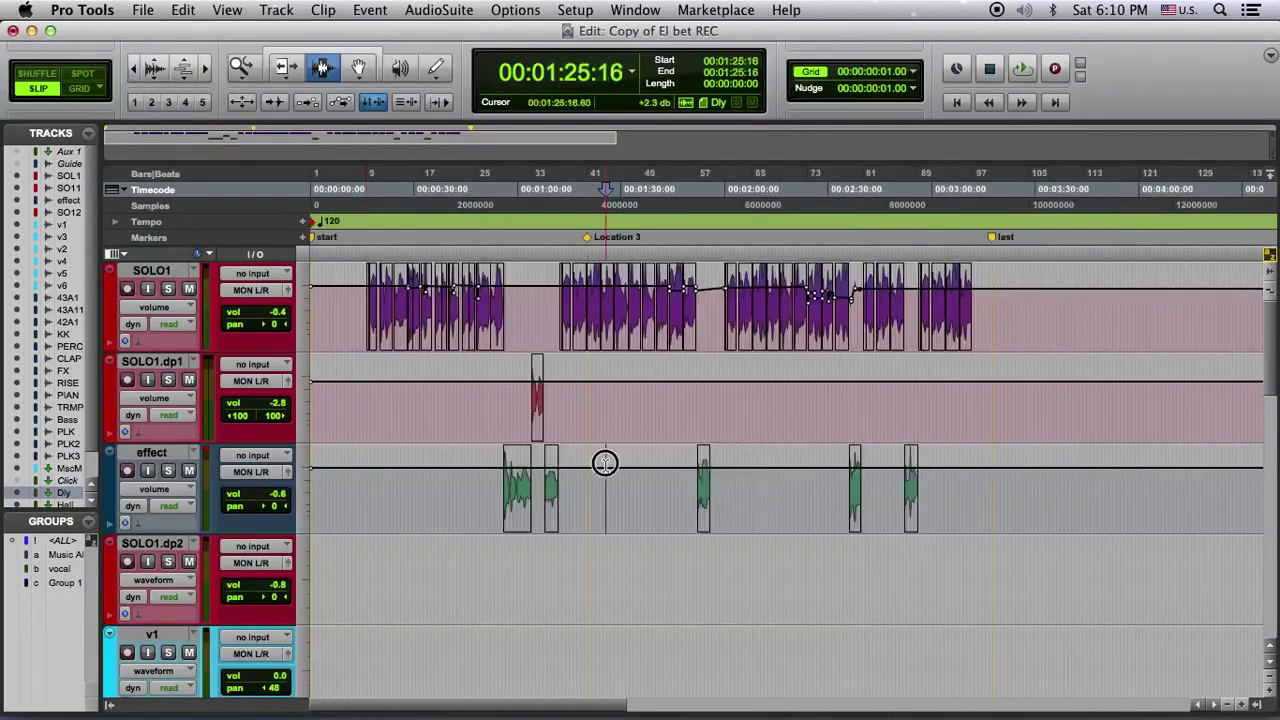
key("space")
key("space")
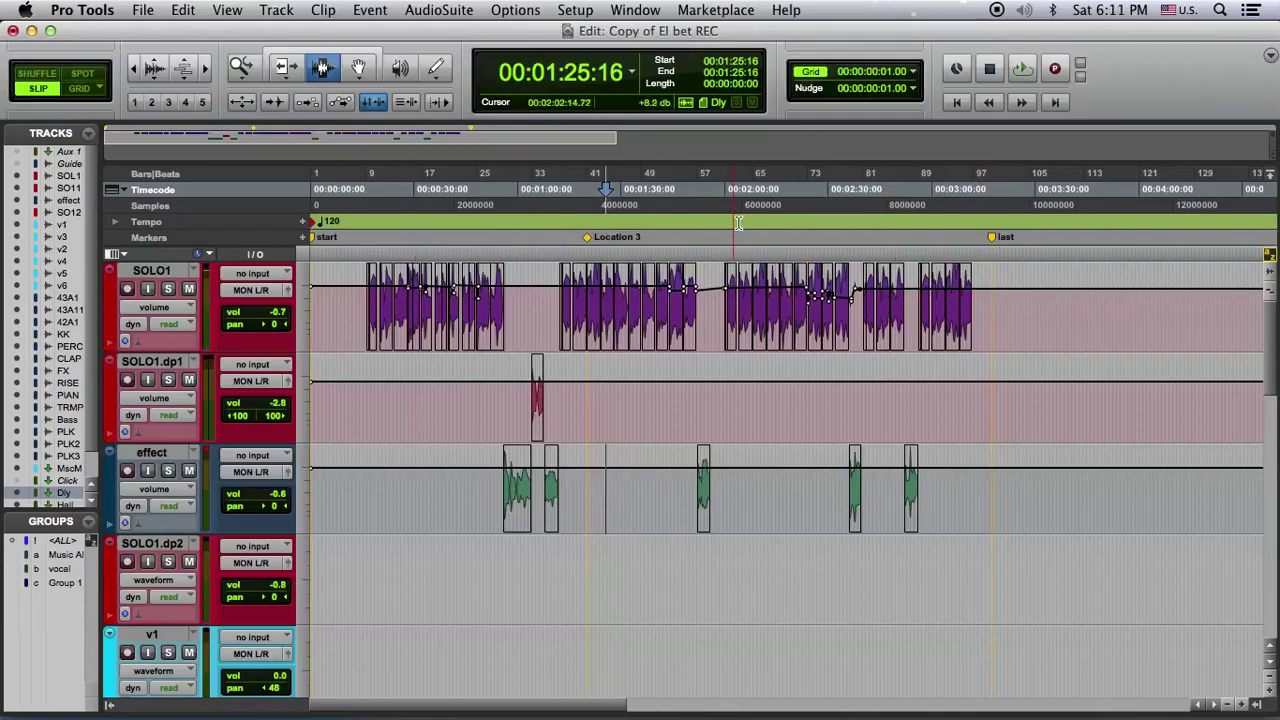
Open the Memory Locations window and play the session from the start marker.
left_click(635, 10)
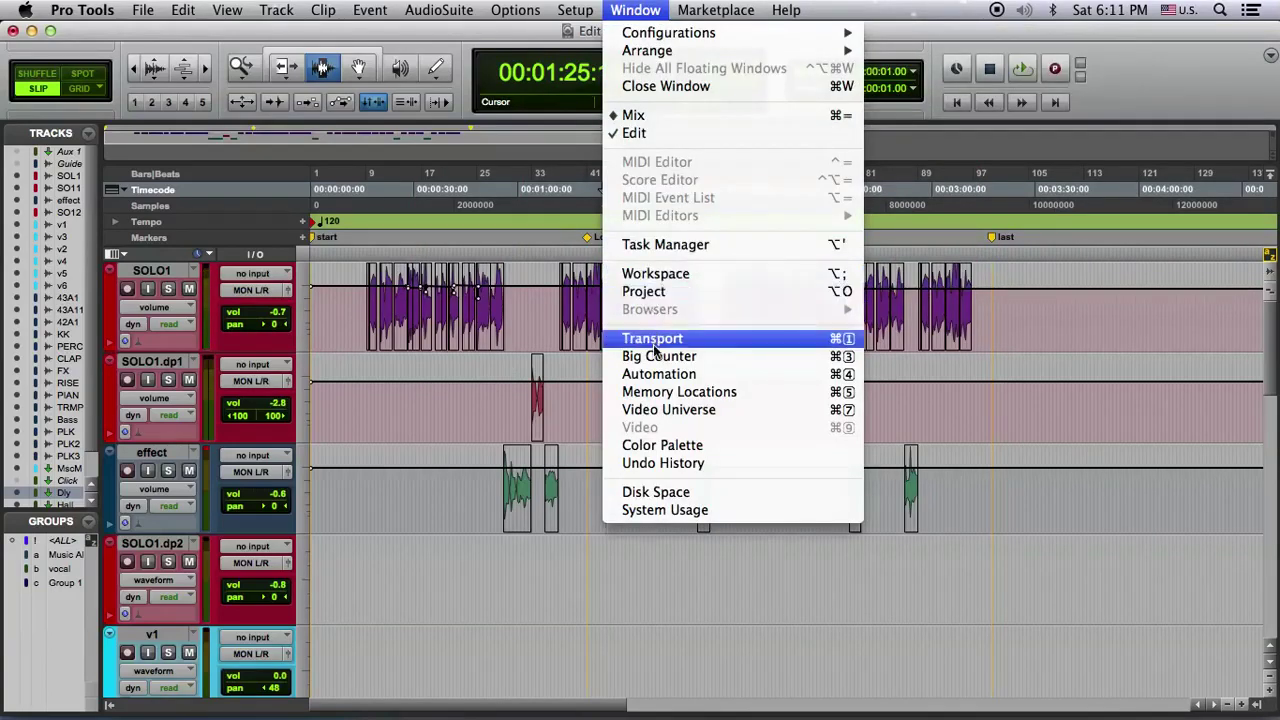
left_click(650, 391)
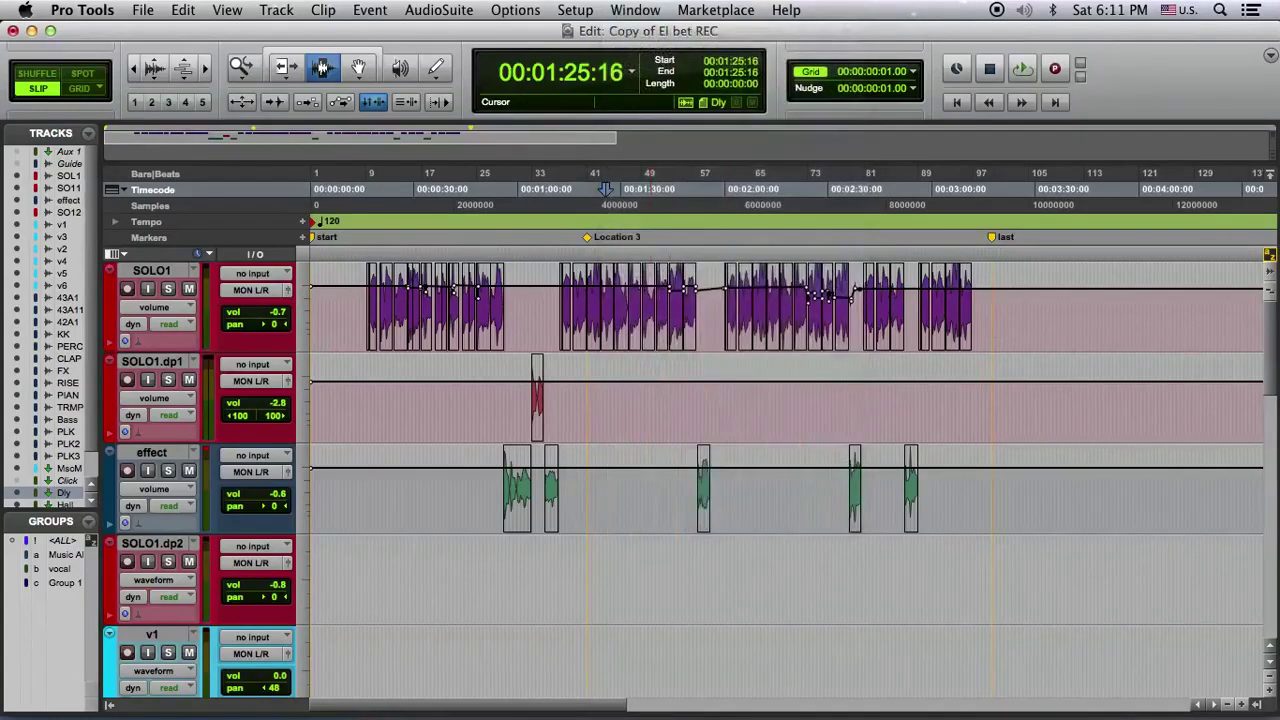
key("space")
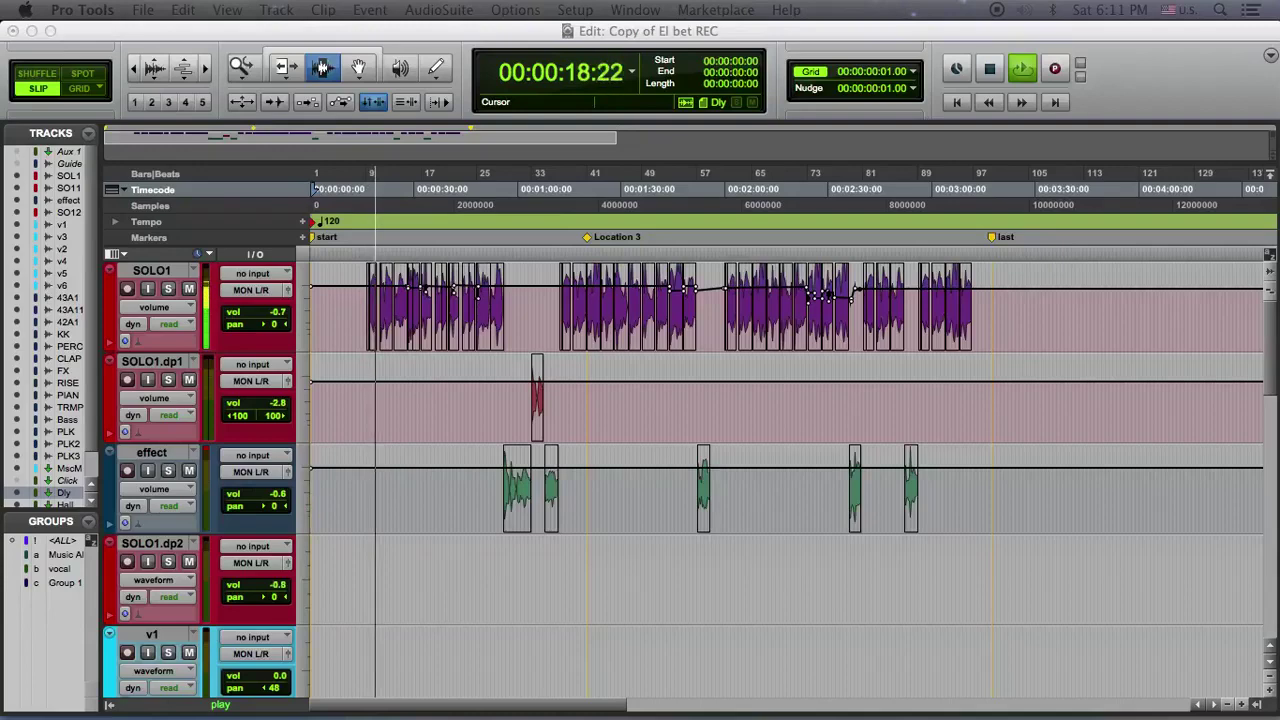
key("space")
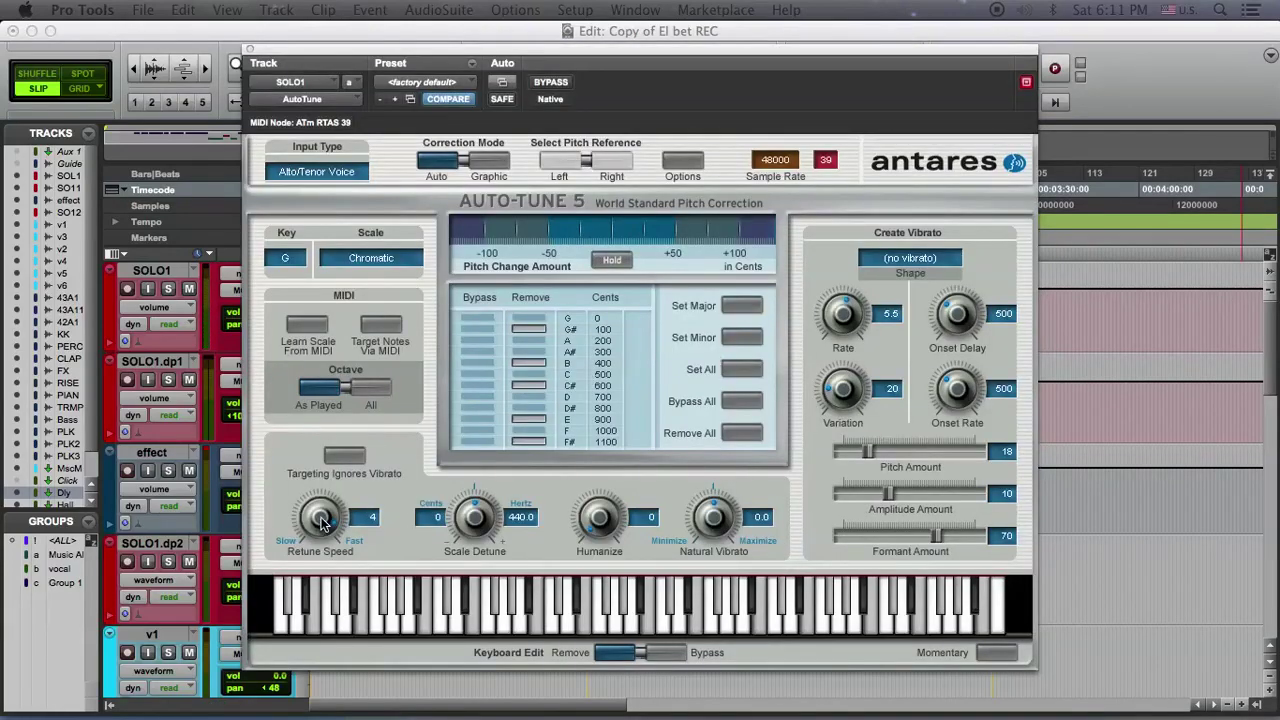
Readjust the SOLO1 Auto-Tune Retune Speed toward Slow, close the plug-in and play the session from the start.
left_click_drag(321, 527, 324, 570)
left_click(250, 50)
key("space")
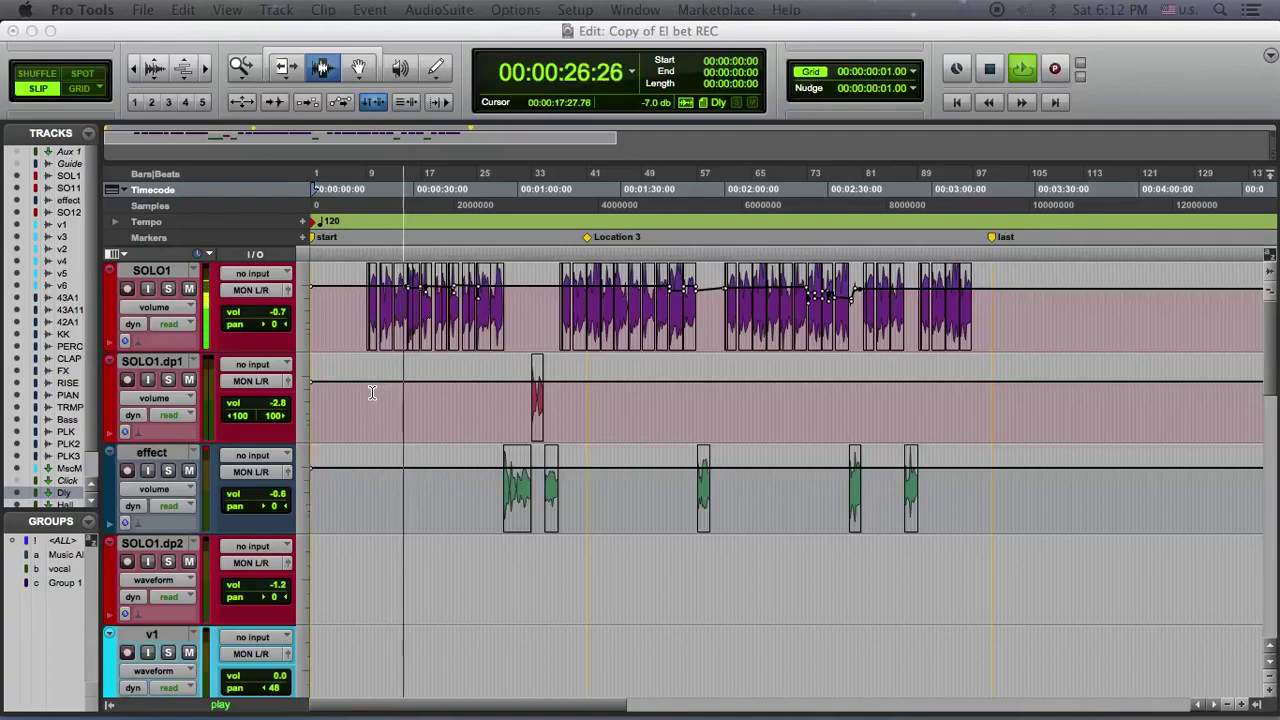
key("space")
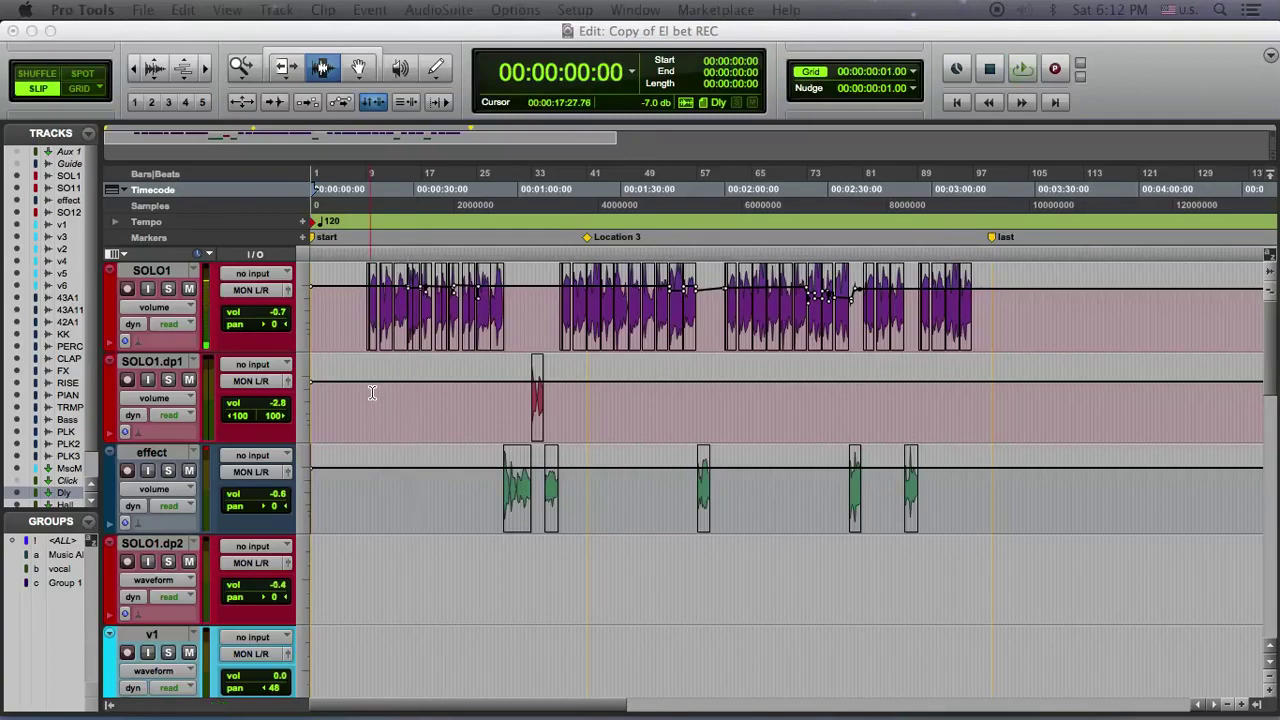